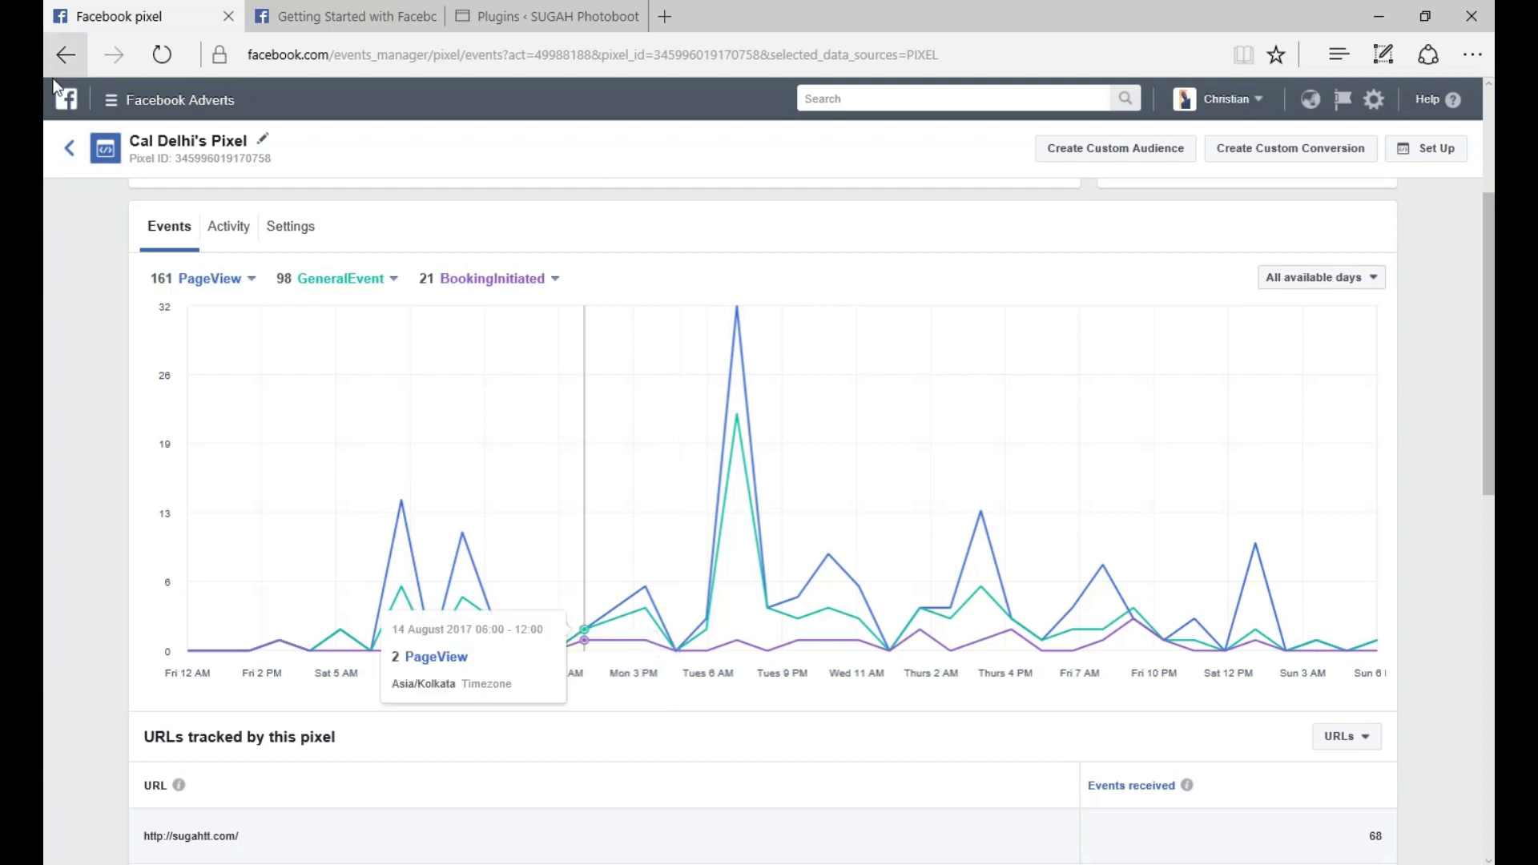
Look up the Pixels entry among the frequently used tools of Facebook Adverts, leaving the pixel page open.
left_click(108, 101)
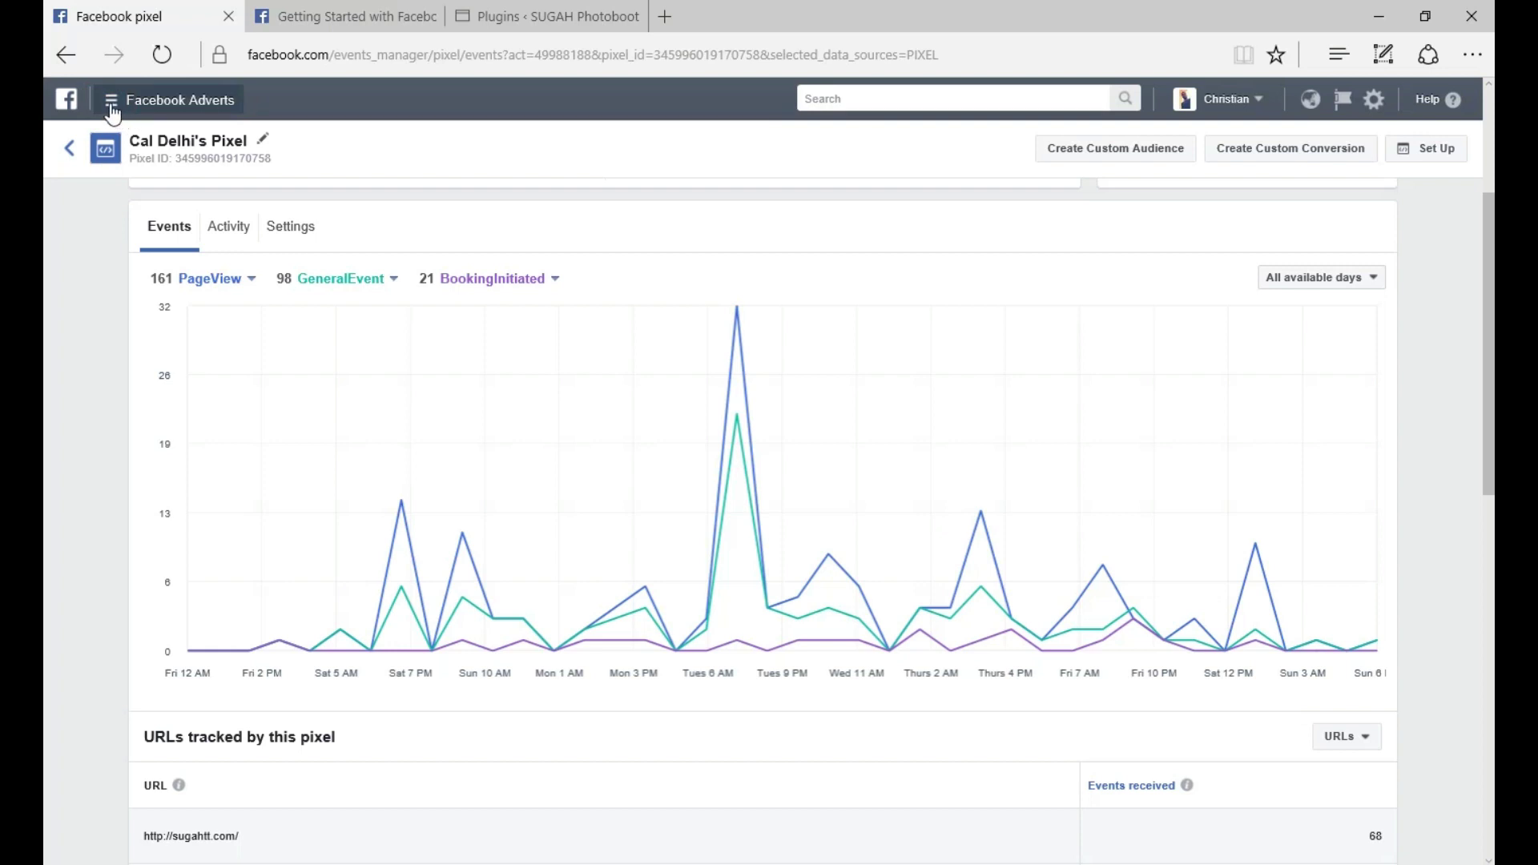
left_click(111, 109)
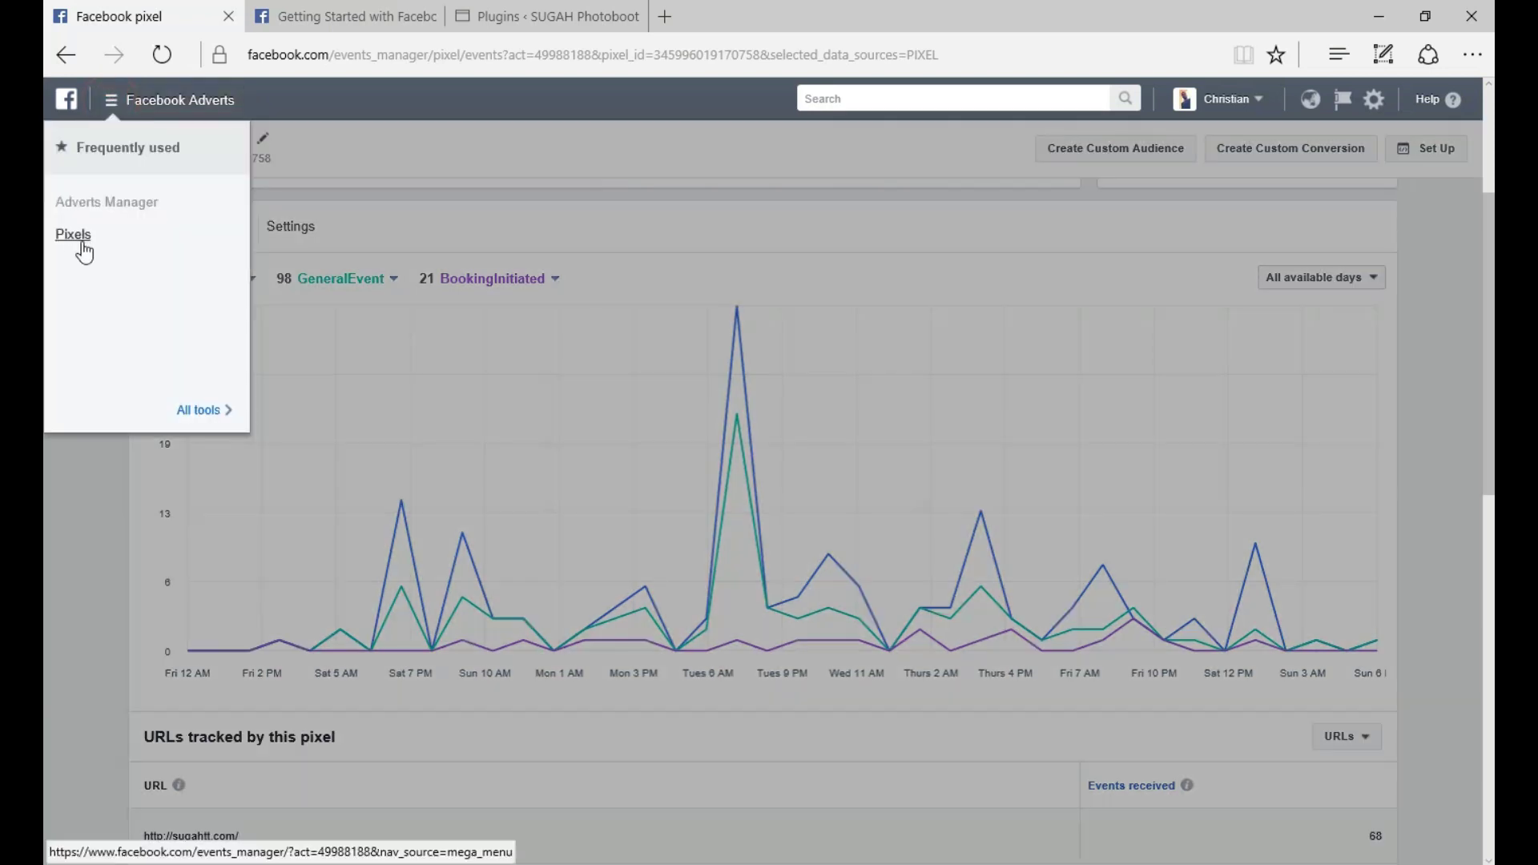
left_click(781, 254)
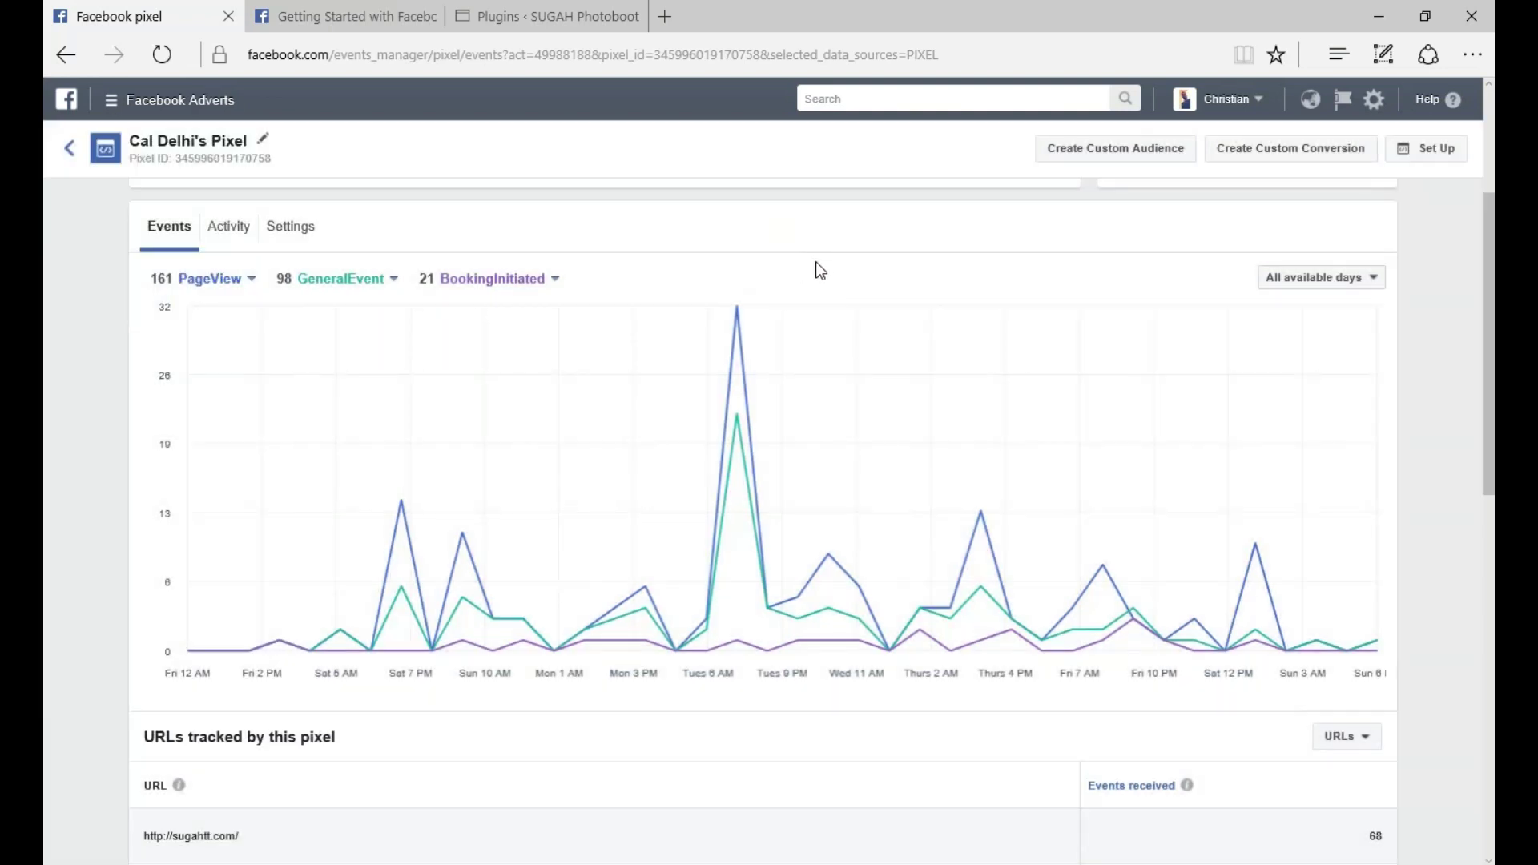
Review the pixel's activity for today, its events graph and the events received for each tracked URL.
scroll(815, 261, "up", 3)
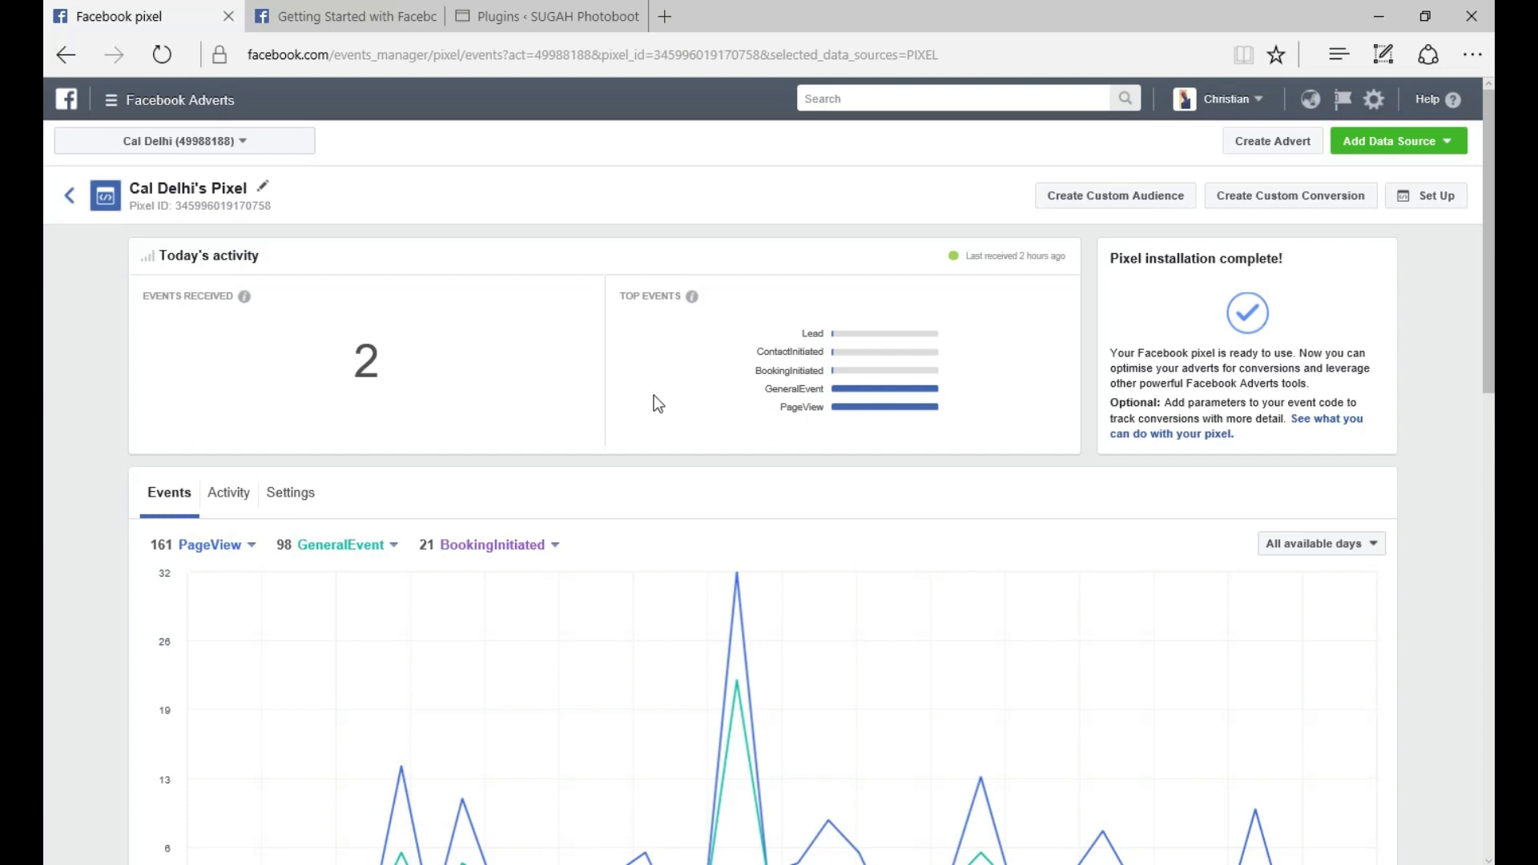
scroll(653, 401, "down", 8)
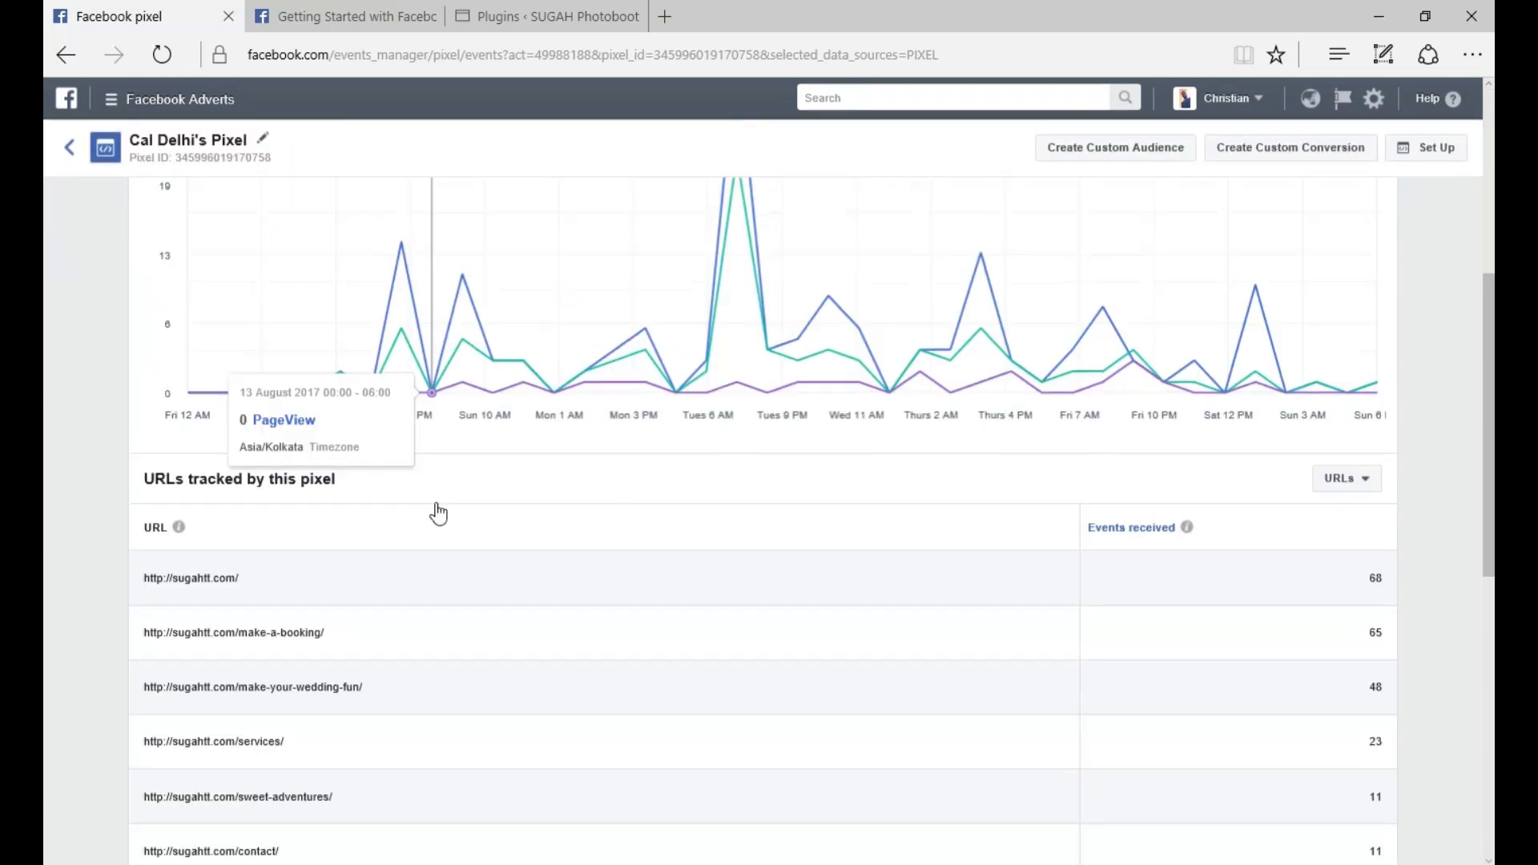
scroll(404, 566, "down", 5)
scroll(218, 470, "up", 3)
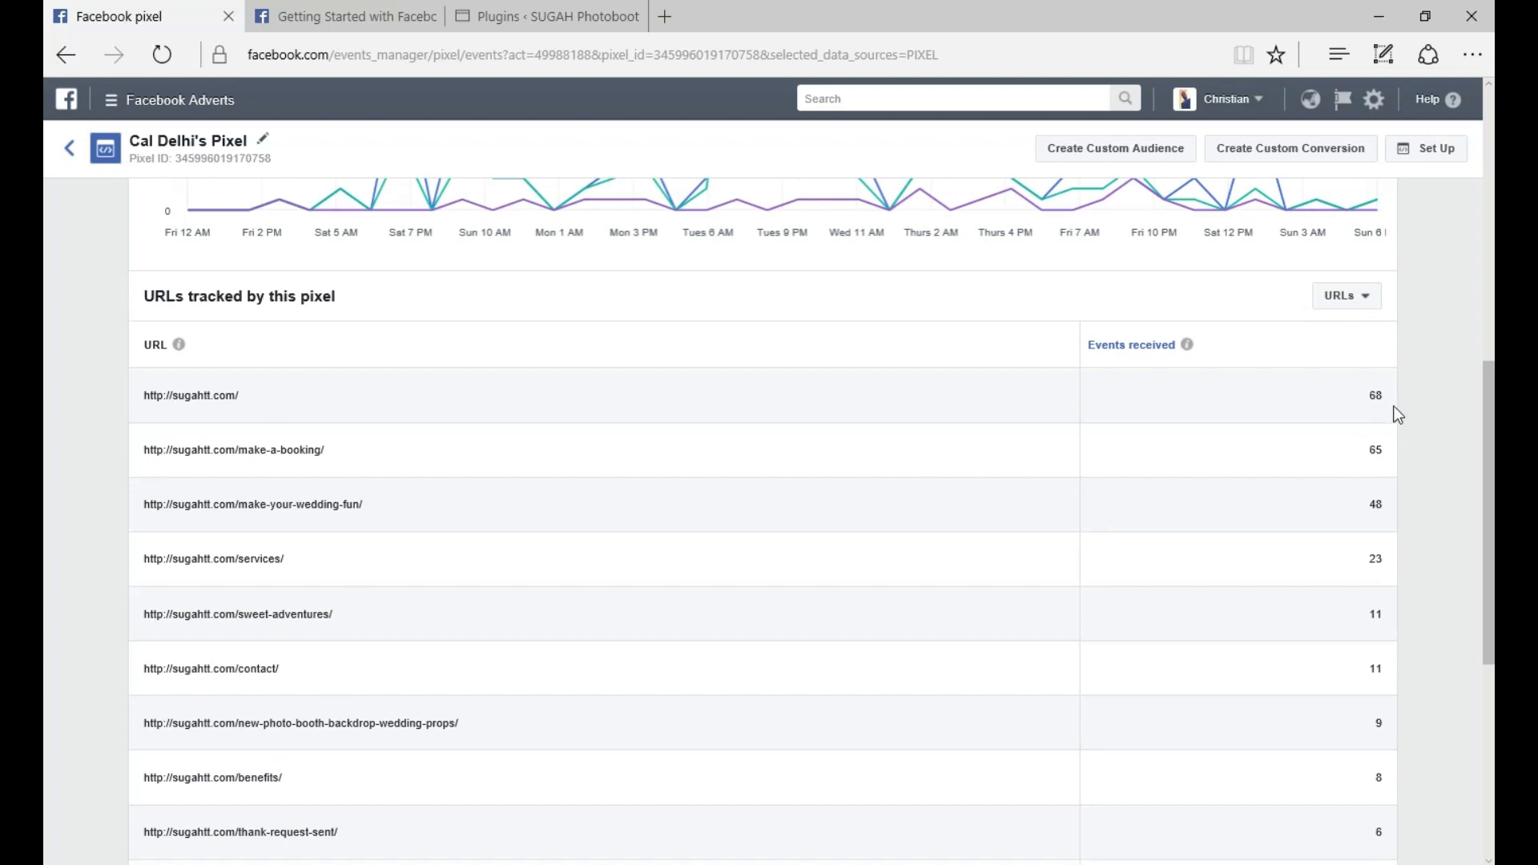
left_click_drag(1346, 412, 1339, 608)
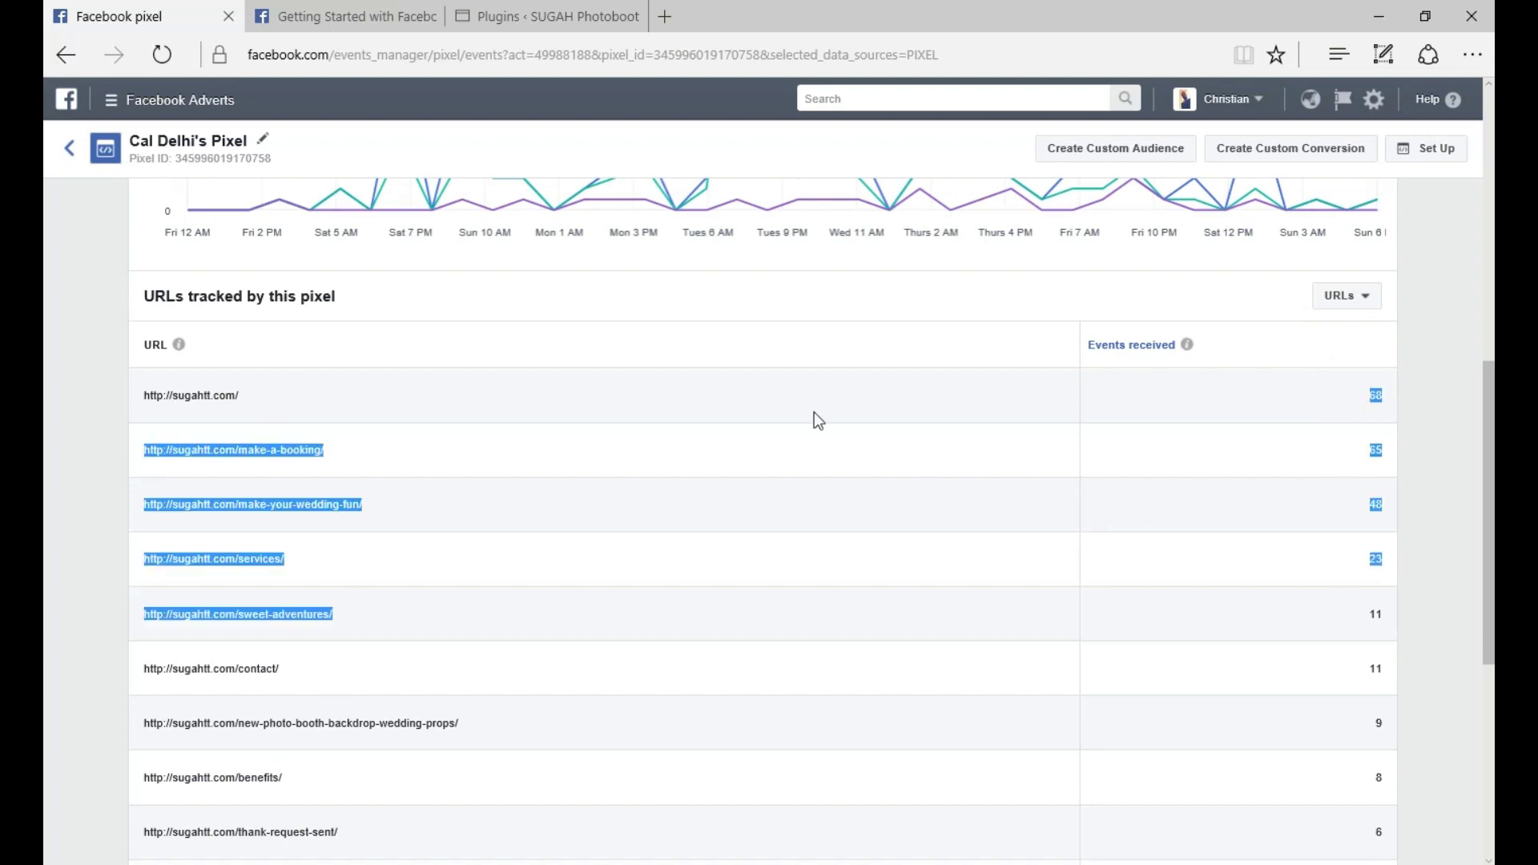
Sort the tracked URLs table by URL, reverse the order, and look through the listed pages.
left_click(813, 346)
scroll(539, 537, "up", 2)
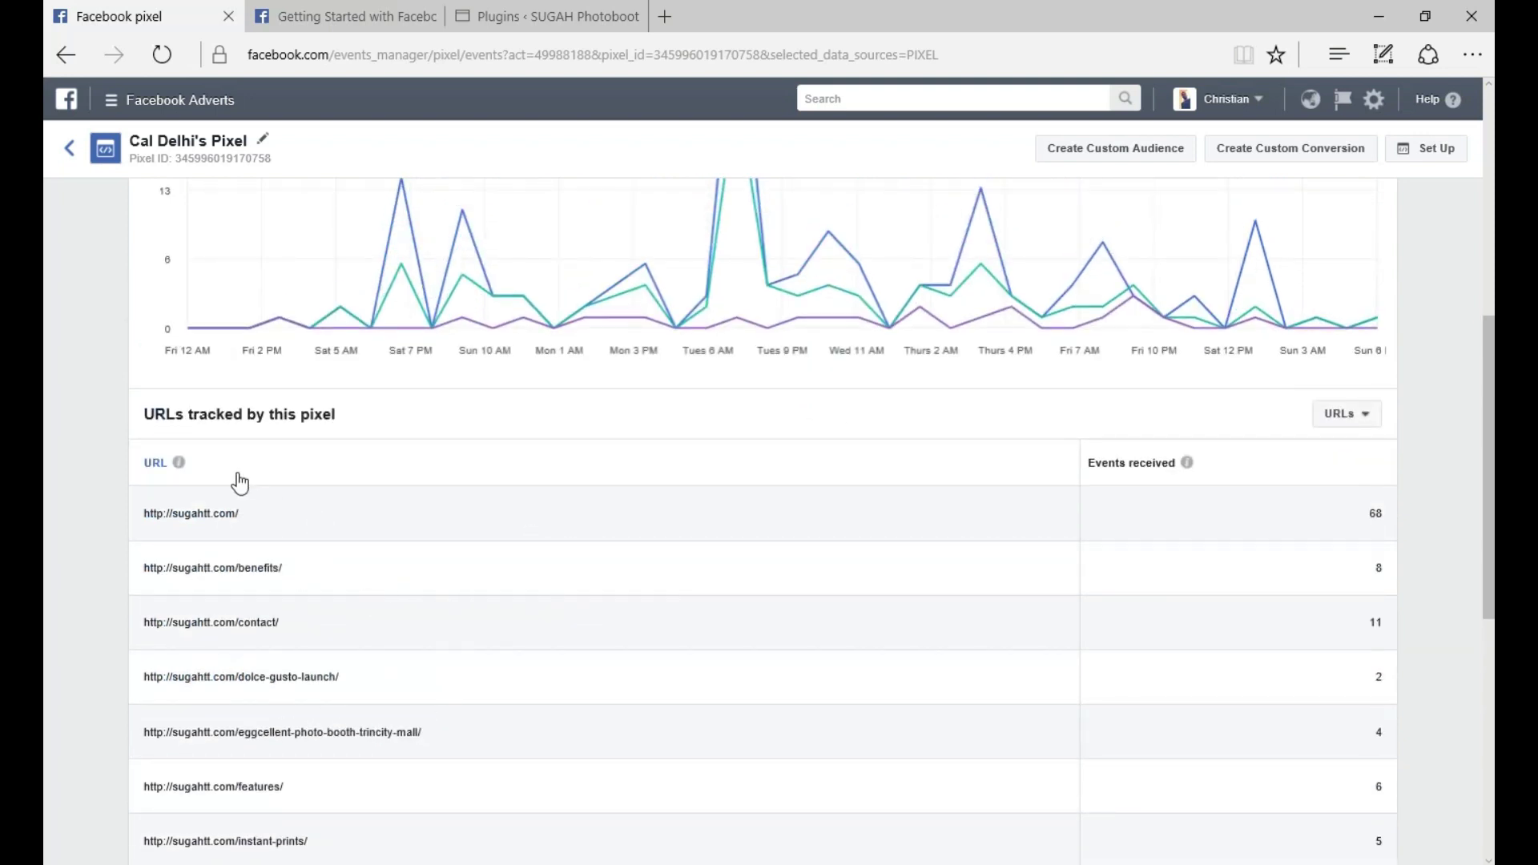
scroll(332, 559, "down", 4)
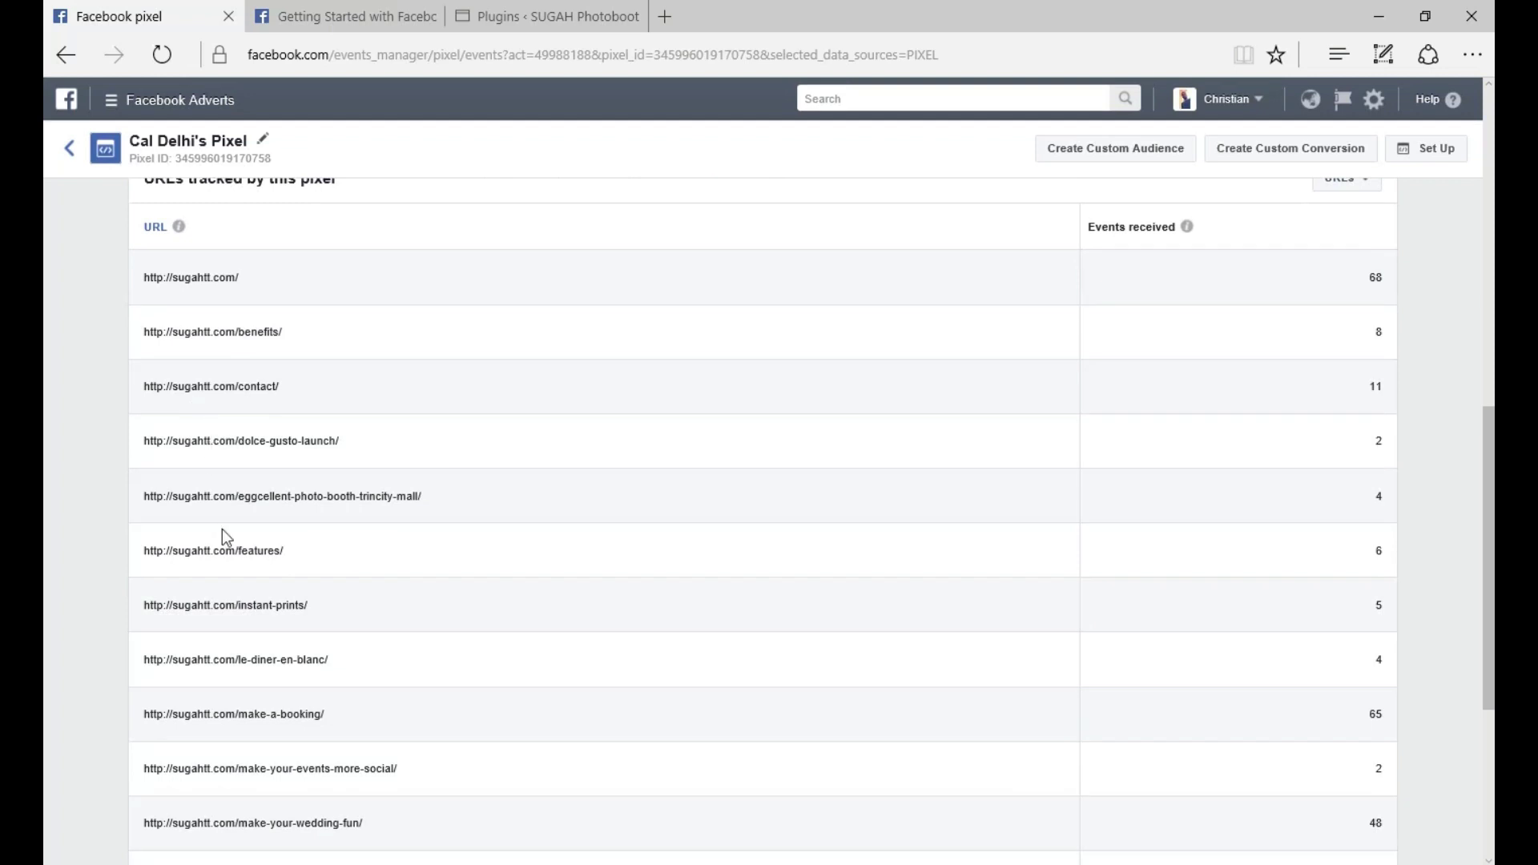
left_click(248, 226)
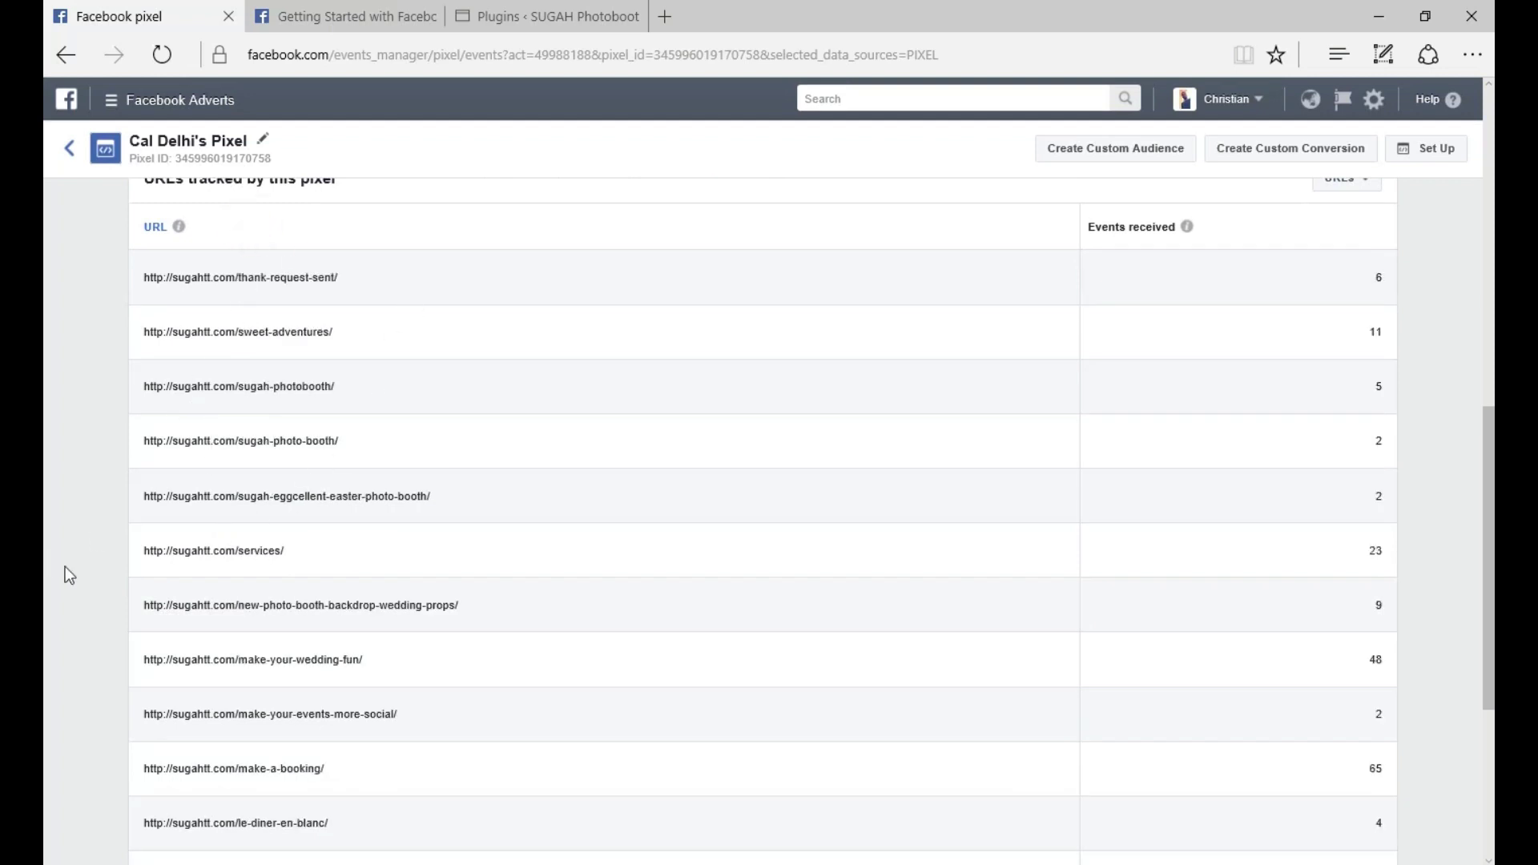
scroll(464, 549, "down", 4)
scroll(385, 577, "down", 1)
scroll(266, 588, "up", 5)
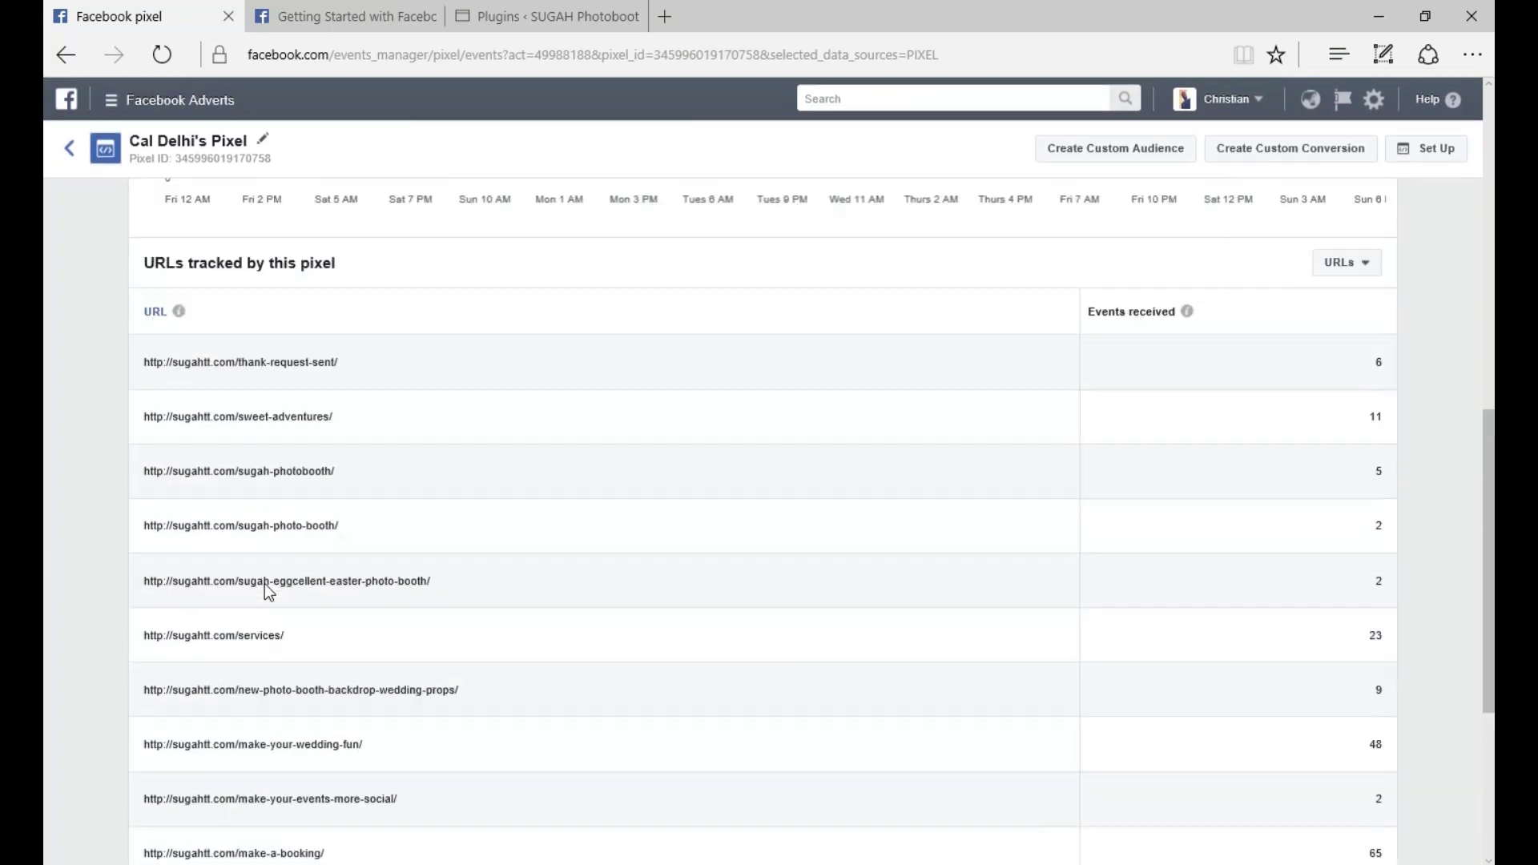
scroll(264, 583, "up", 7)
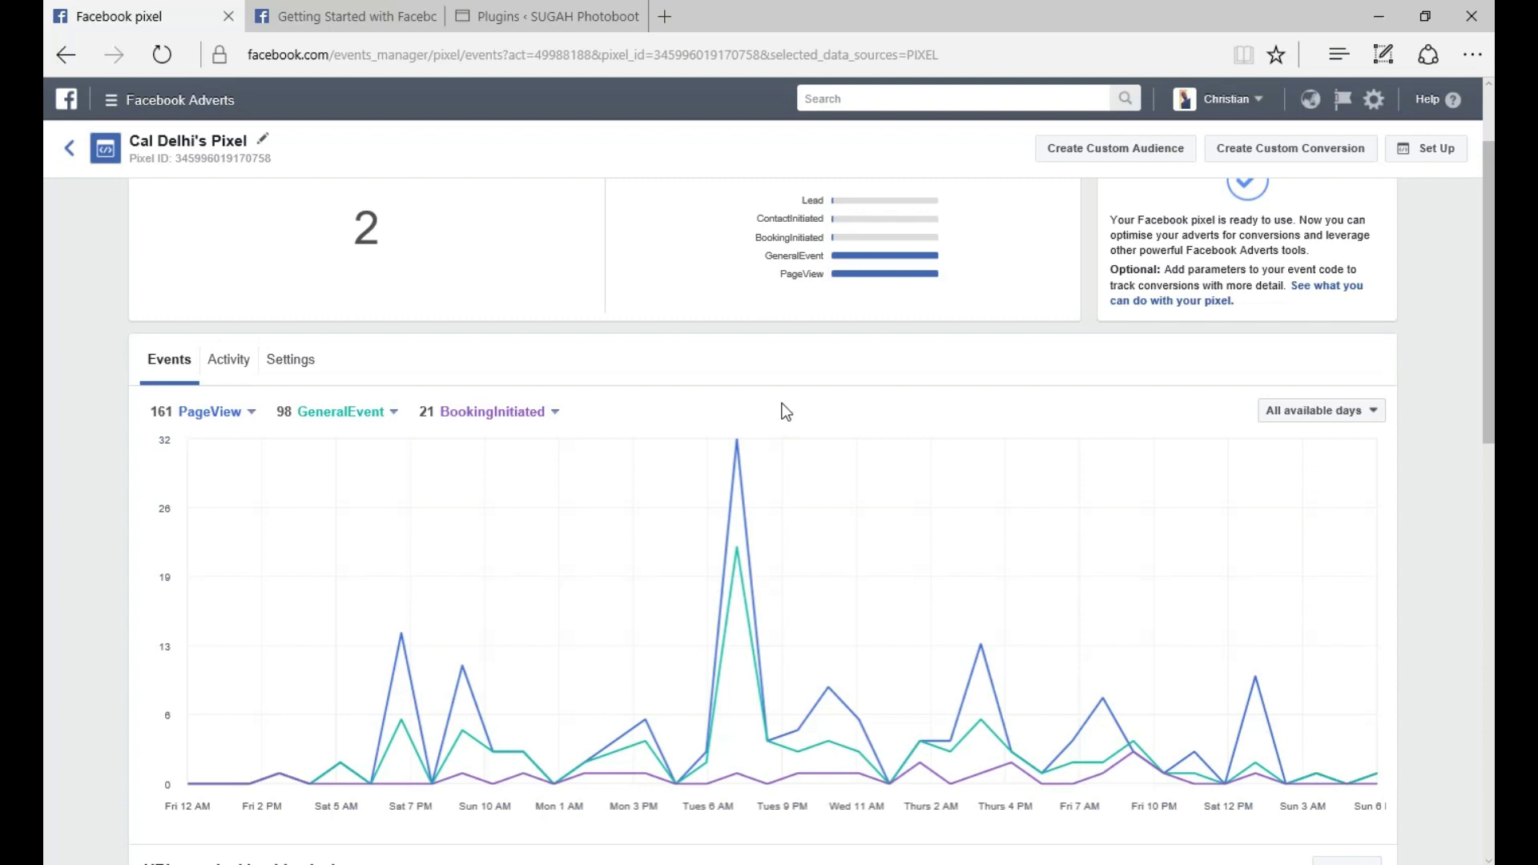
Look at the opening of the Getting Started with Facebook Pixel article, and return to the pixel page.
left_click(351, 16)
scroll(1025, 638, "down", 3)
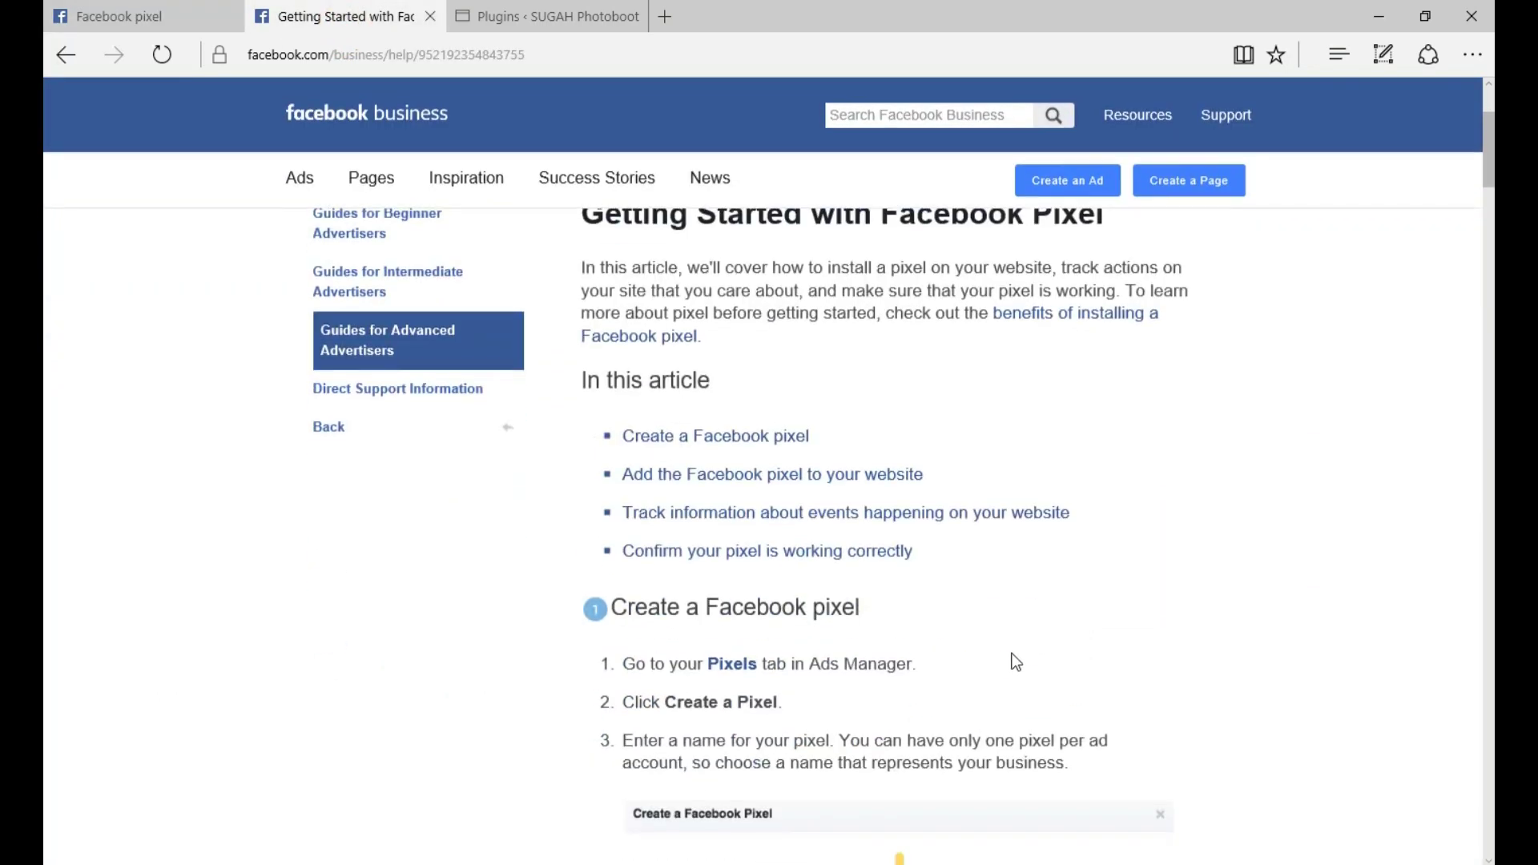
left_click(141, 13)
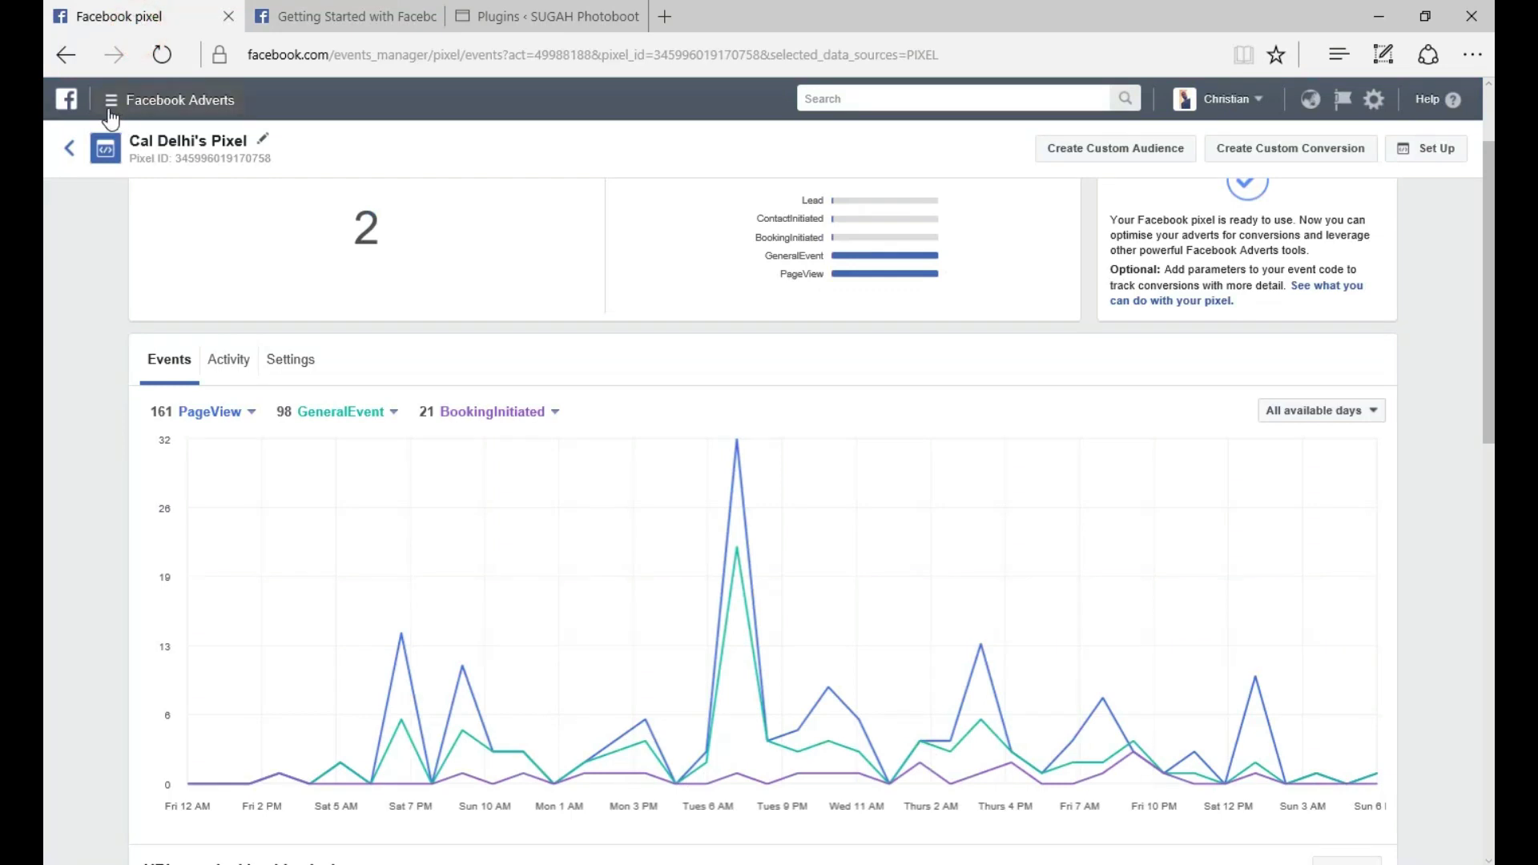
Display the full list of Facebook Adverts tools, including Pixels under Assets, and dismiss it.
left_click(112, 101)
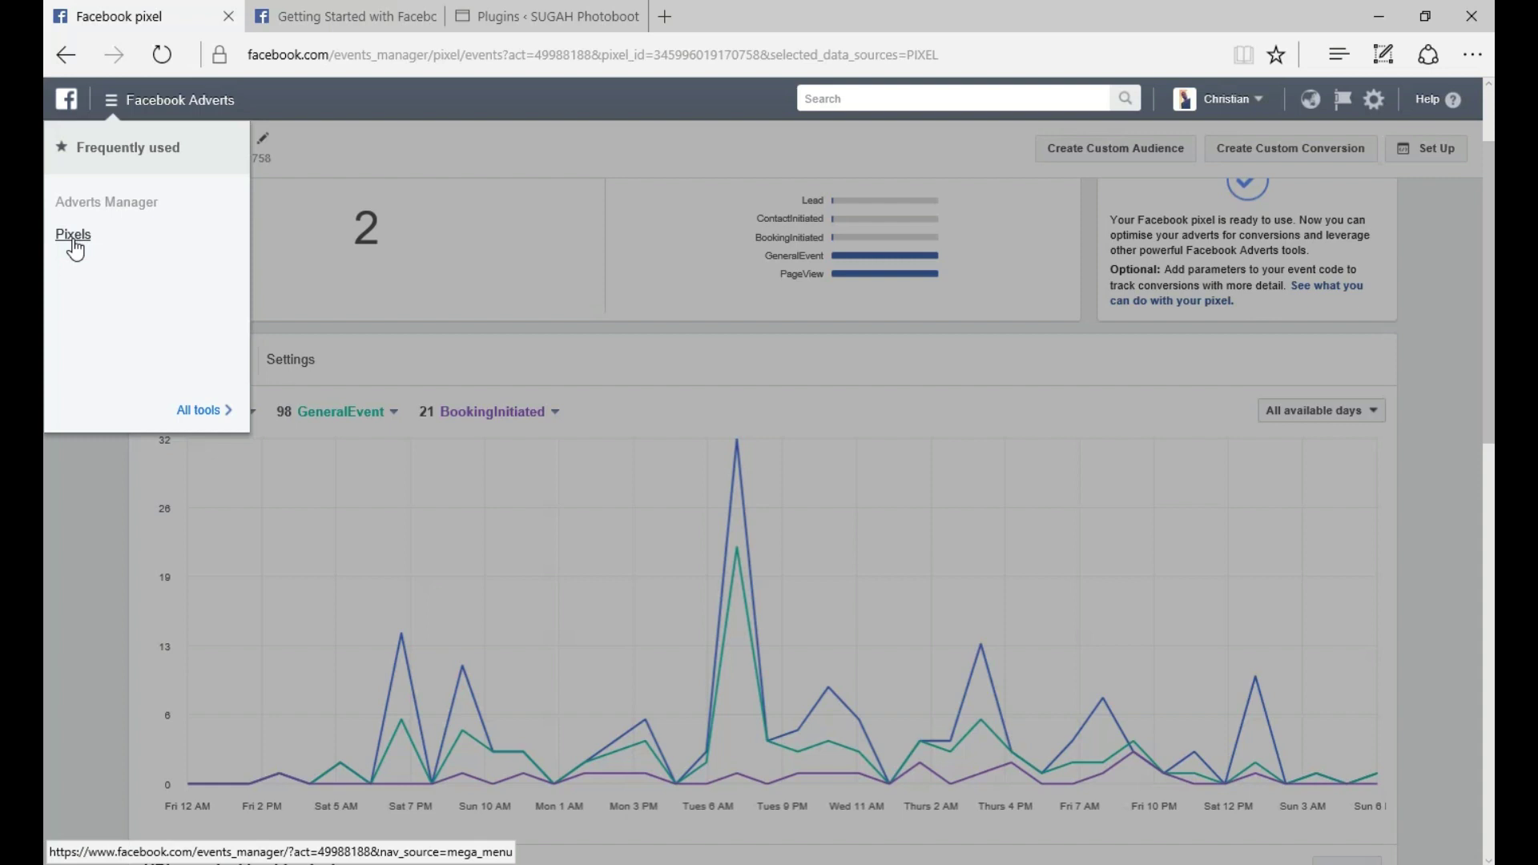
left_click(198, 411)
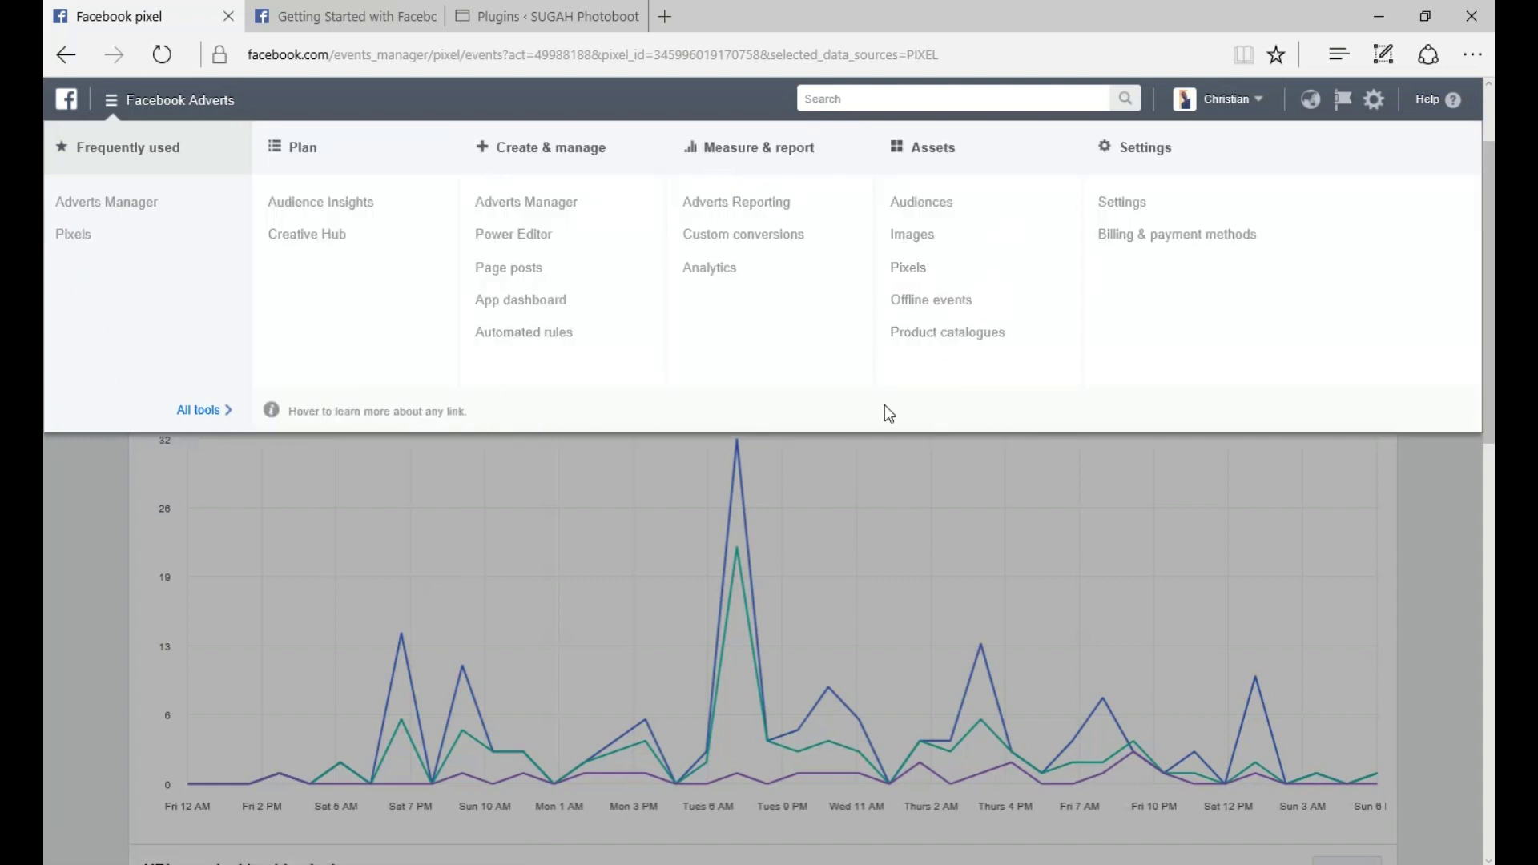
left_click(546, 483)
Read the article's "Create a Facebook pixel" instructions through Create Pixel, referring back to the existing pixel page once.
left_click(340, 11)
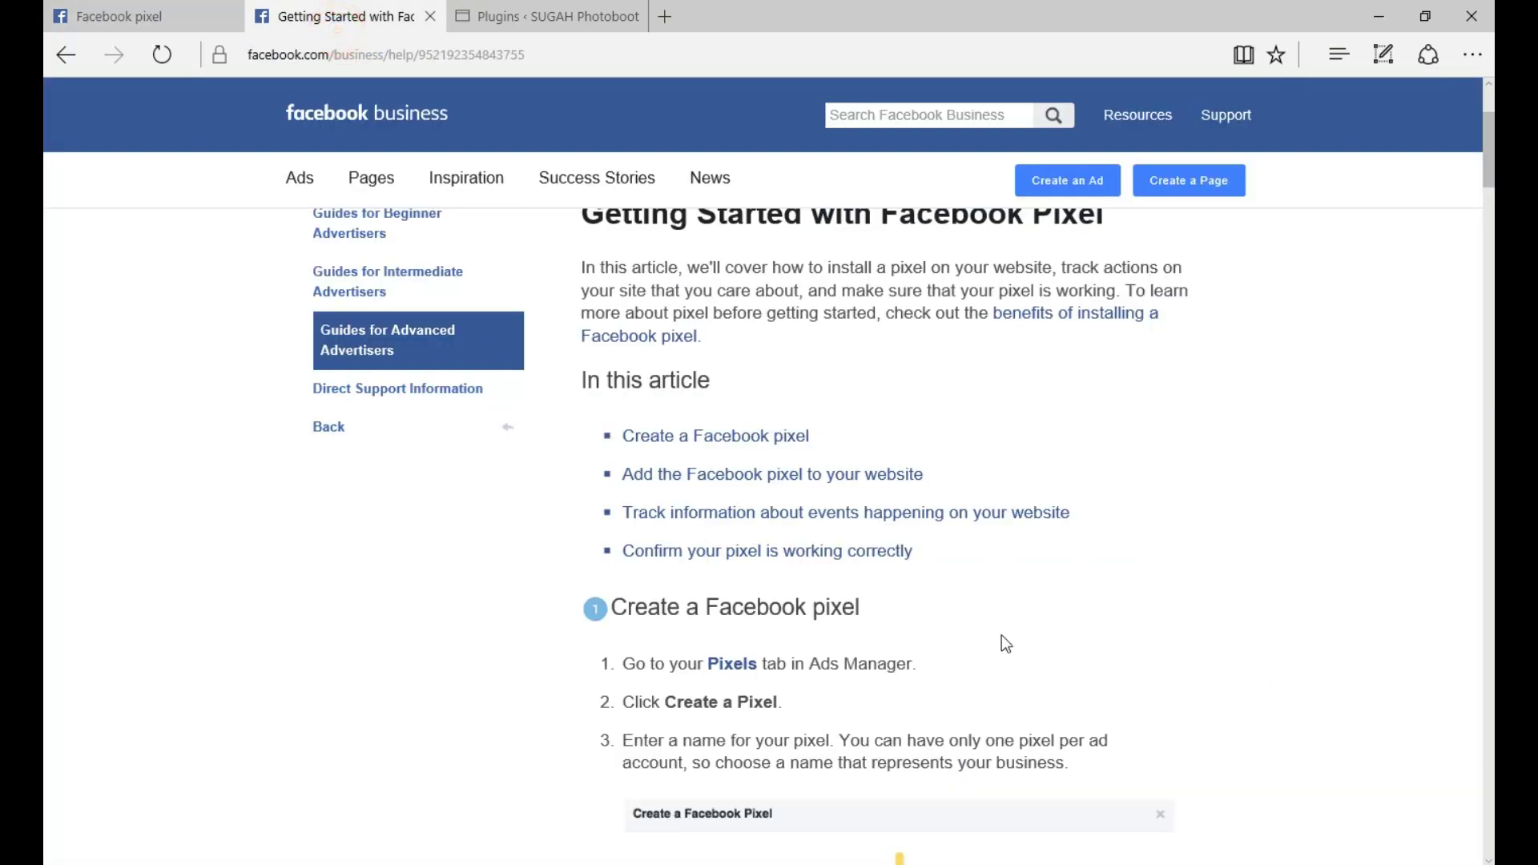
scroll(1034, 621, "up", 3)
scroll(1047, 617, "down", 4)
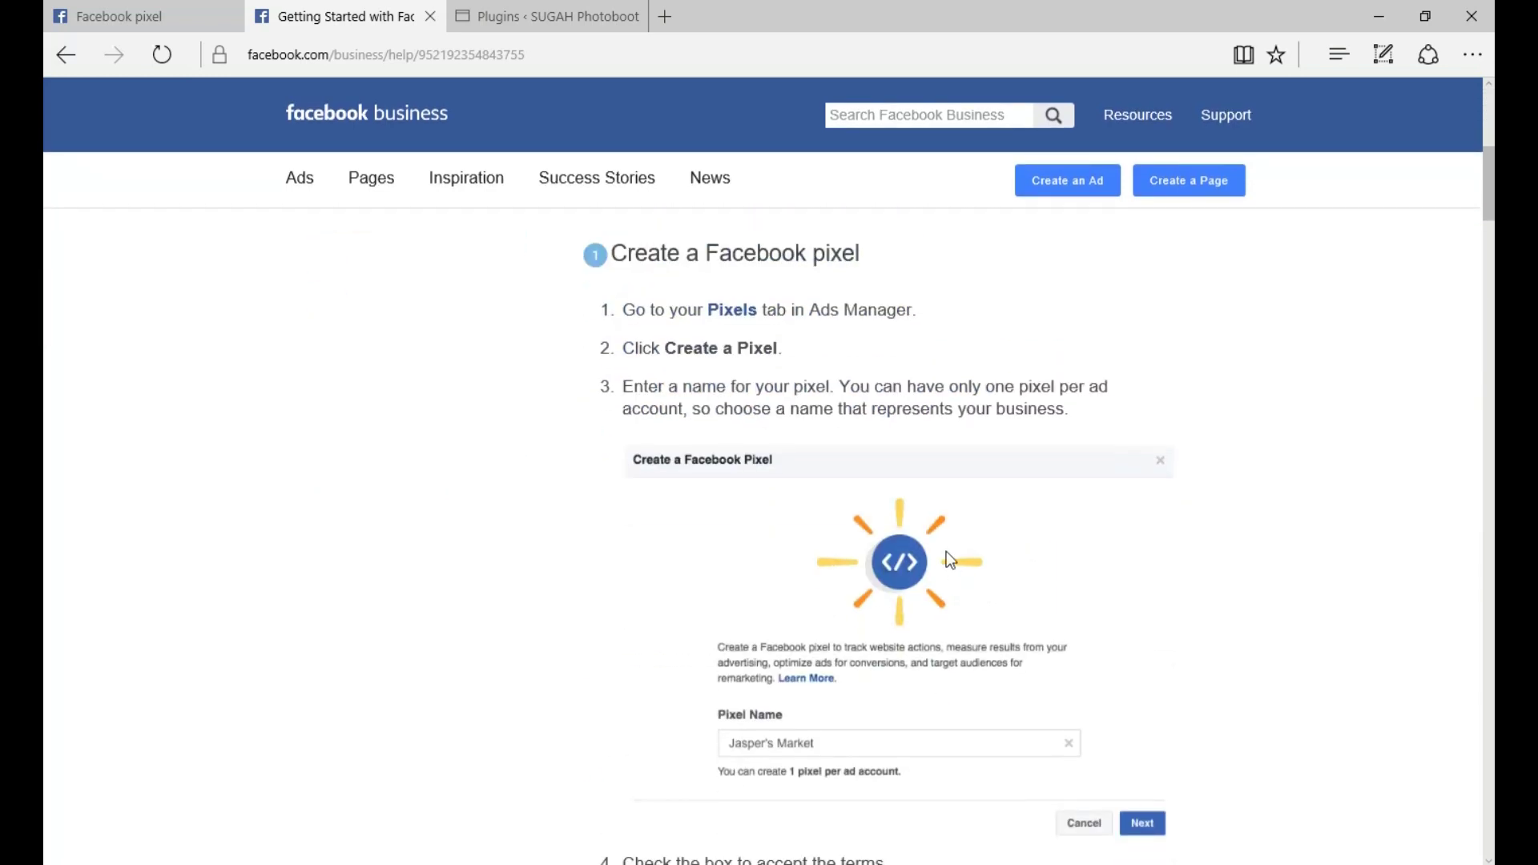
scroll(584, 363, "up", 2)
scroll(591, 411, "down", 2)
left_click(120, 16)
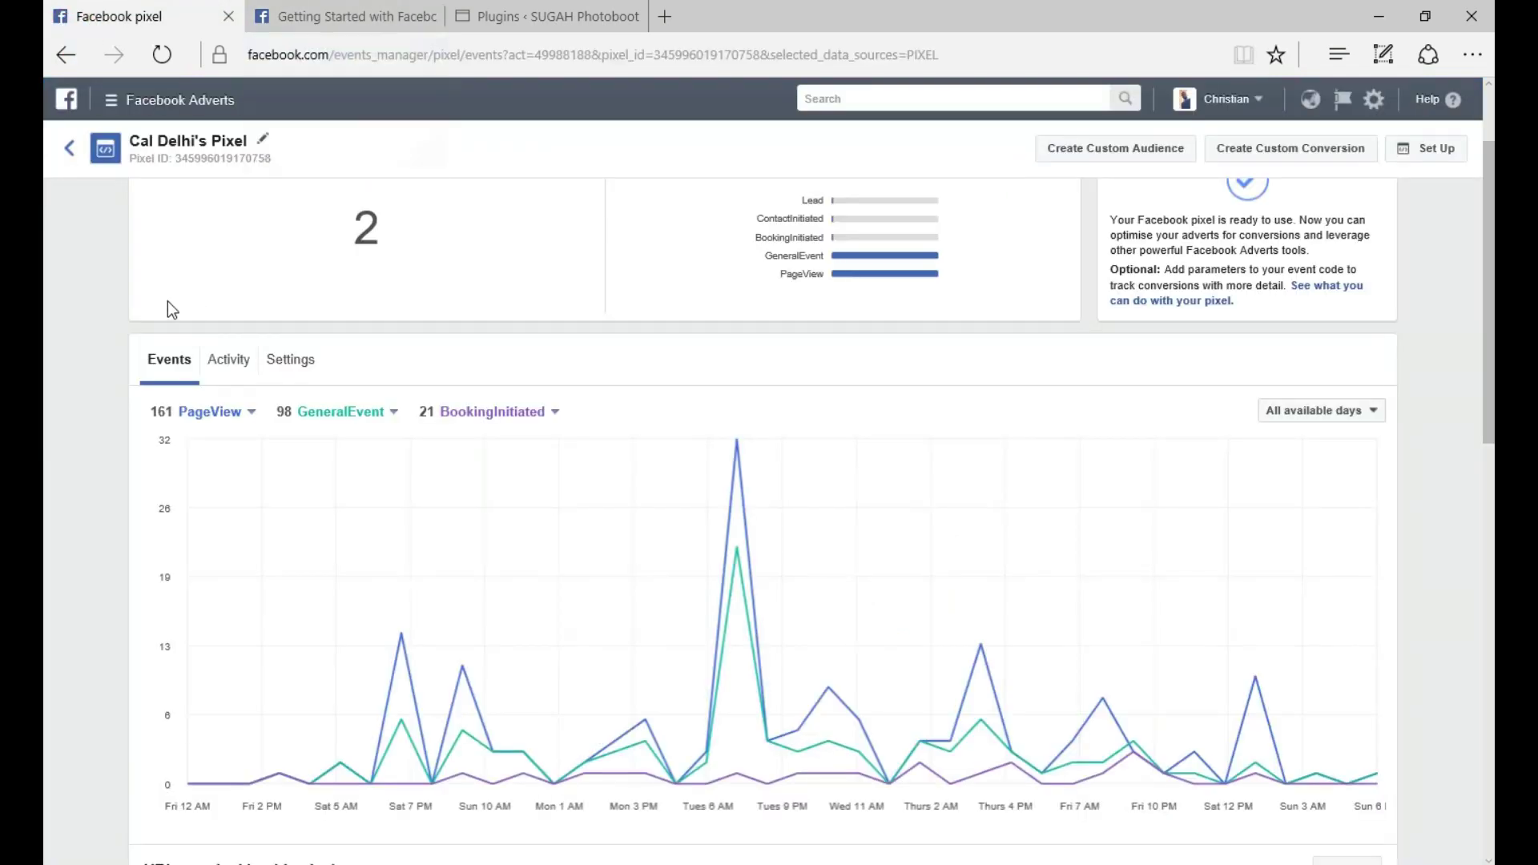
left_click(341, 17)
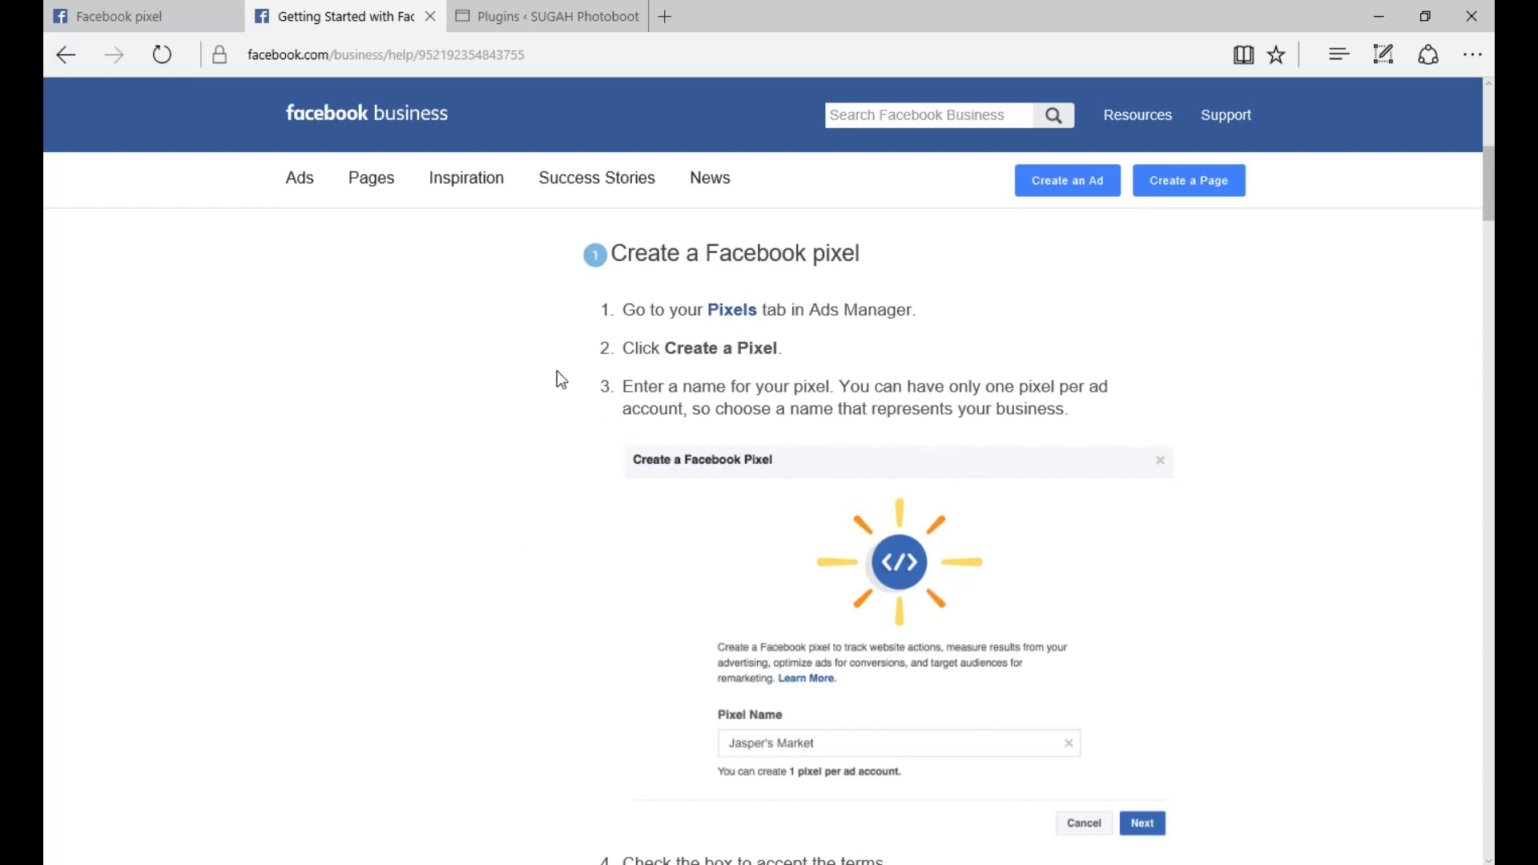
scroll(892, 777, "down", 2)
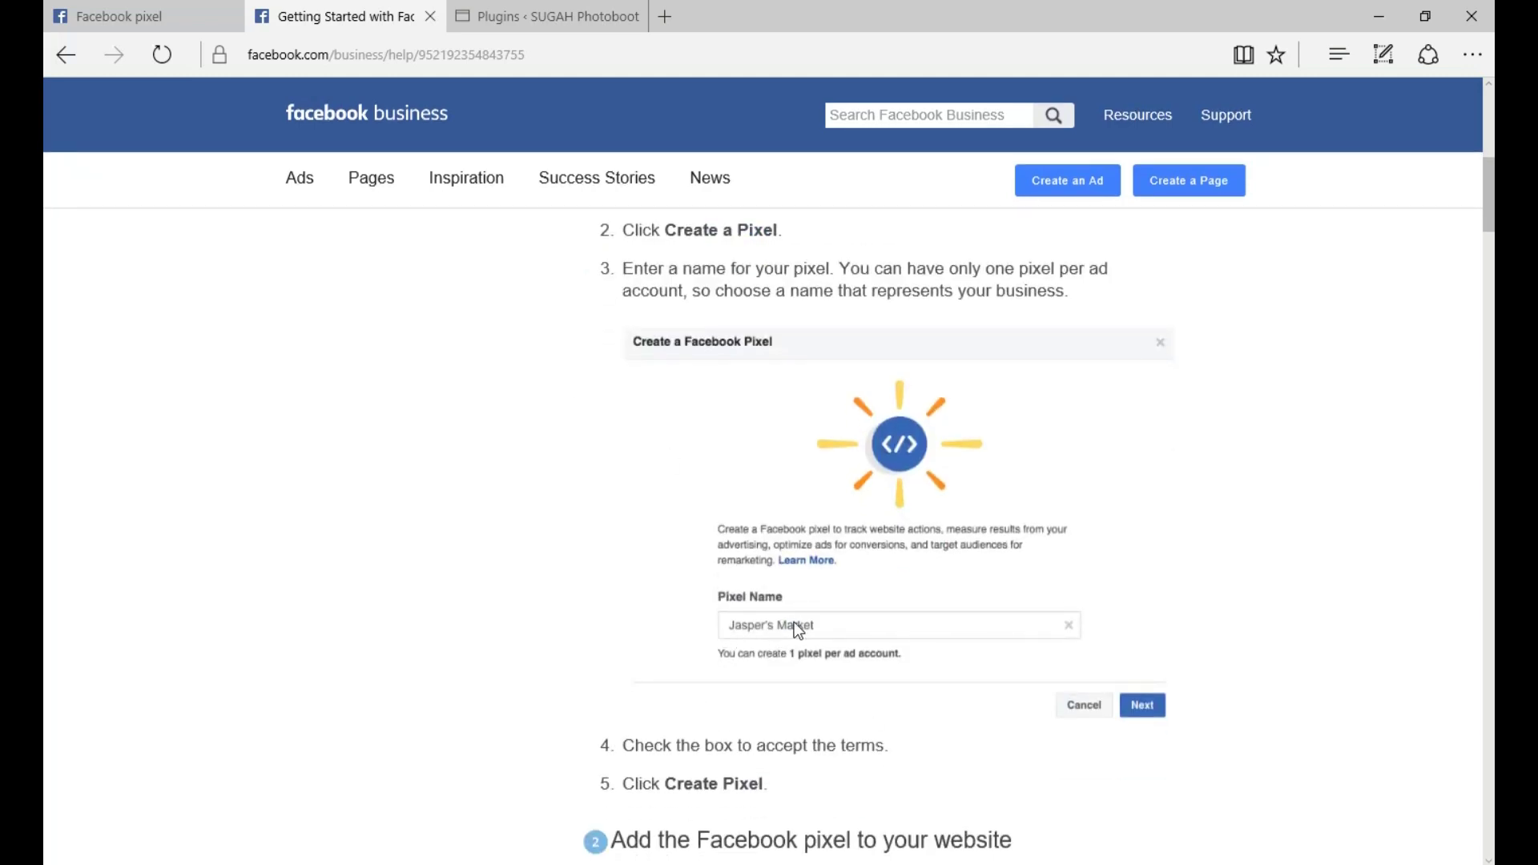
scroll(731, 585, "down", 2)
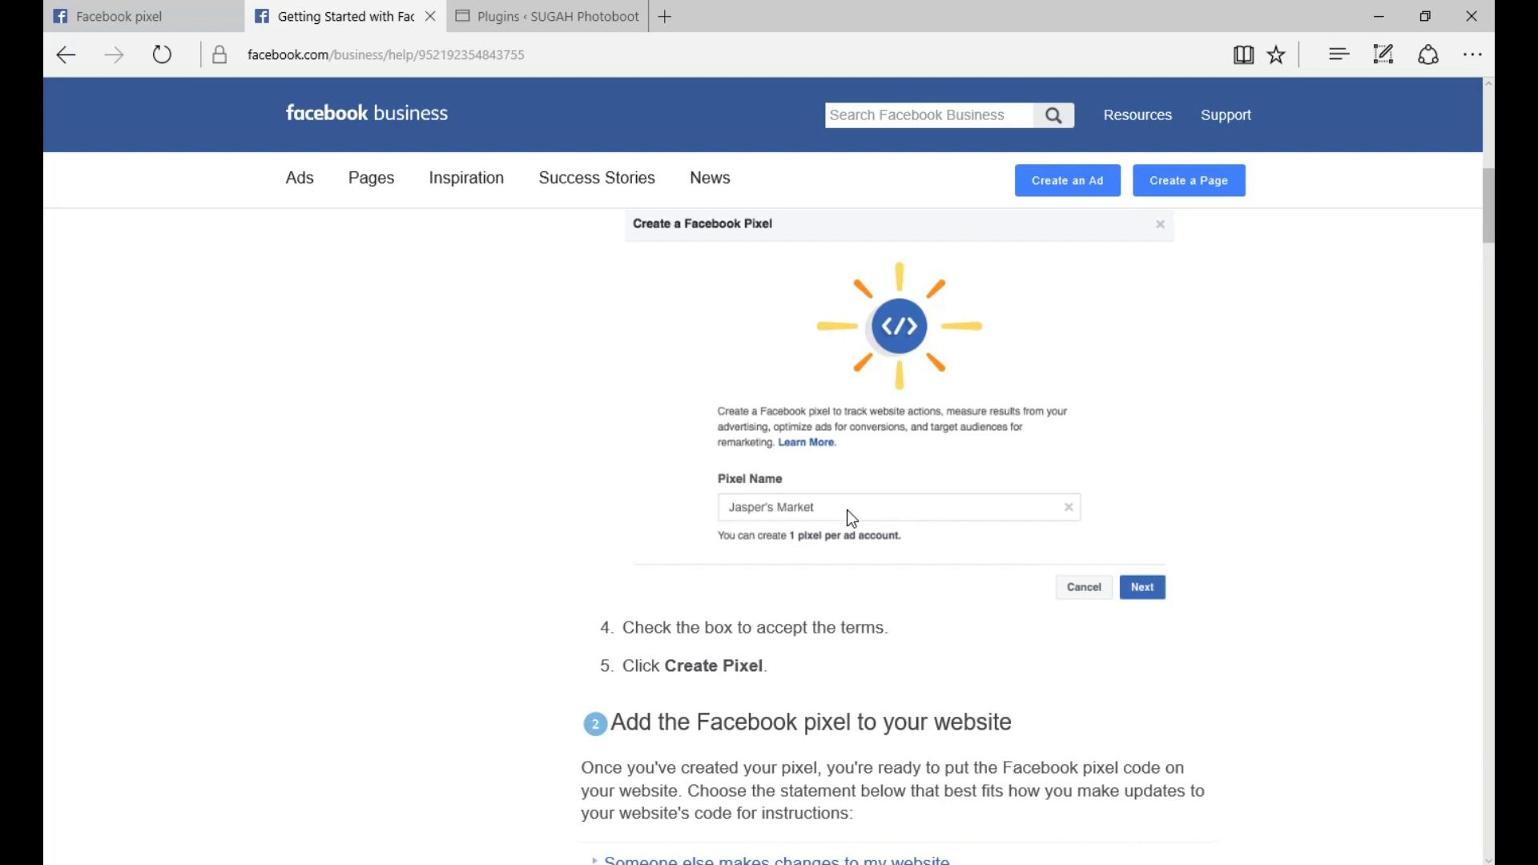
scroll(851, 515, "down", 2)
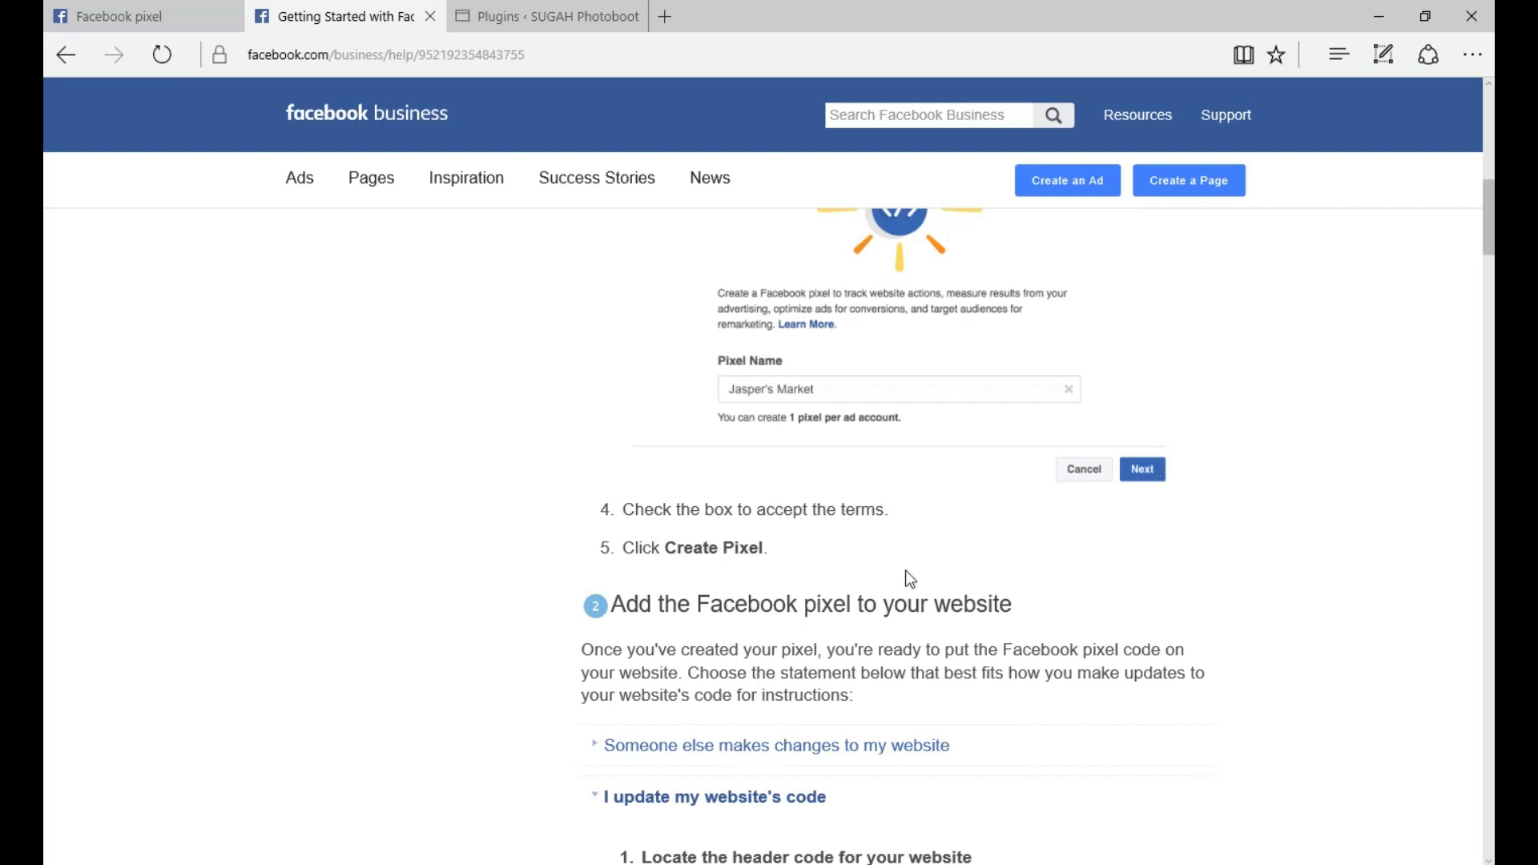
Read the "Add the Facebook pixel to your website" section, covering the header code location and pasting the pixel code.
scroll(745, 576, "down", 2)
scroll(392, 628, "down", 4)
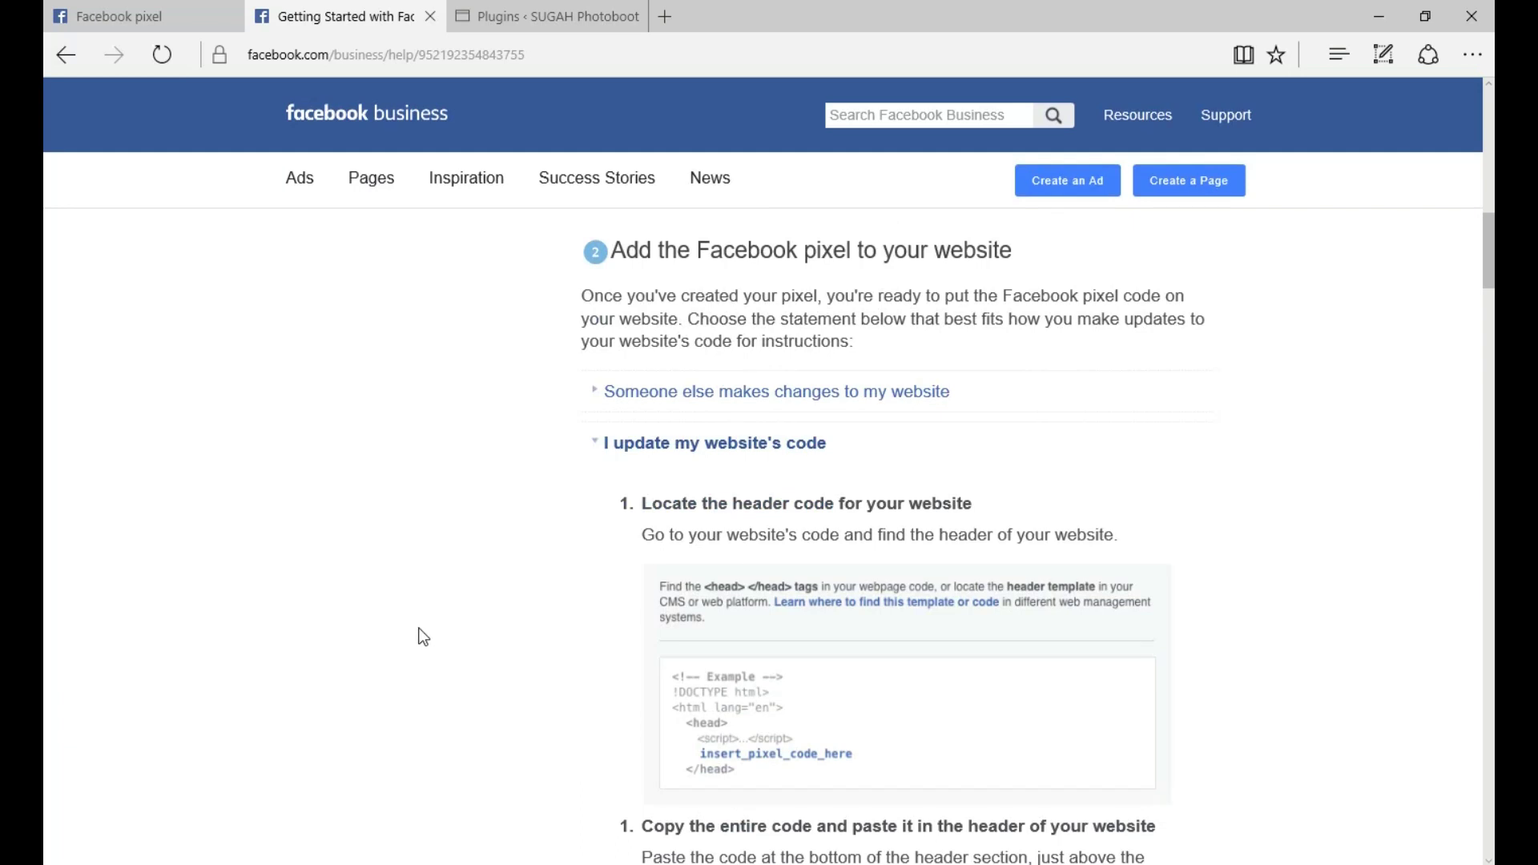
scroll(423, 636, "down", 2)
scroll(424, 635, "up", 2)
scroll(429, 633, "down", 15)
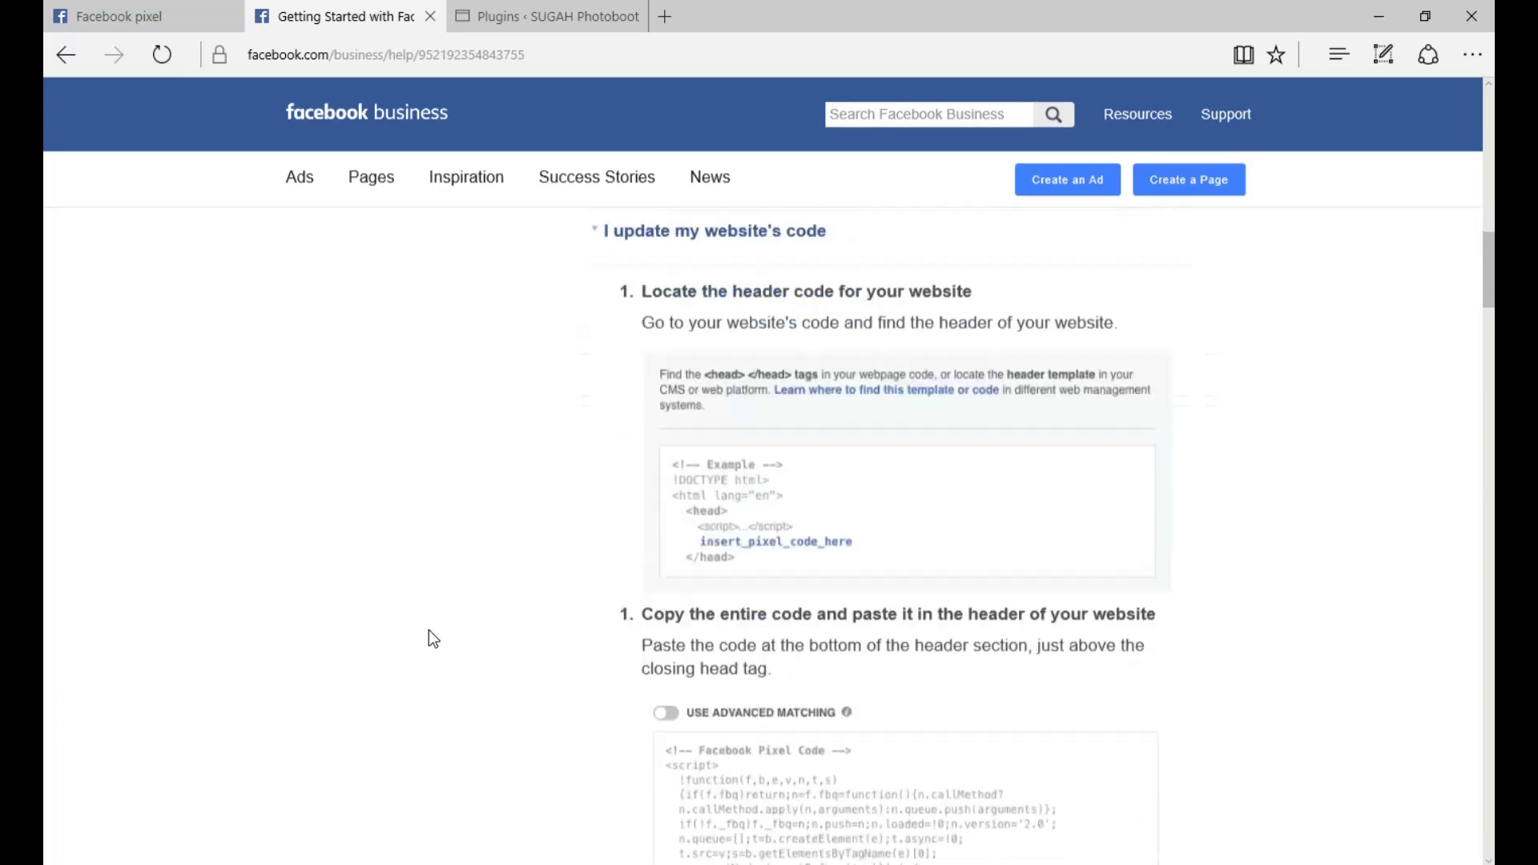
Read the article's sections on setting up website events and checking the pixel with the Facebook Pixel Helper.
scroll(708, 510, "down", 4)
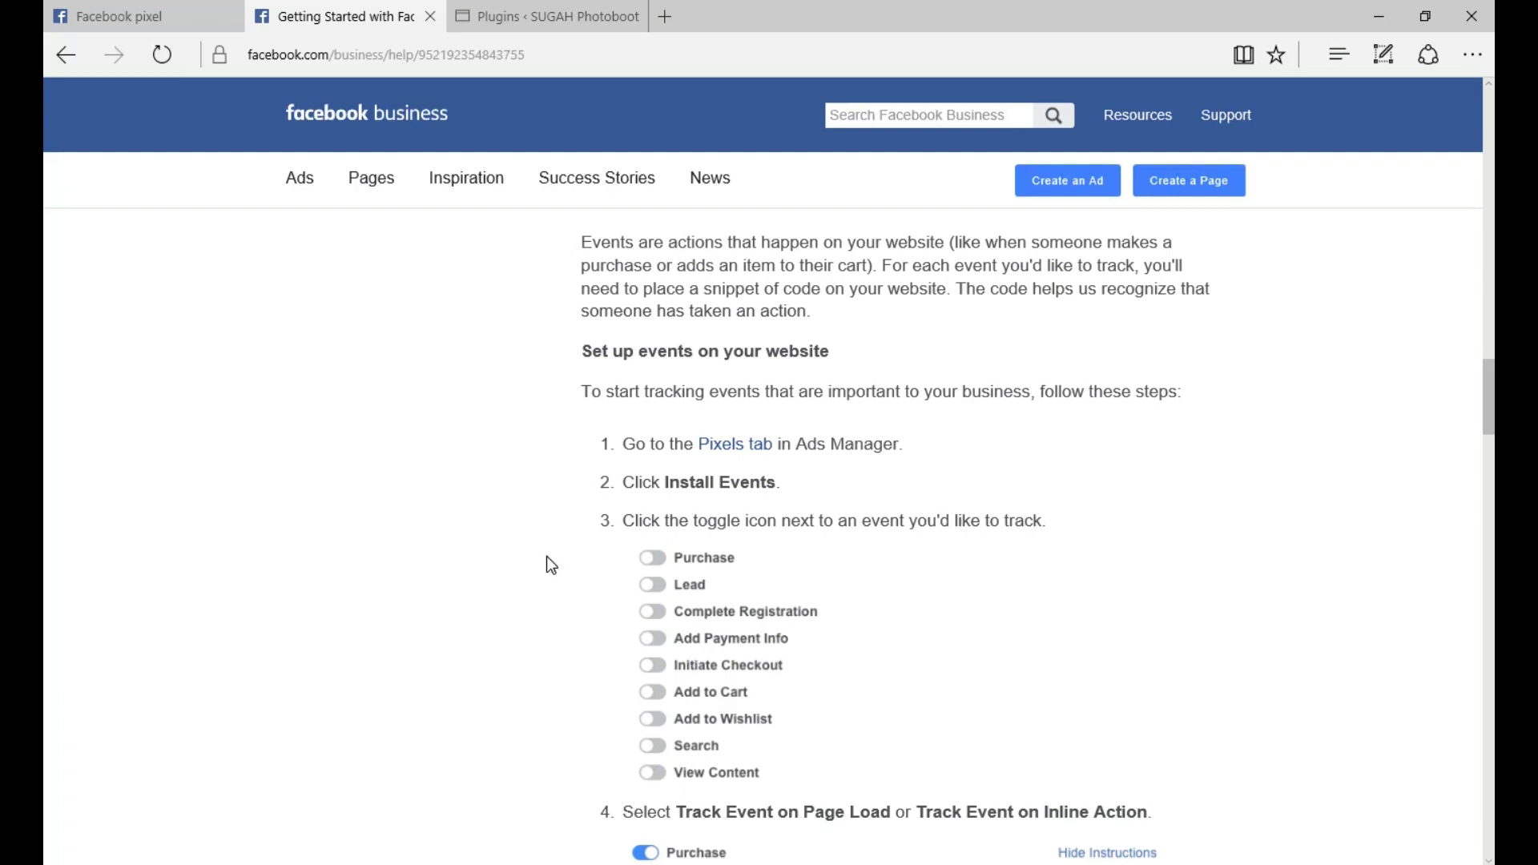
scroll(546, 556, "down", 3)
scroll(550, 565, "down", 2)
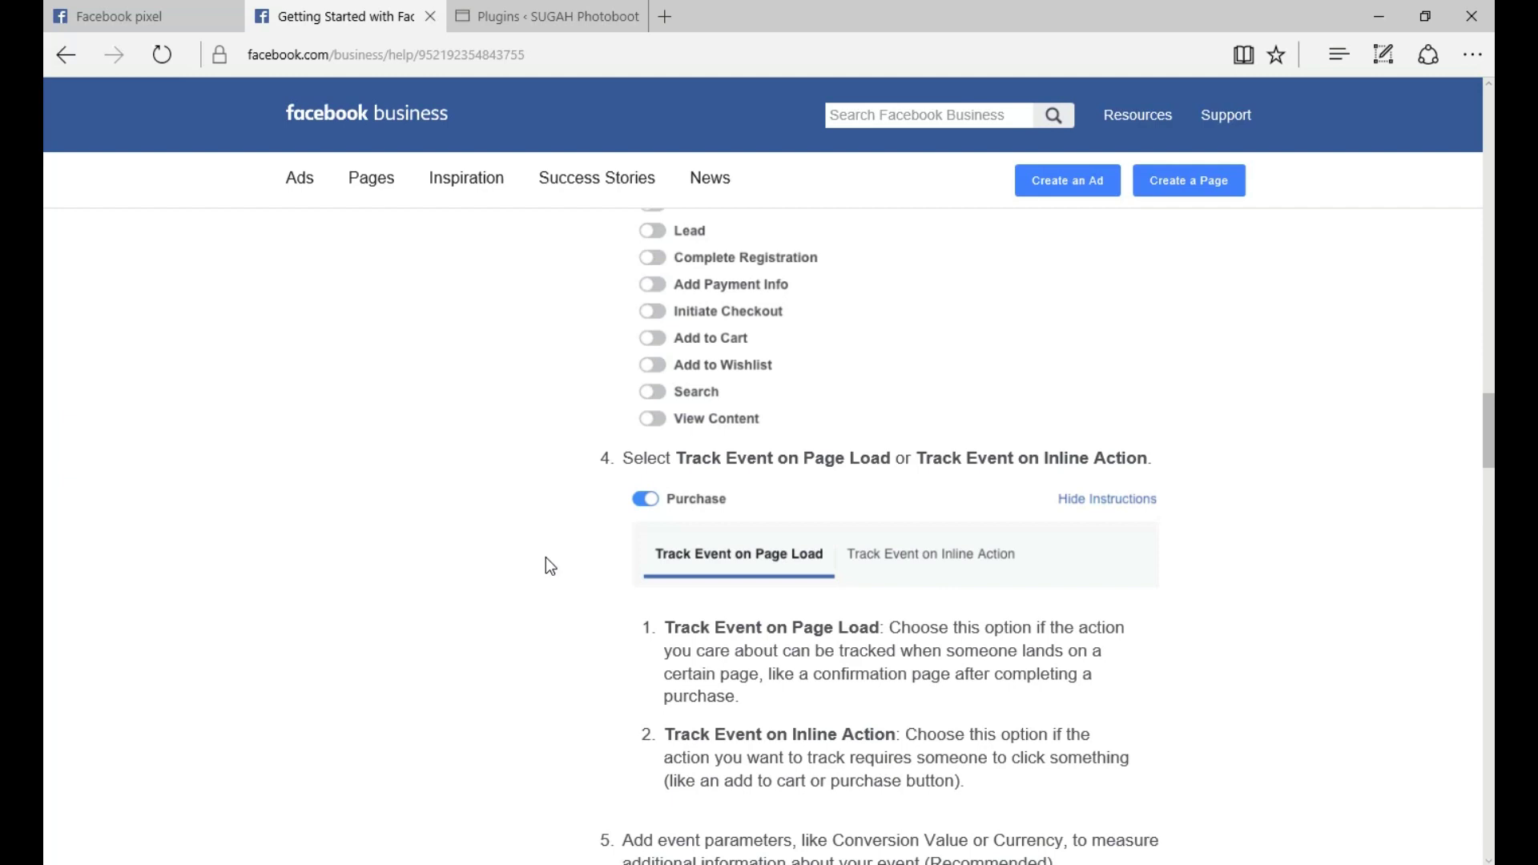
scroll(551, 566, "down", 10)
scroll(552, 566, "down", 9)
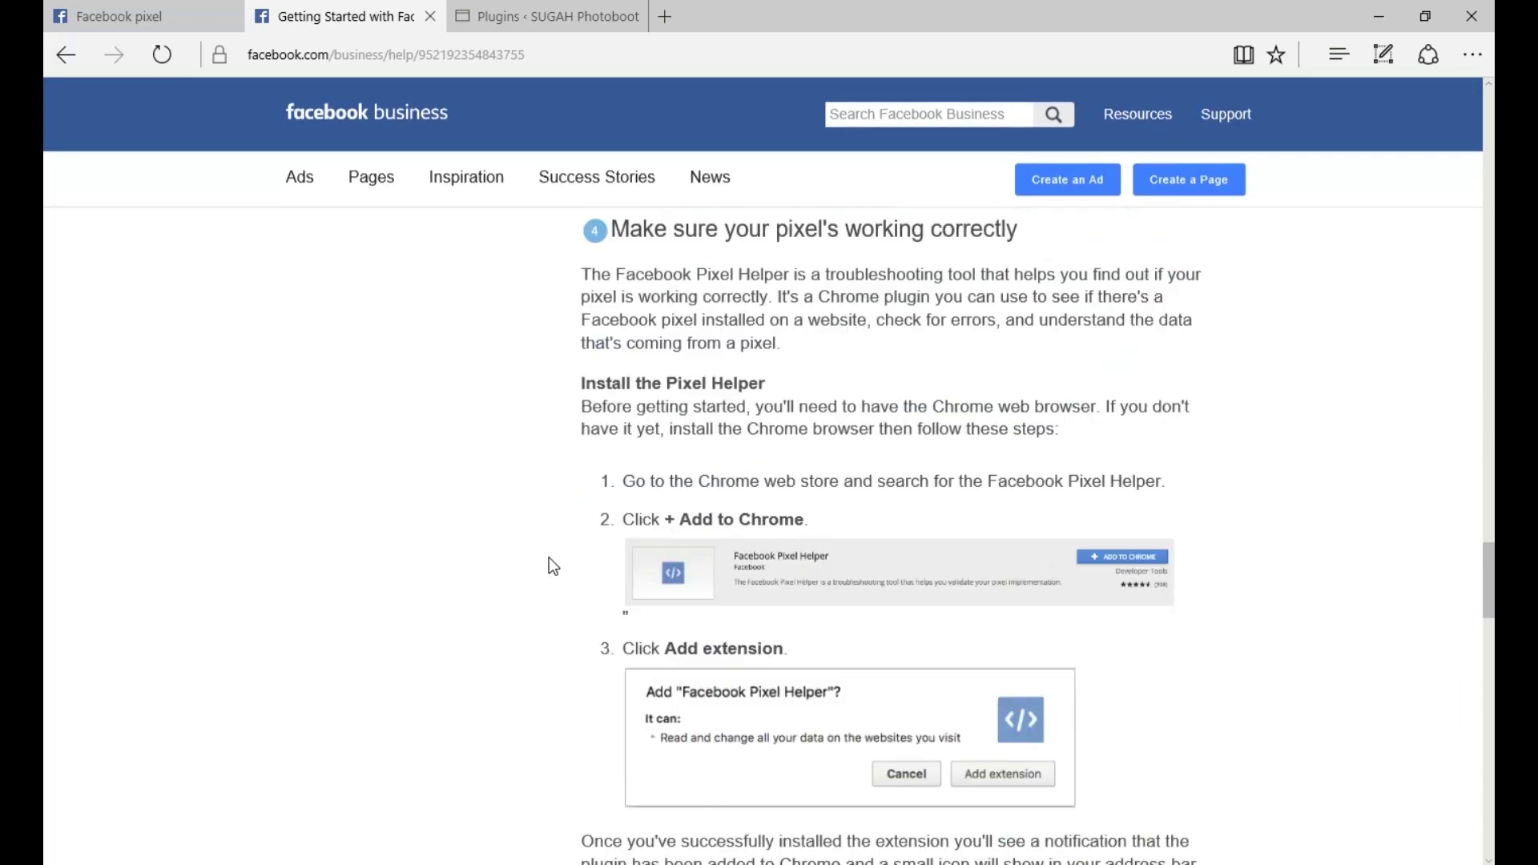
Return to "Add the Facebook pixel to your website", collapse "I update my website's code", and briefly expand "Someone else makes changes to my website".
scroll(549, 564, "up", 12)
scroll(536, 572, "up", 20)
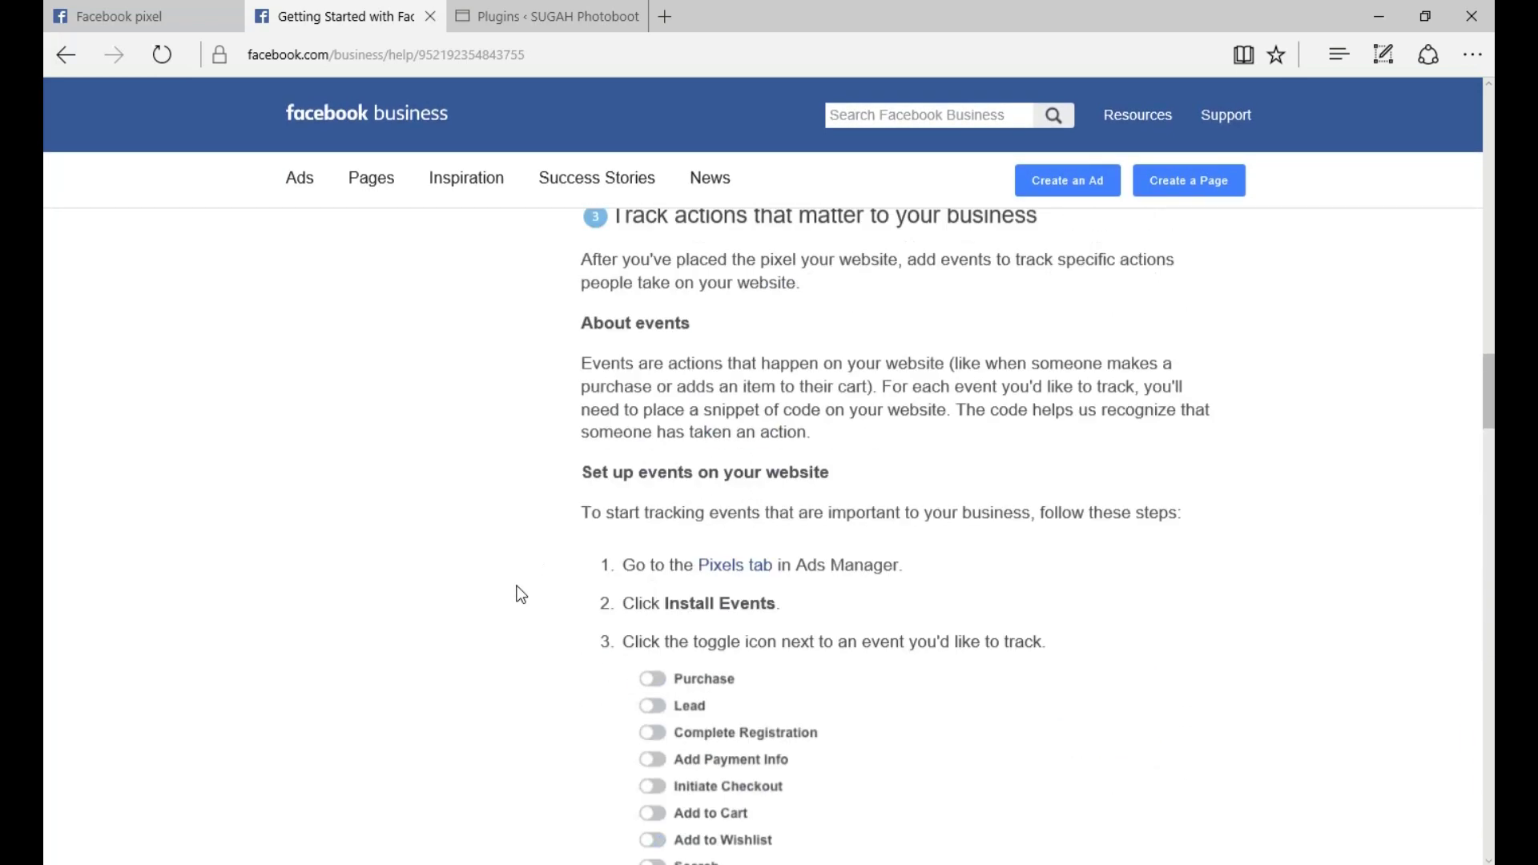
scroll(518, 586, "down", 3)
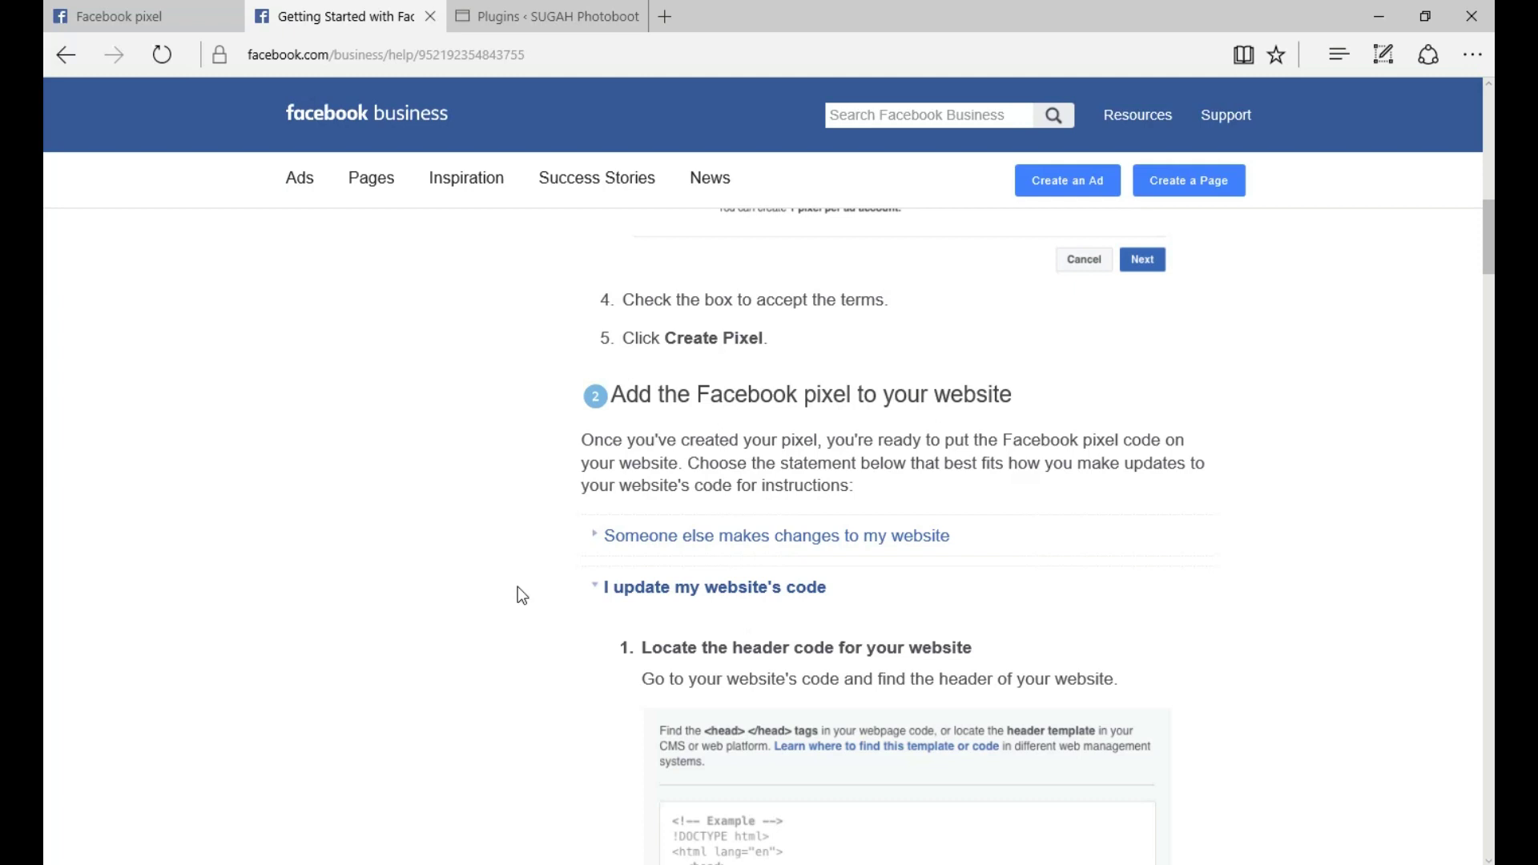
left_click(599, 591)
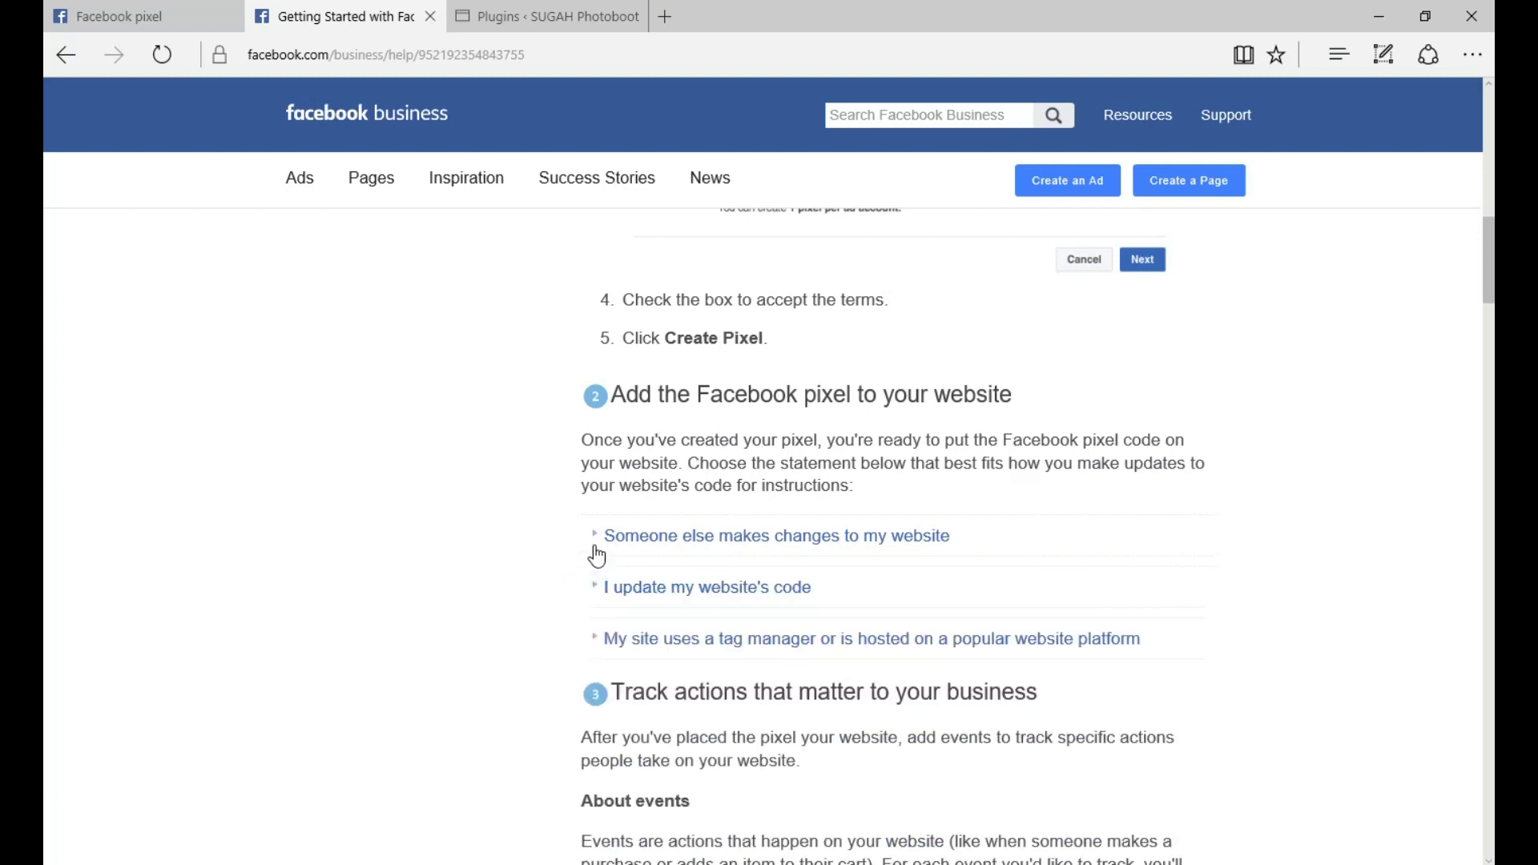
left_click(593, 536)
left_click(593, 537)
Expand "My site uses a tag manager or is hosted on a popular website platform", review the platforms, and collapse it.
left_click(592, 639)
scroll(611, 635, "down", 5)
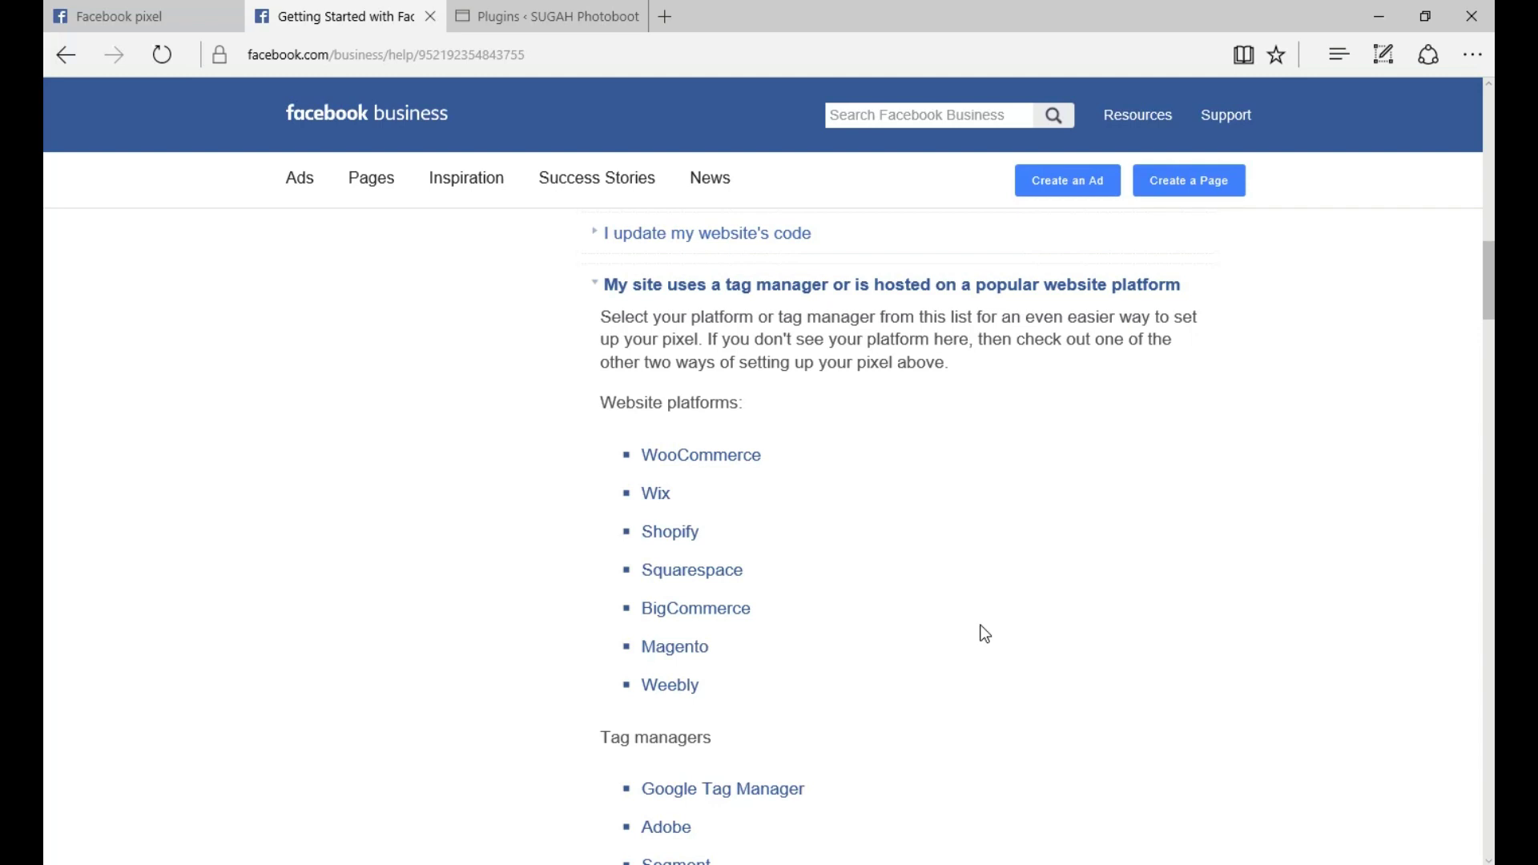
scroll(984, 633, "up", 5)
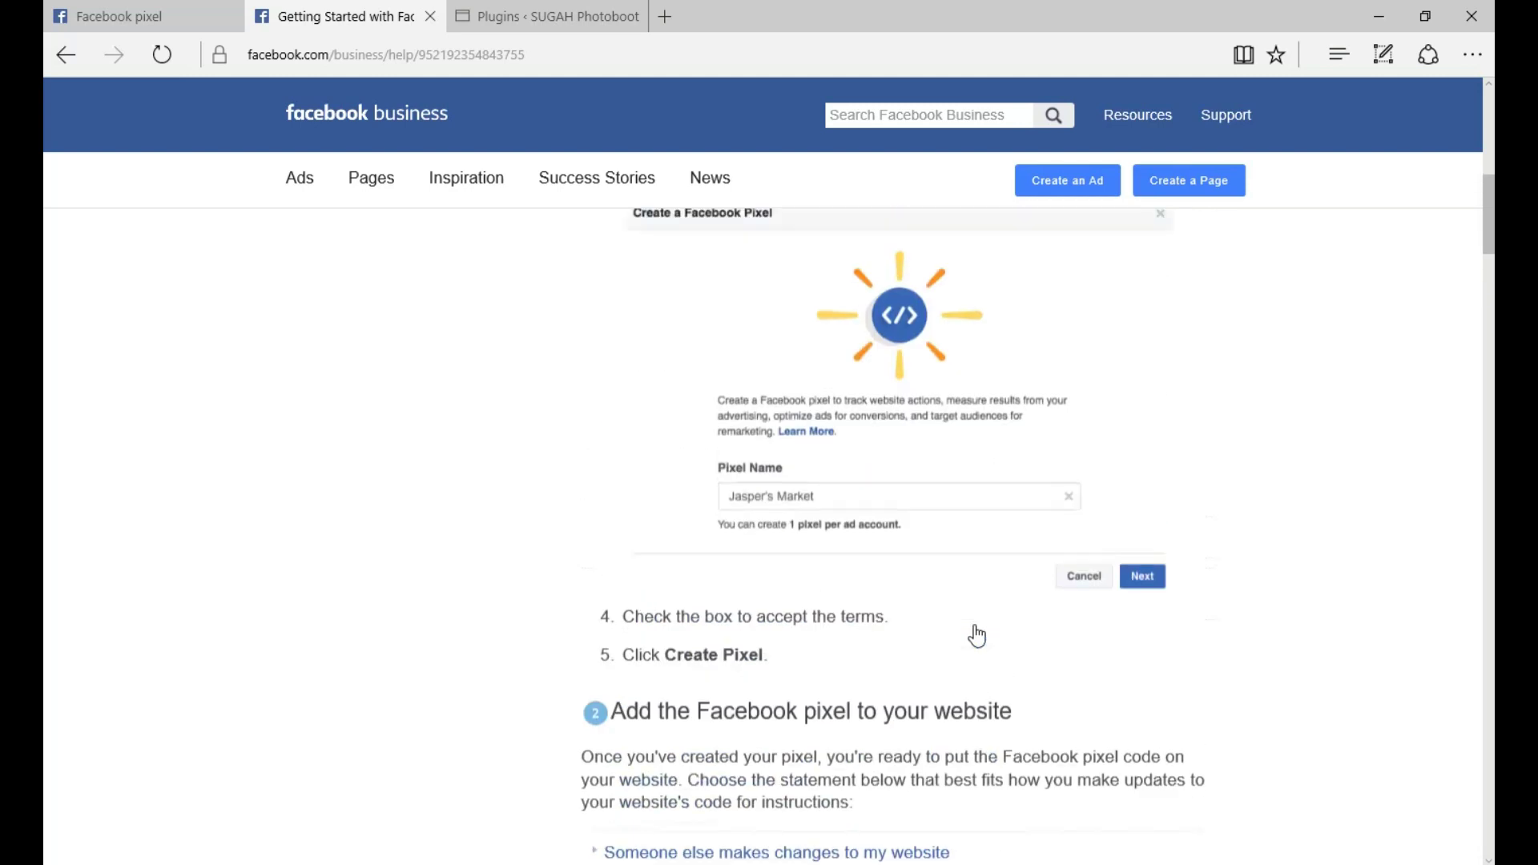
left_click(599, 644)
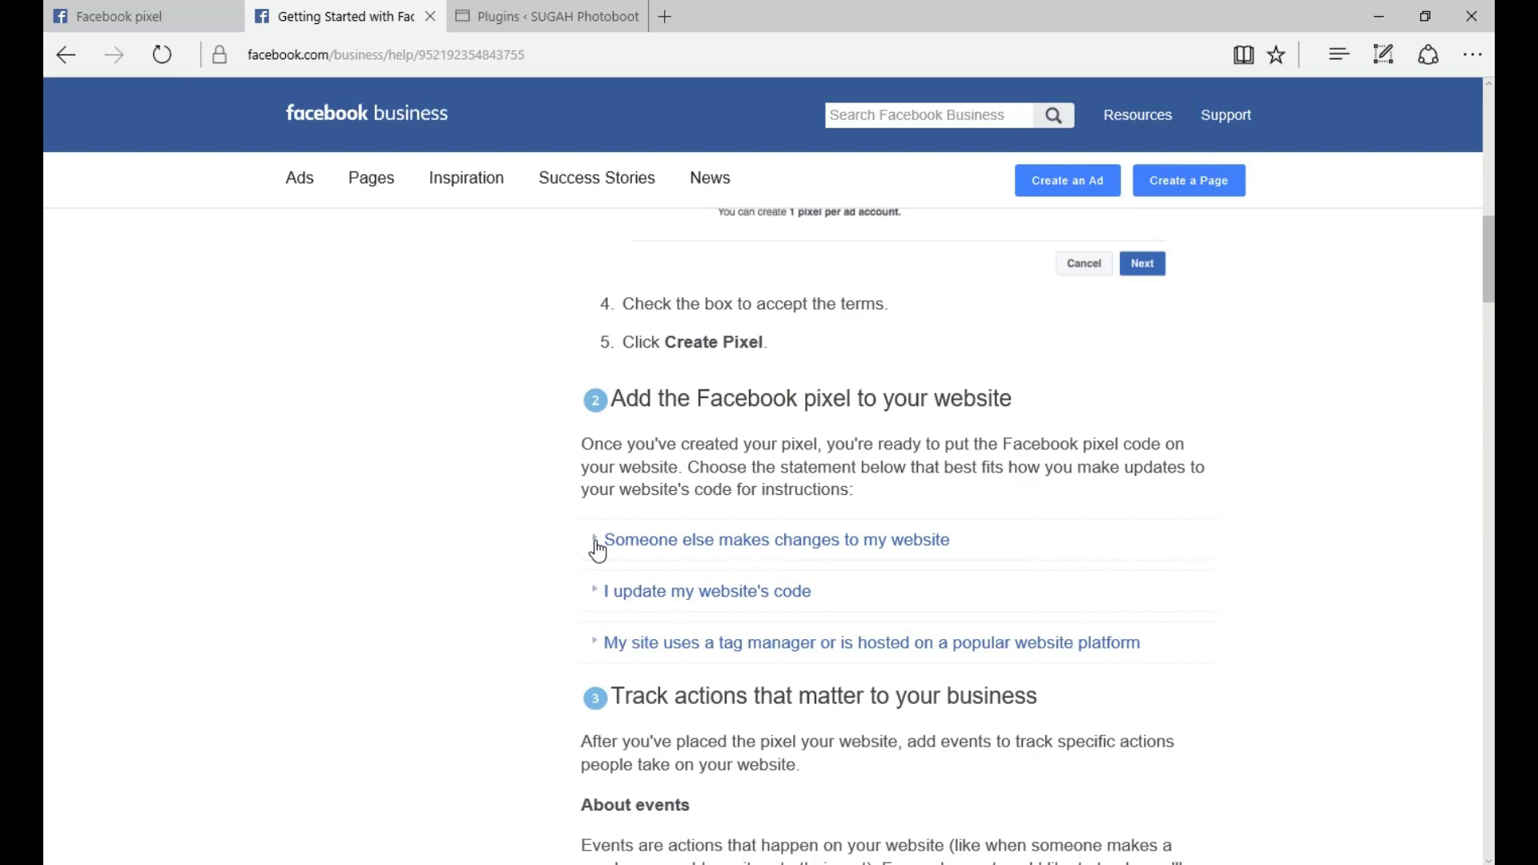
scroll(595, 593, "up", 1)
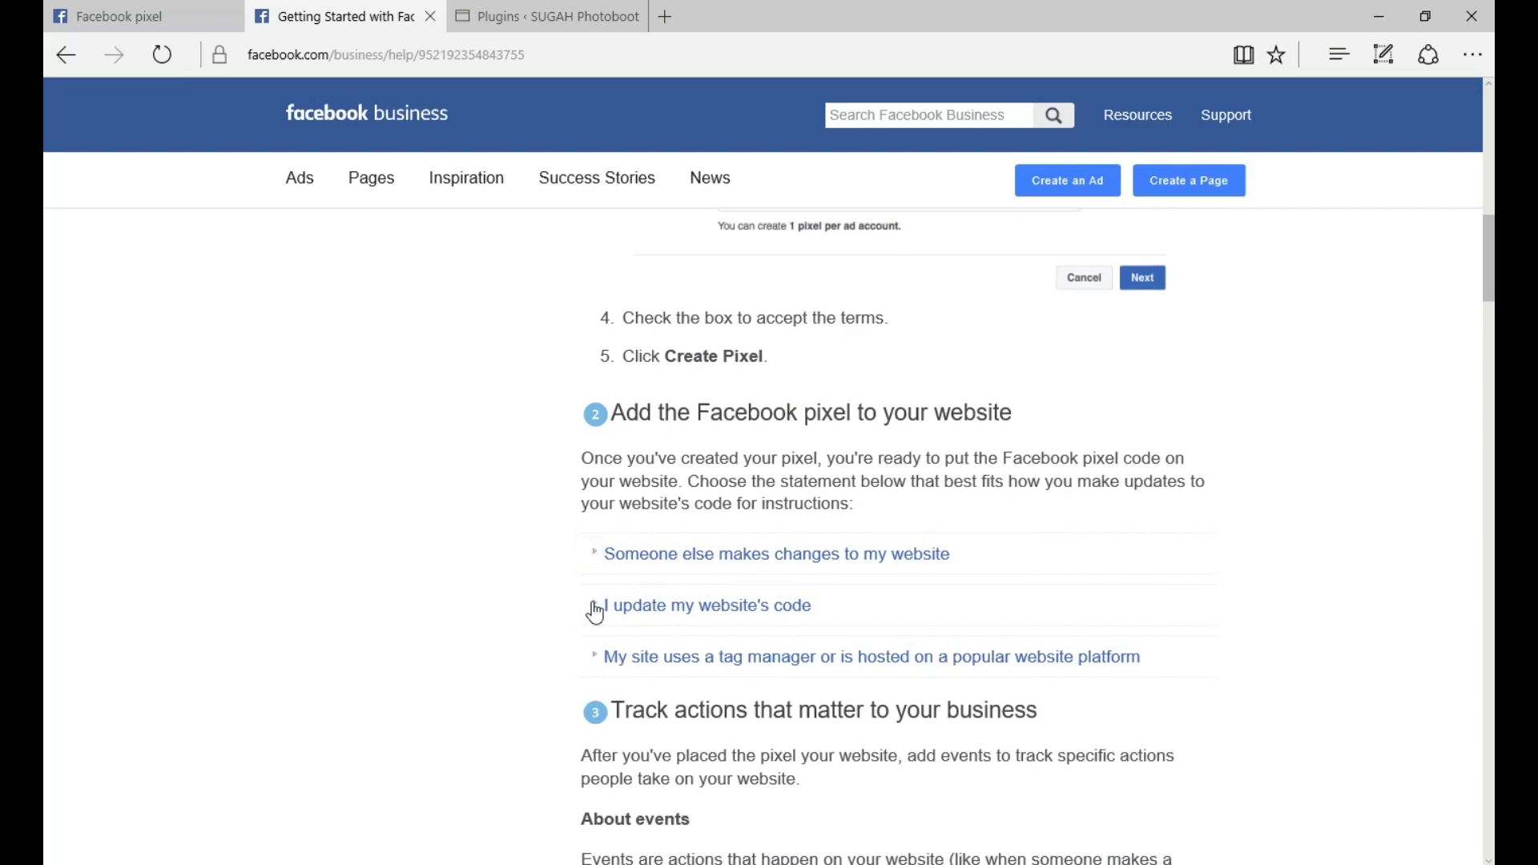
Expand "I update my website's code" and review the header example and the sample Facebook pixel code.
left_click(593, 605)
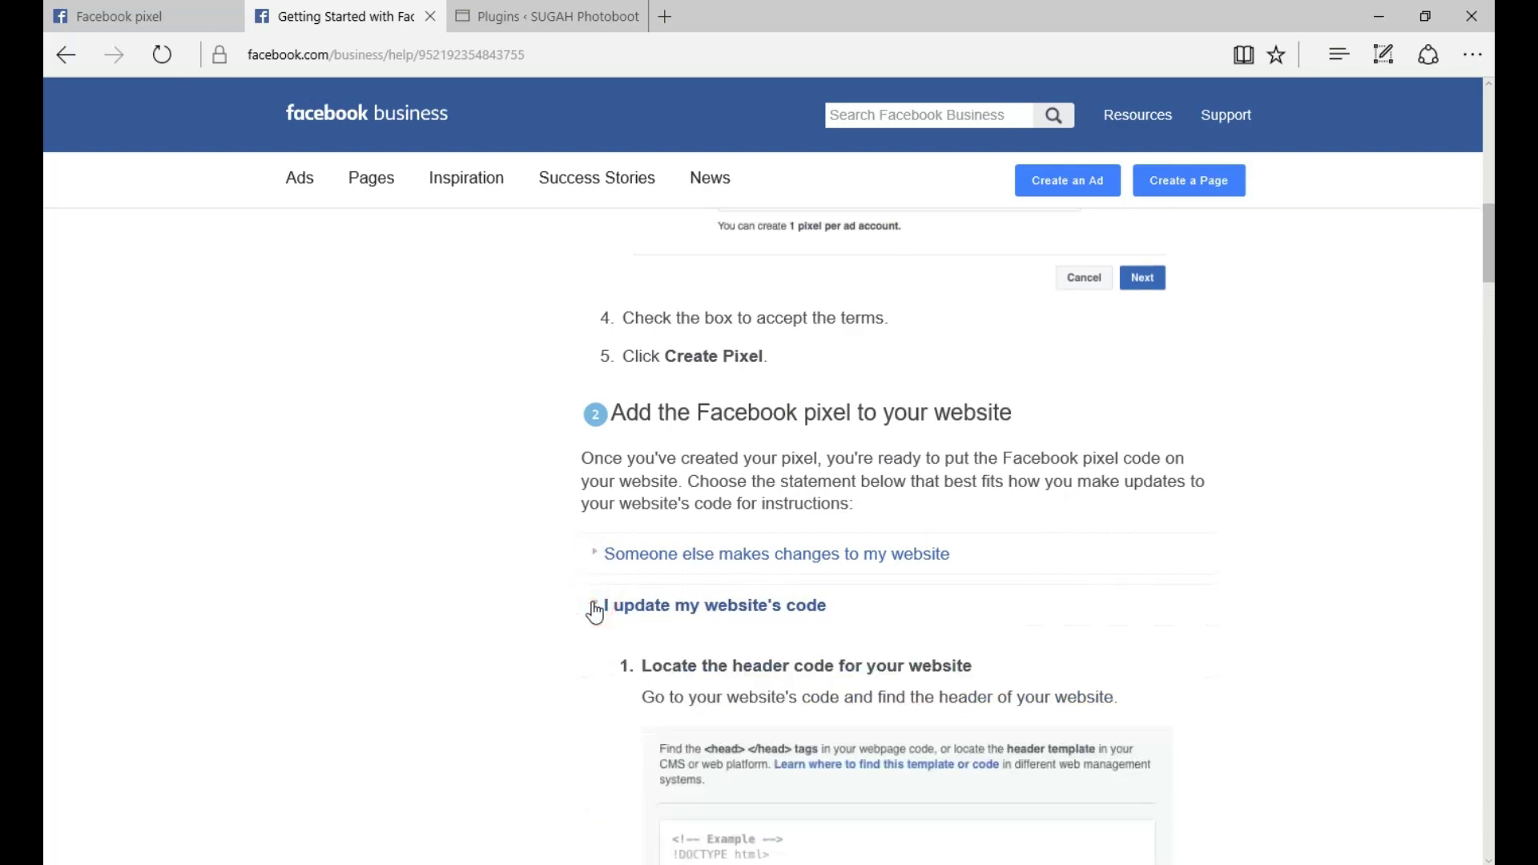
scroll(595, 605, "down", 8)
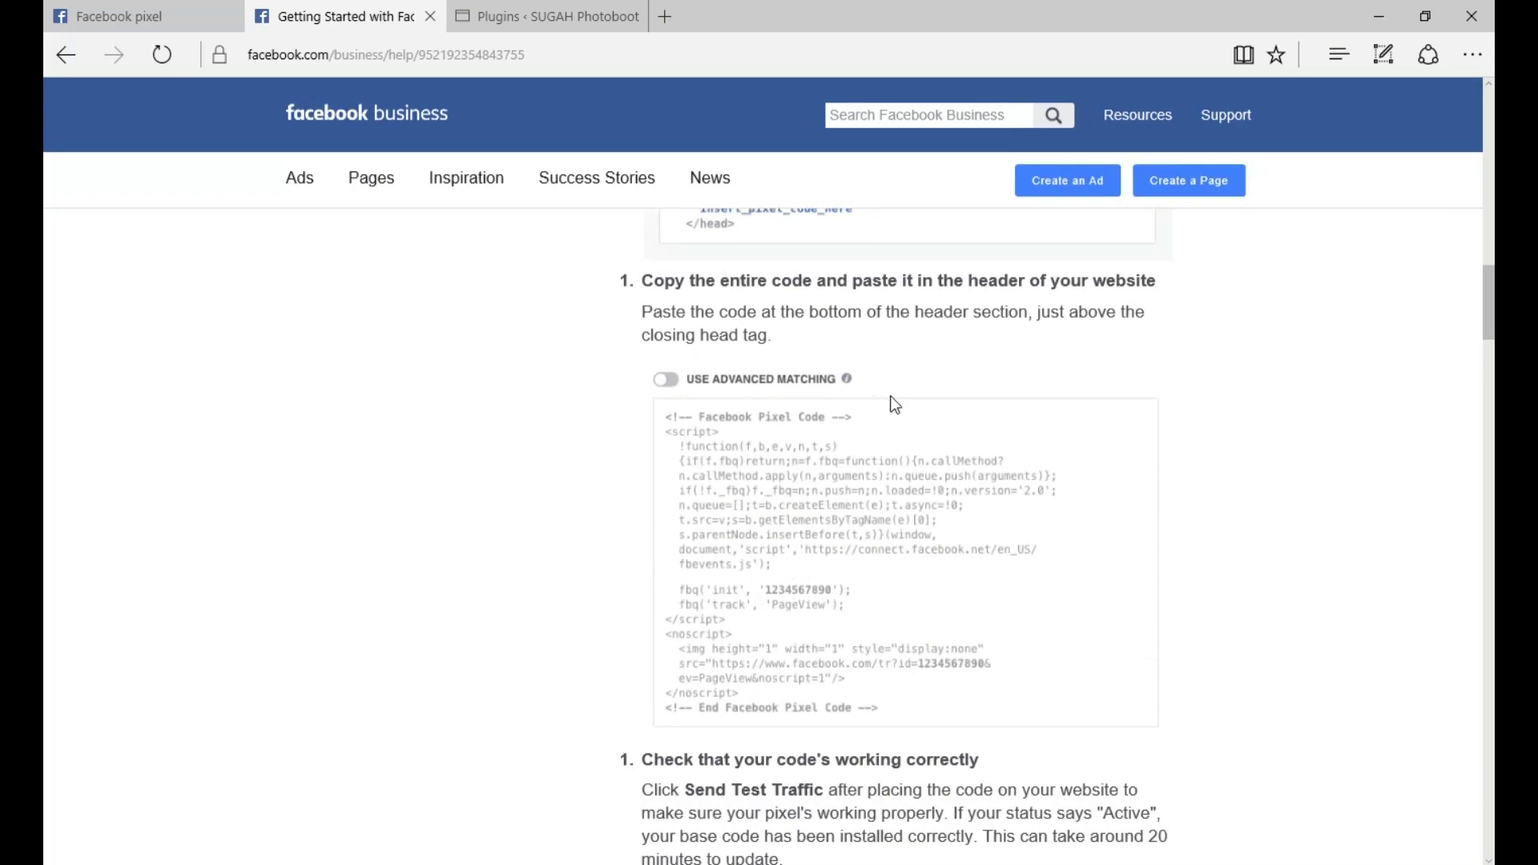
left_click_drag(659, 411, 560, 484)
left_click(864, 555)
left_click(779, 591)
scroll(819, 594, "up", 2)
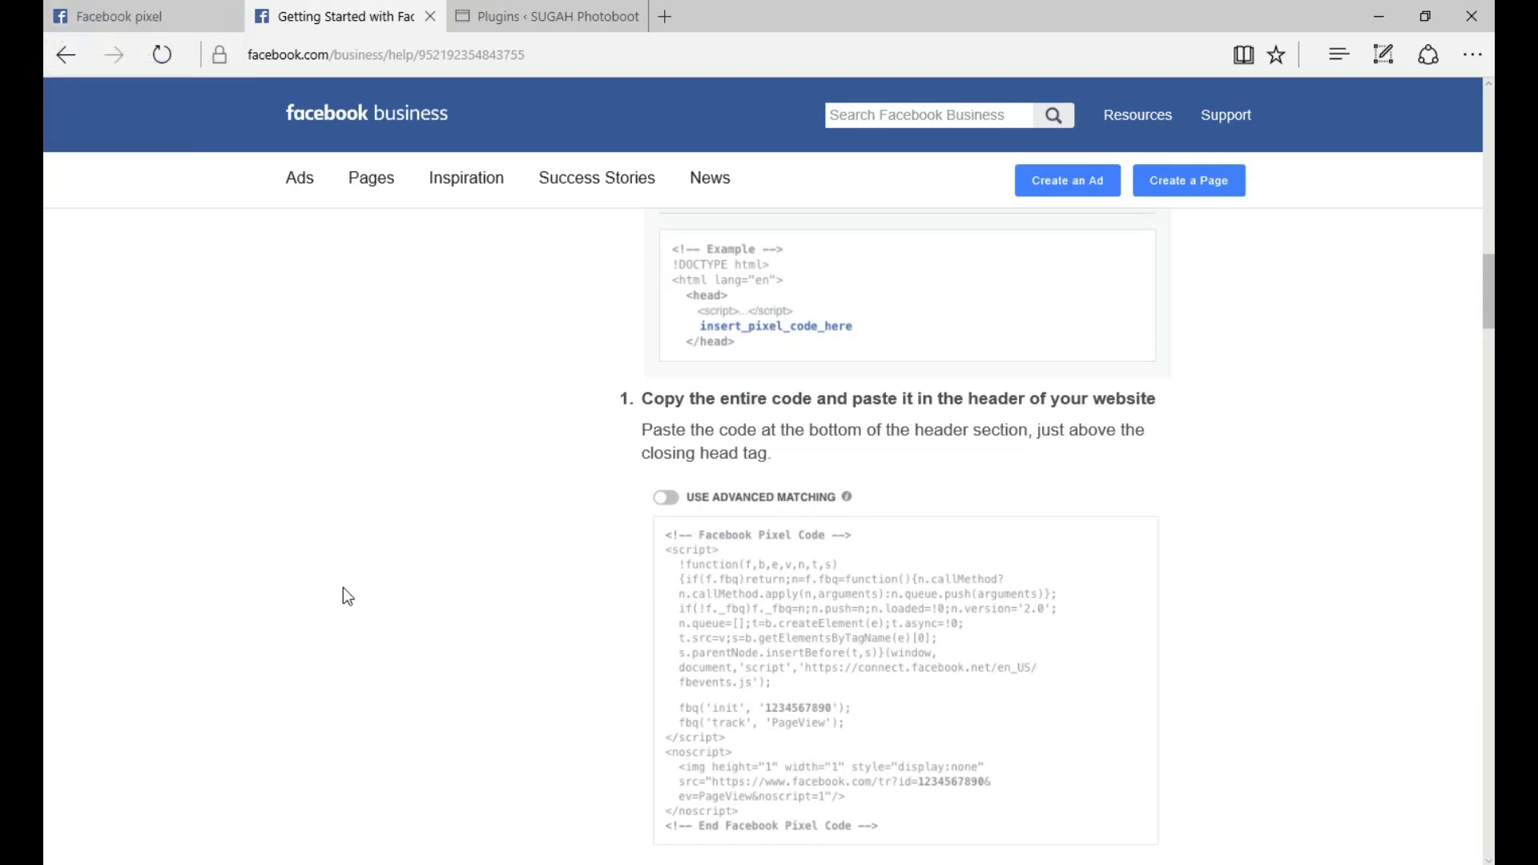
scroll(823, 415, "down", 3)
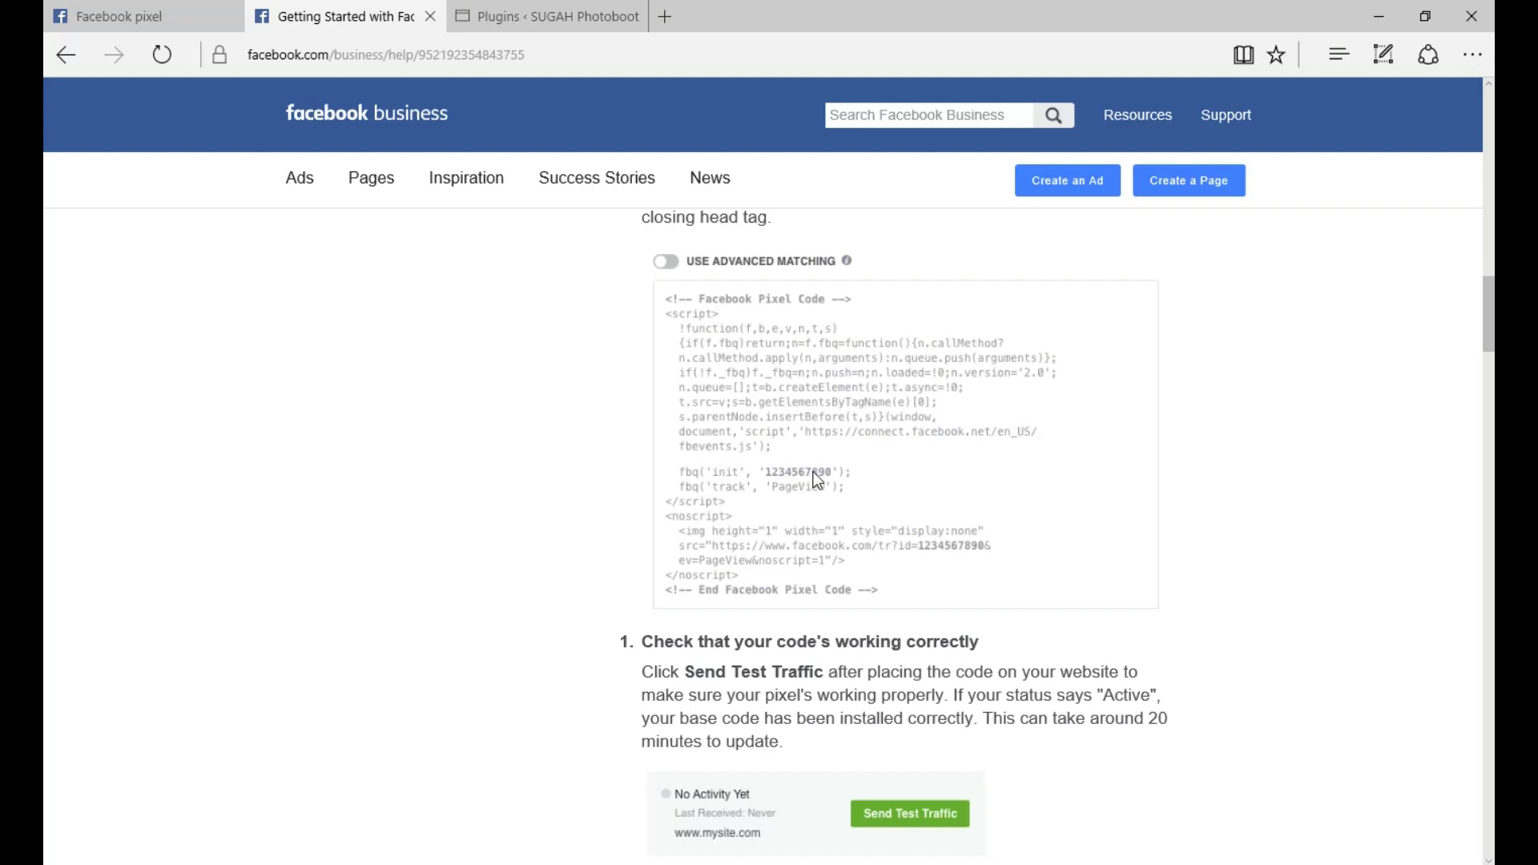
Locate the pixel ID on the Facebook pixel page, and return to the help article's sample code to find its place there.
left_click(136, 16)
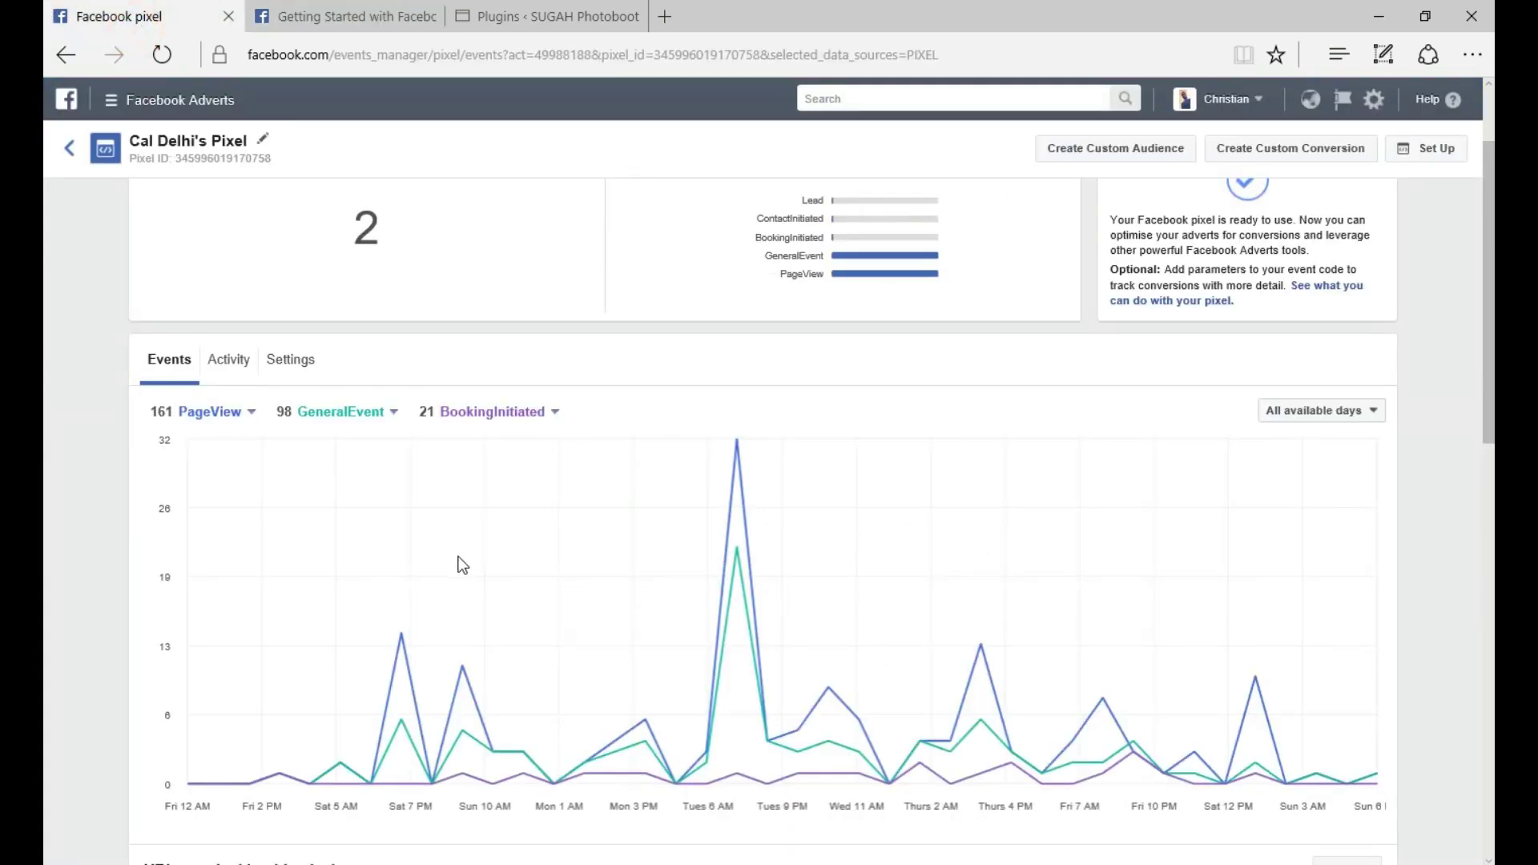
mouse_move(401, 615)
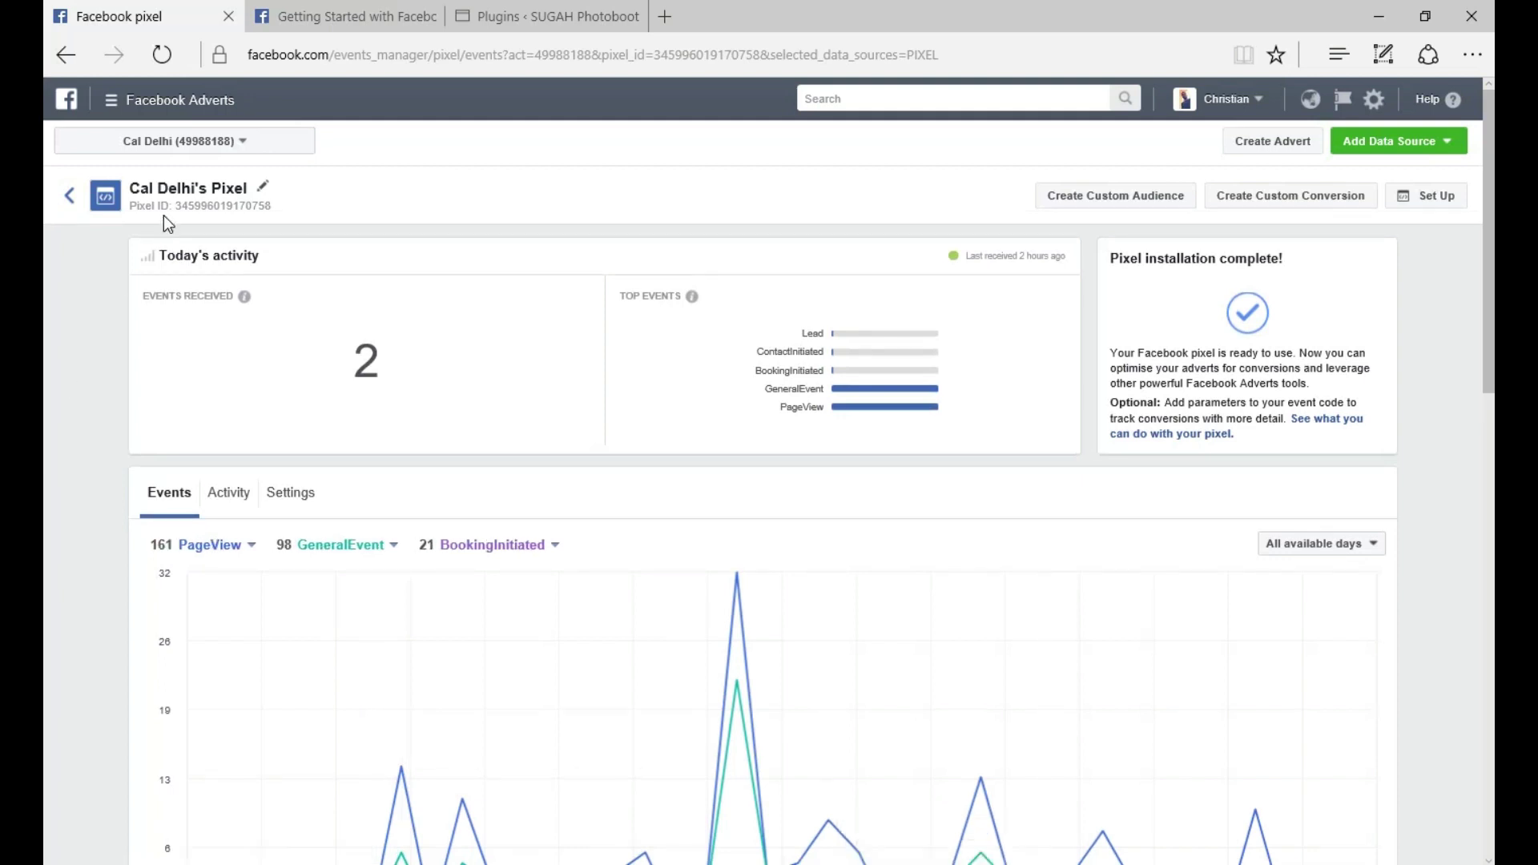
left_click(290, 206)
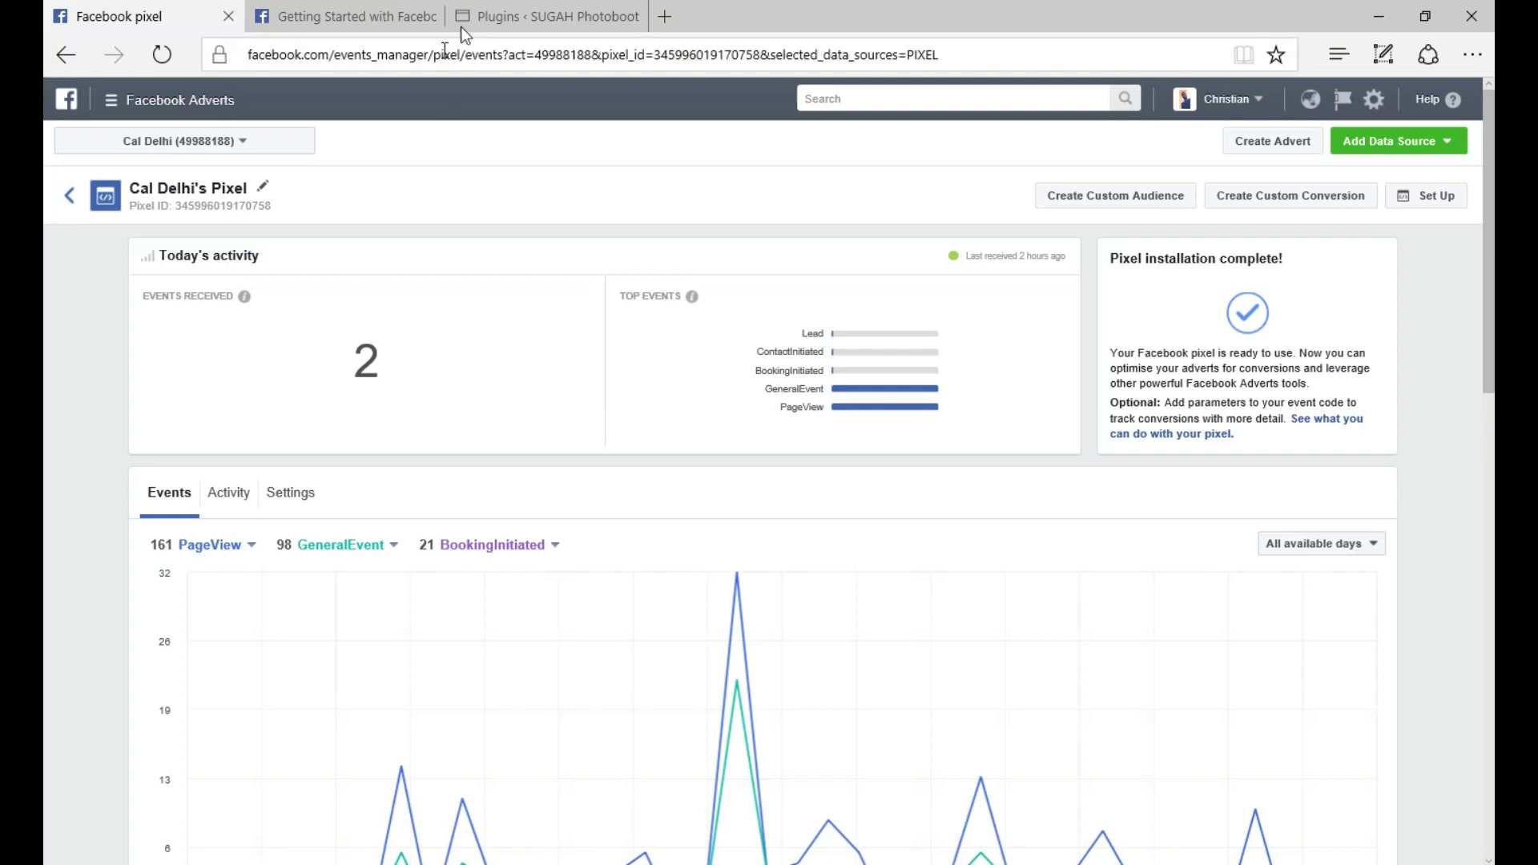
left_click(327, 24)
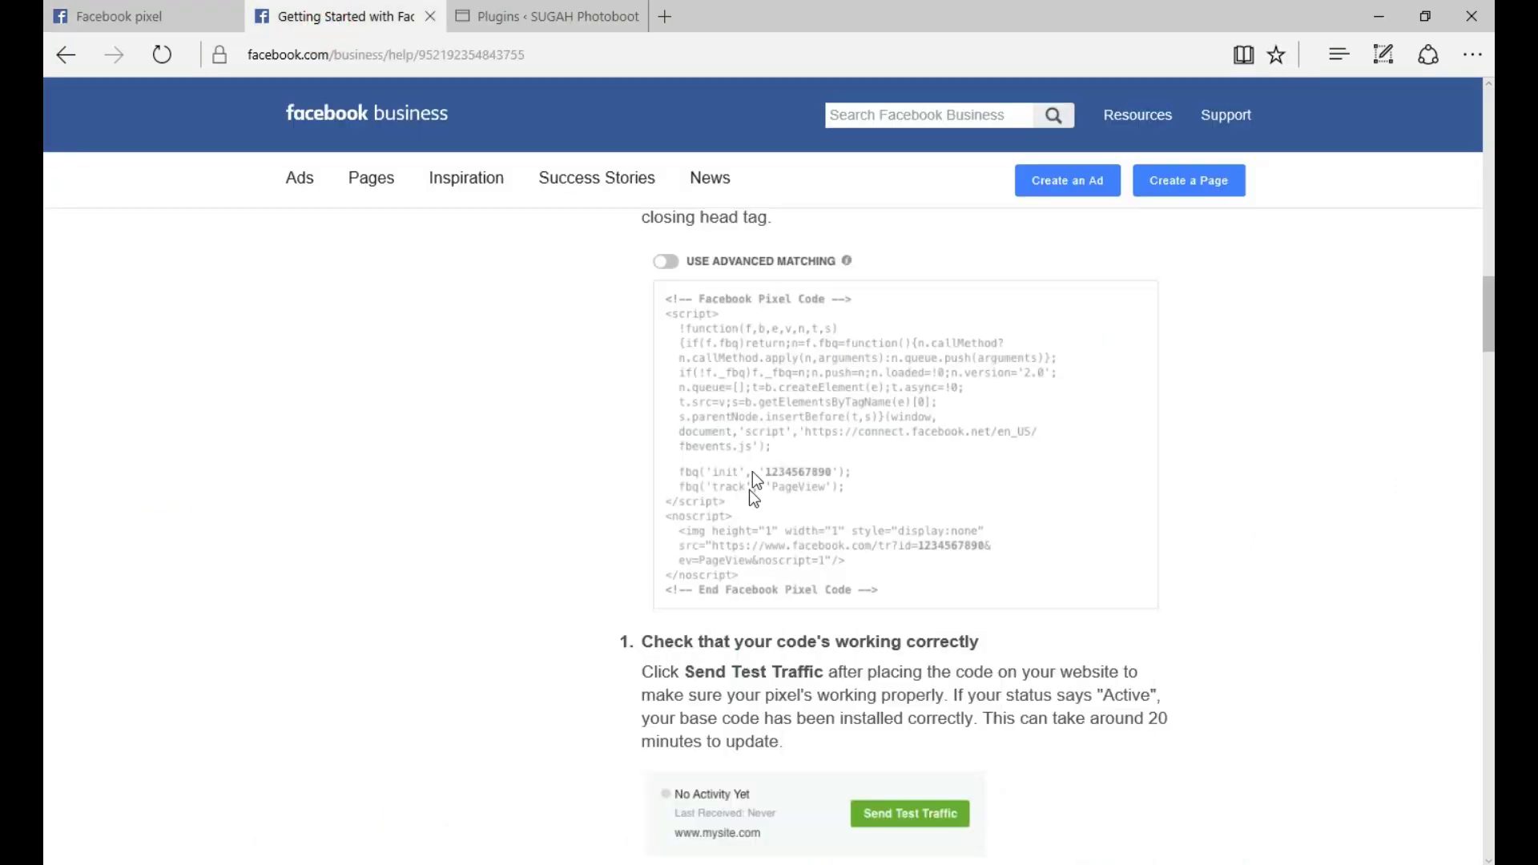
Switch to the WordPress site's plugins page and search the new plugins for "facebook pixel".
left_click(559, 12)
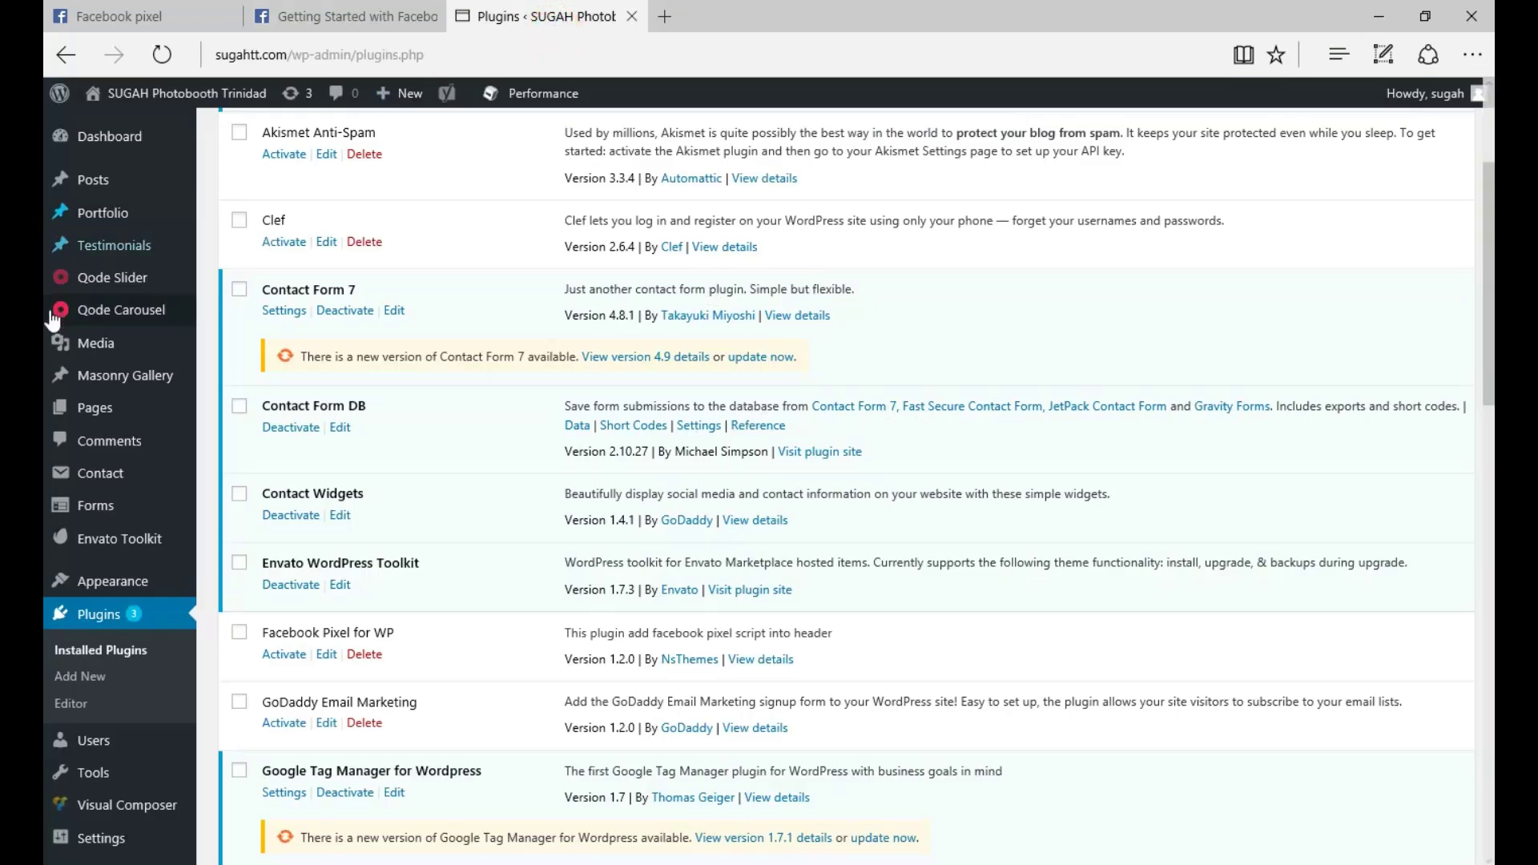
left_click(112, 629)
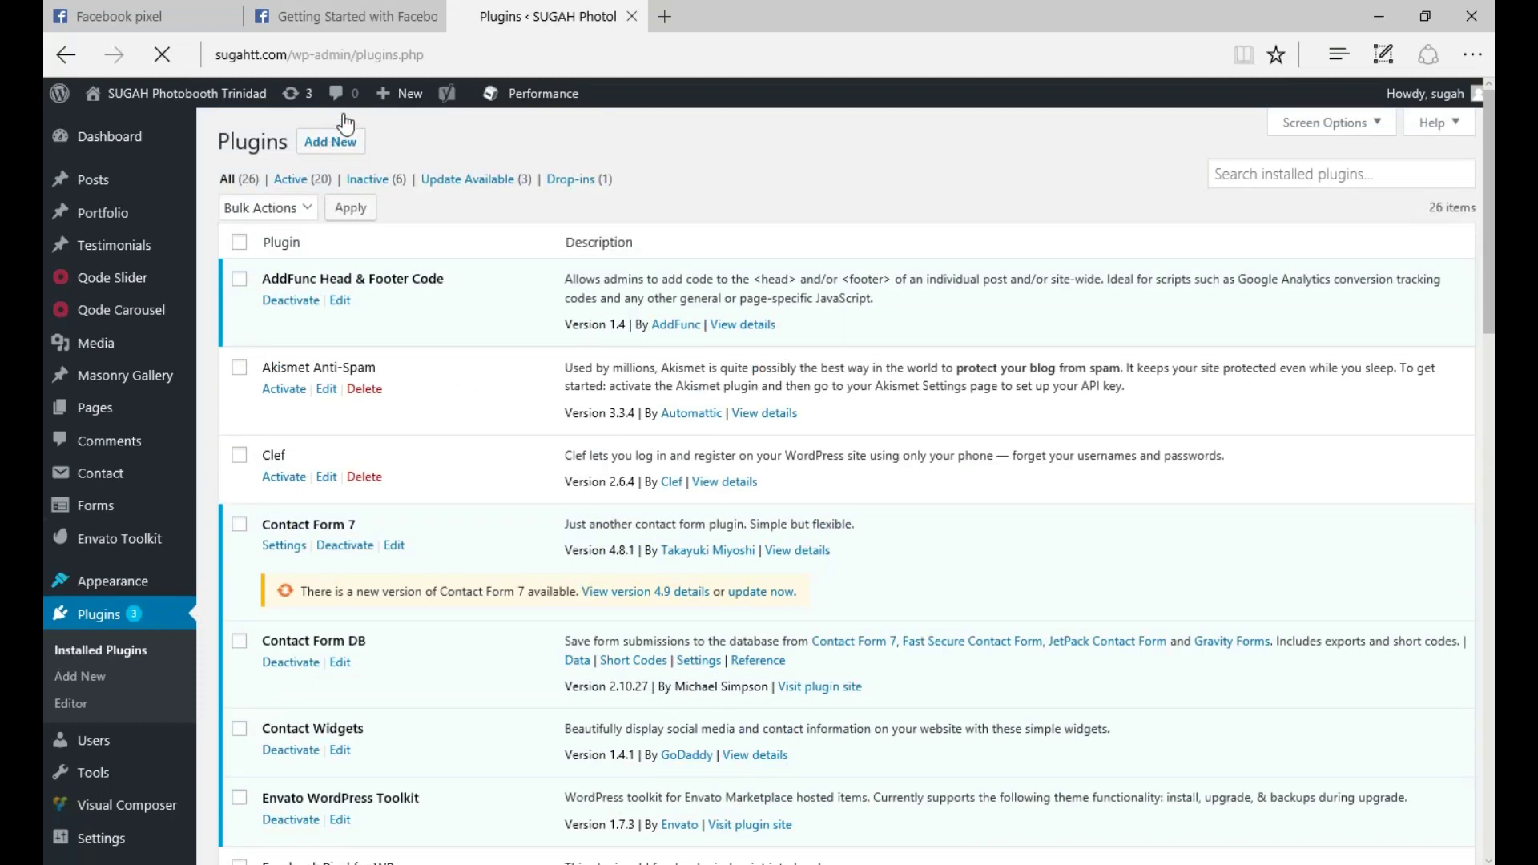
left_click(318, 144)
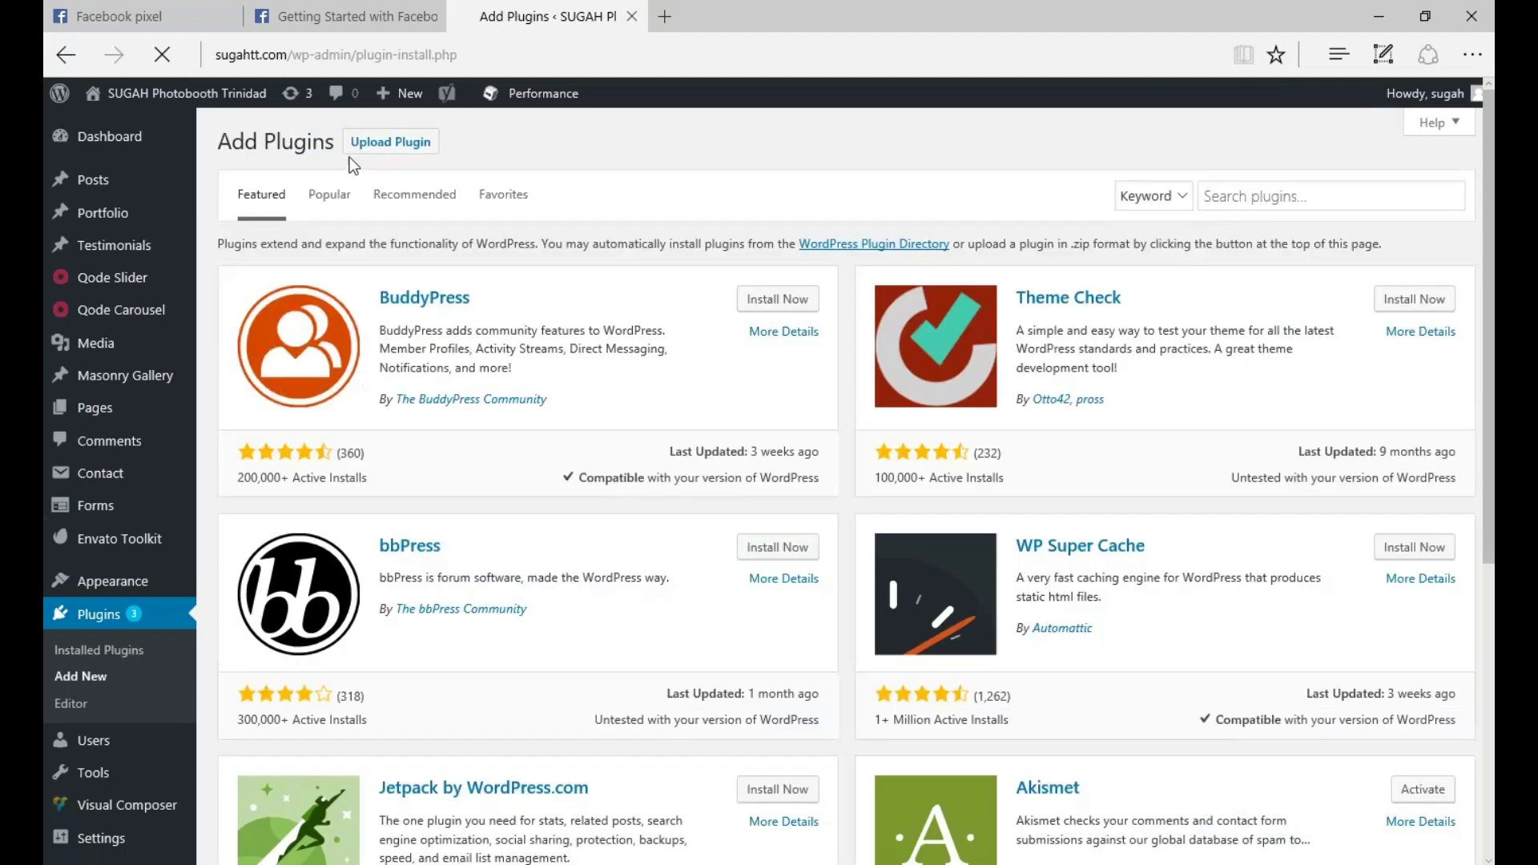
left_click(1282, 200)
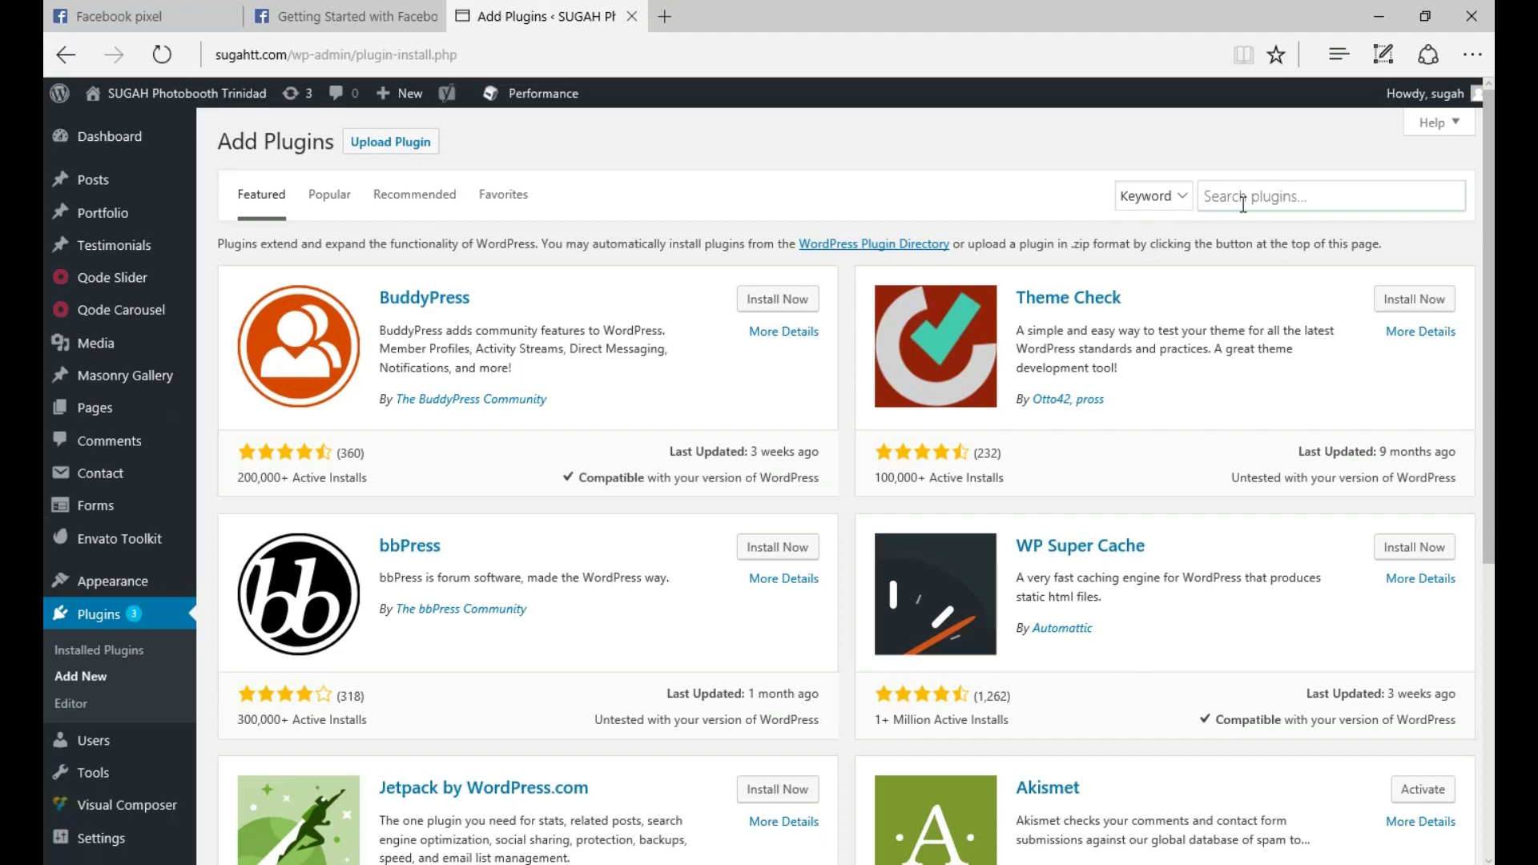
type("facebook pix")
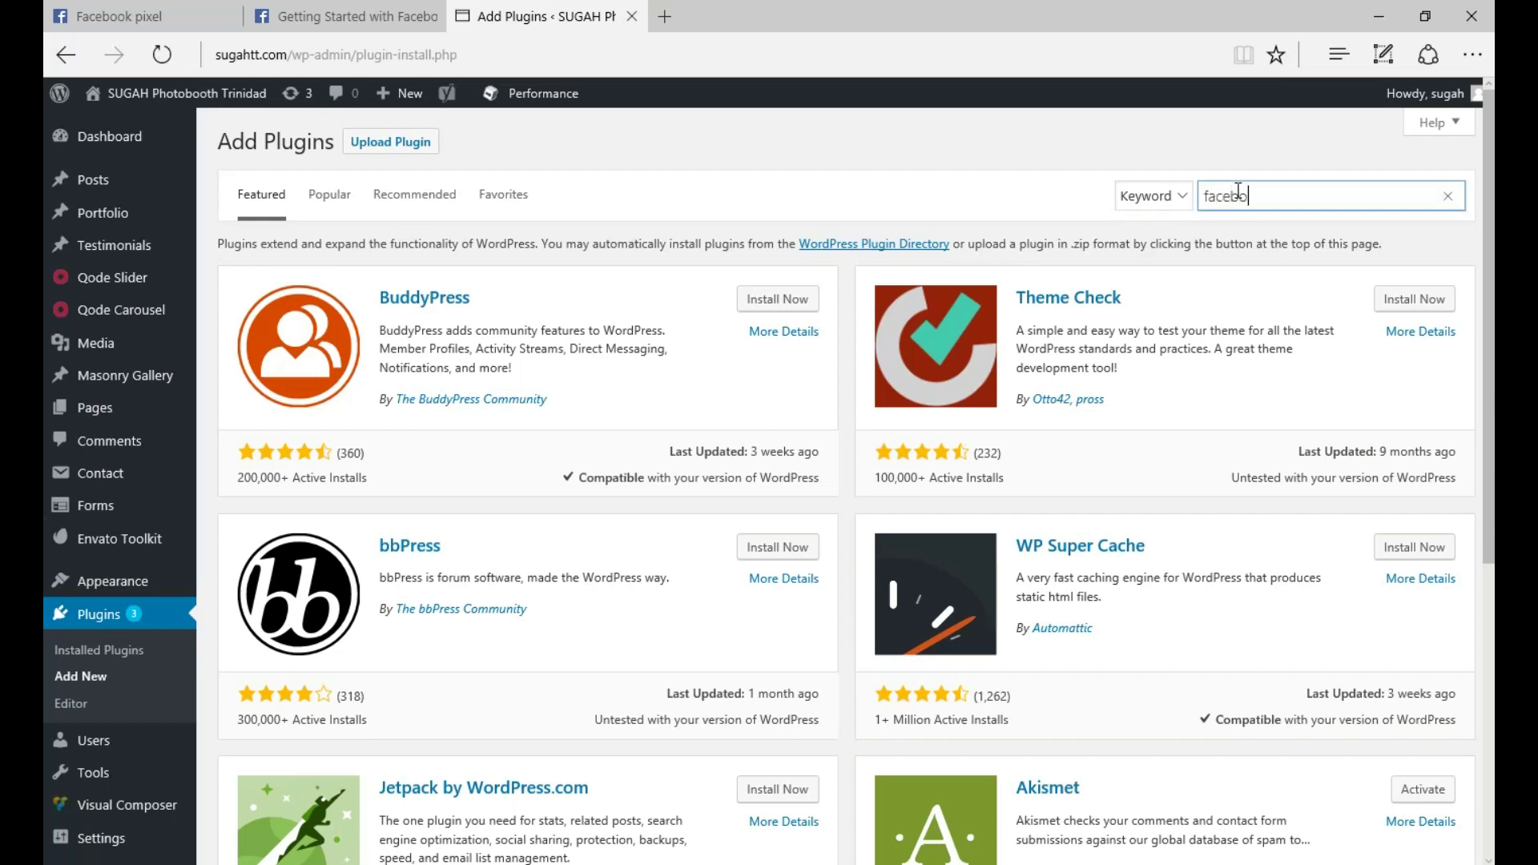
type("el")
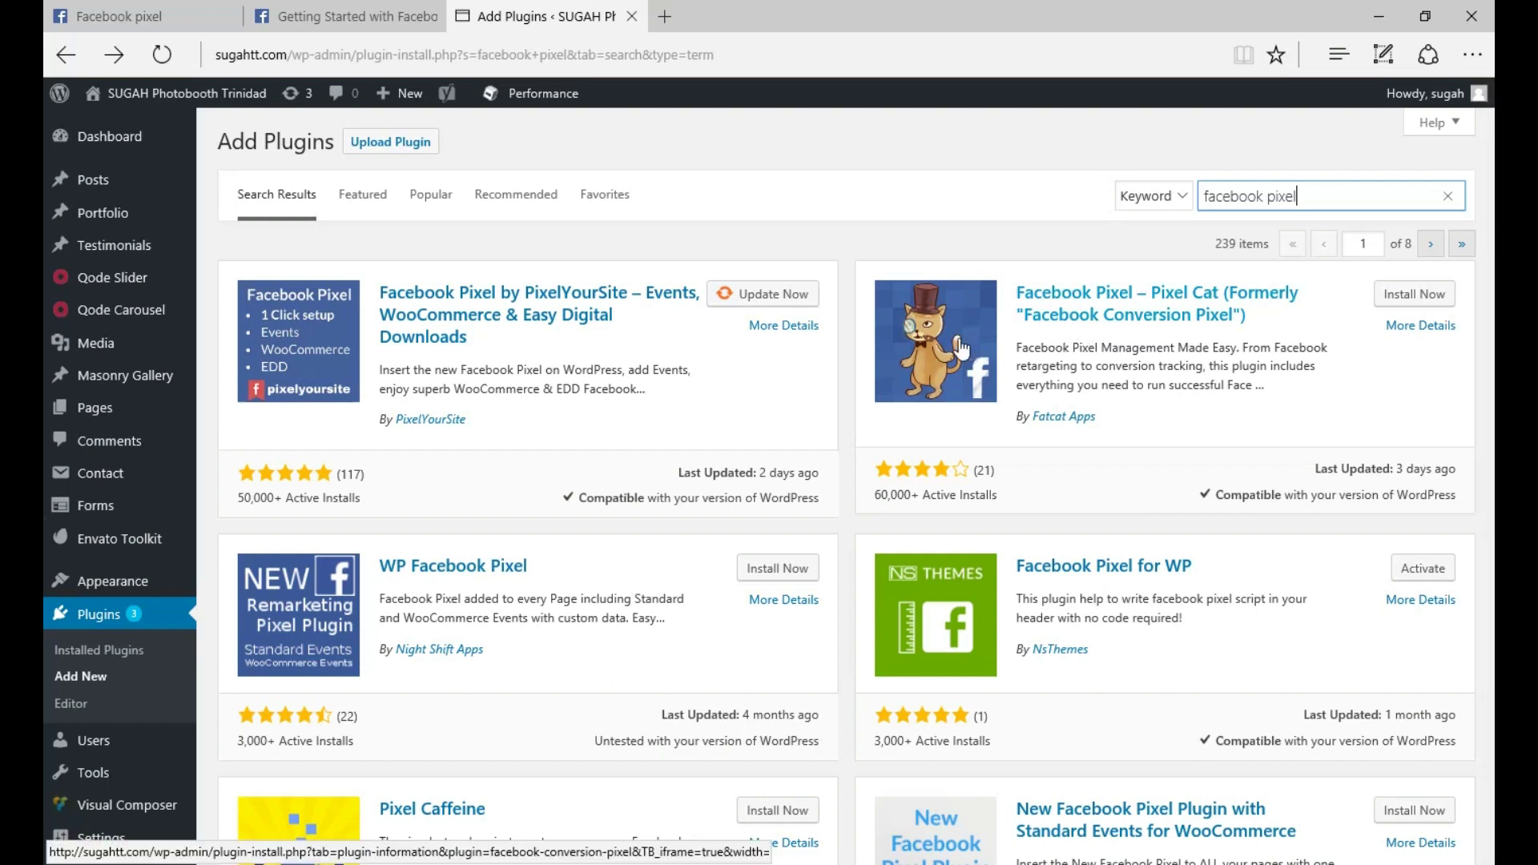
Return to the help article and read the sections on checking the pixel code and setting up website events to track.
left_click(344, 16)
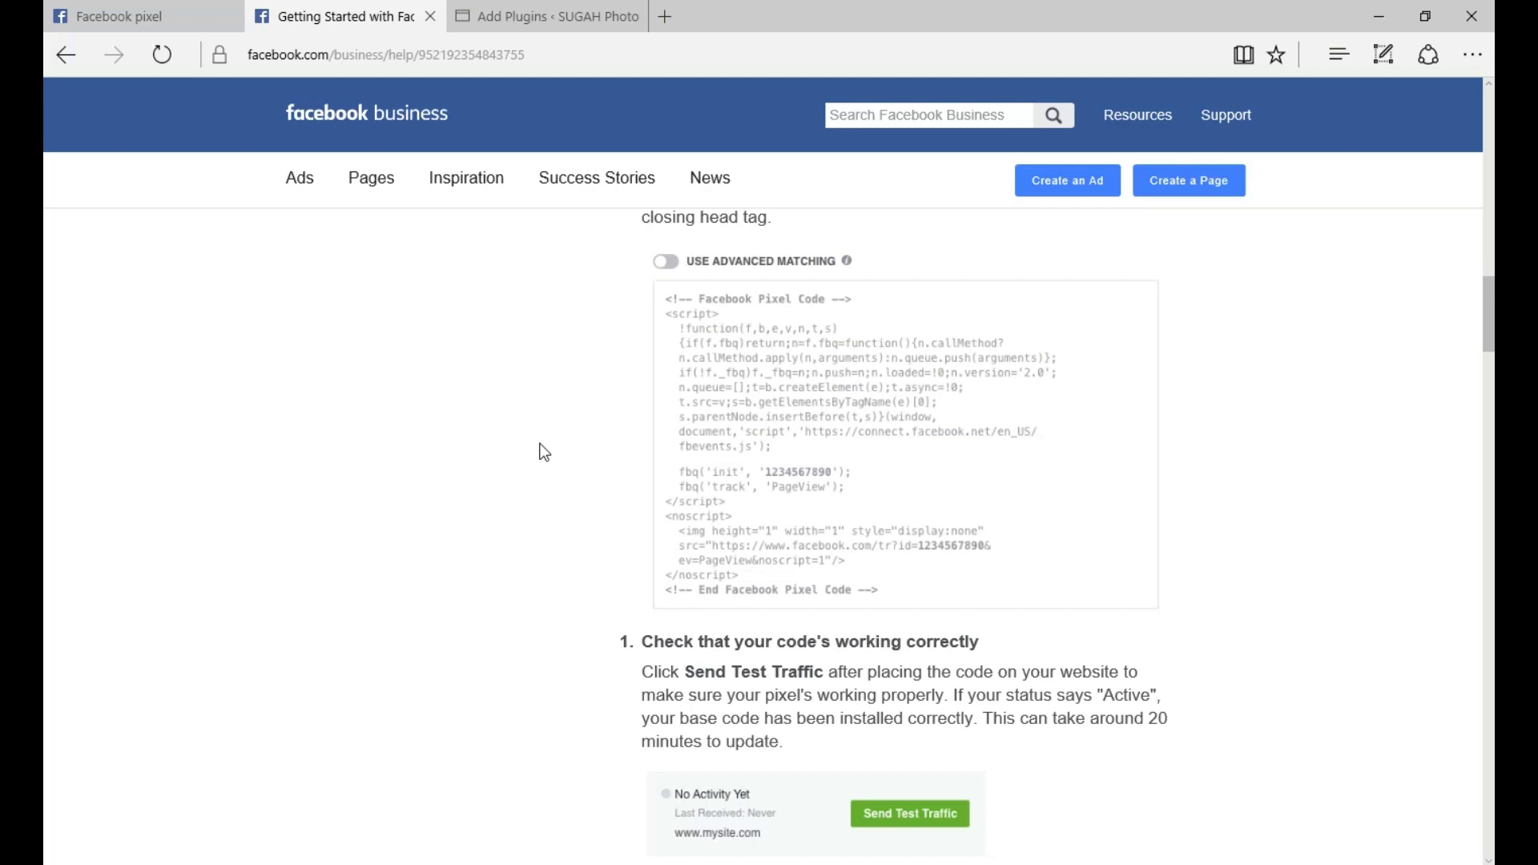
scroll(544, 453, "down", 10)
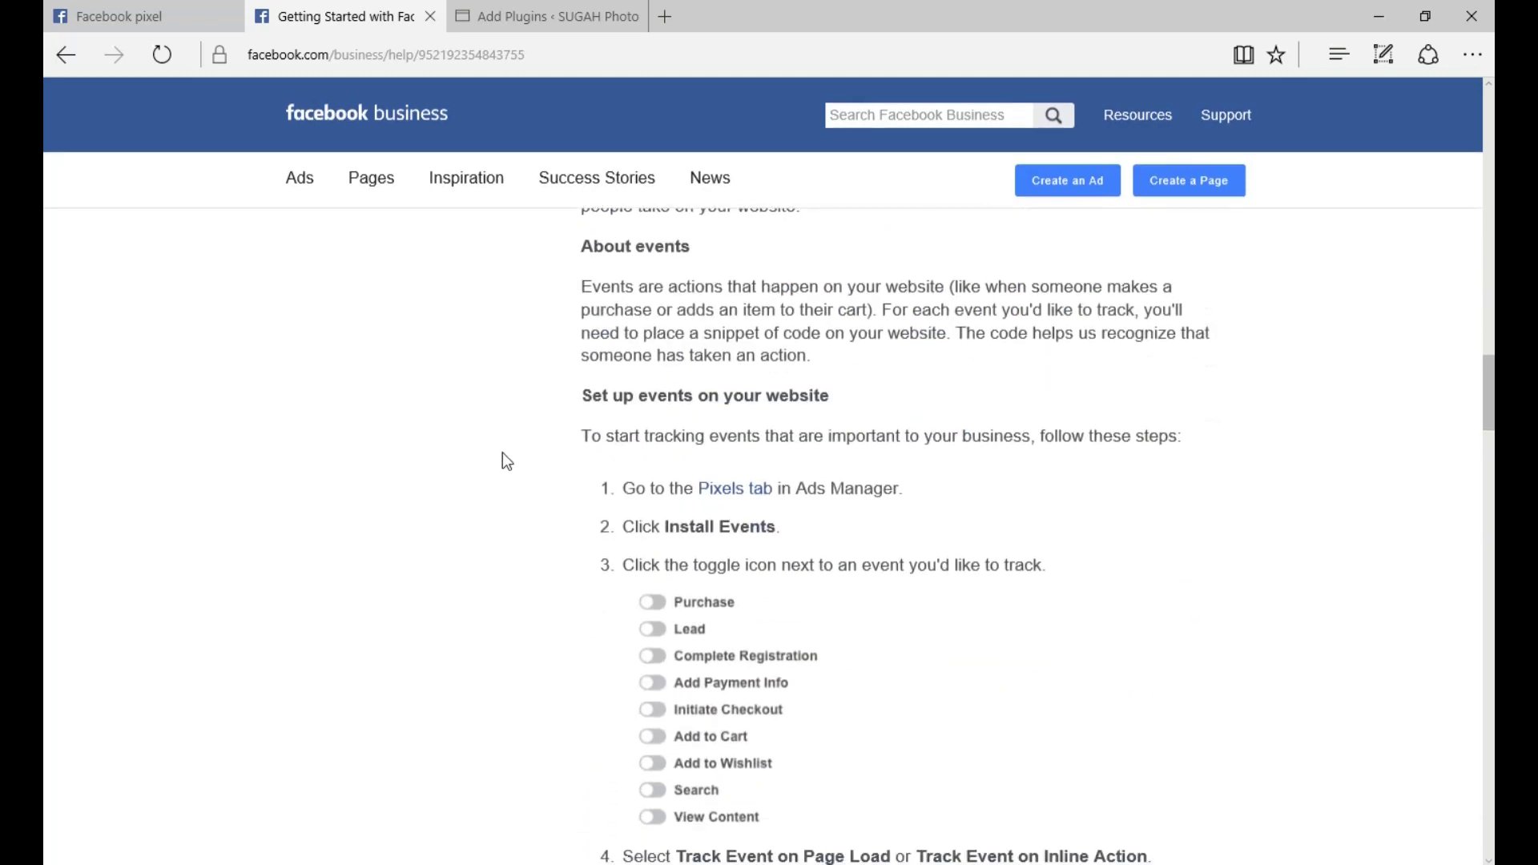
scroll(488, 464, "up", 12)
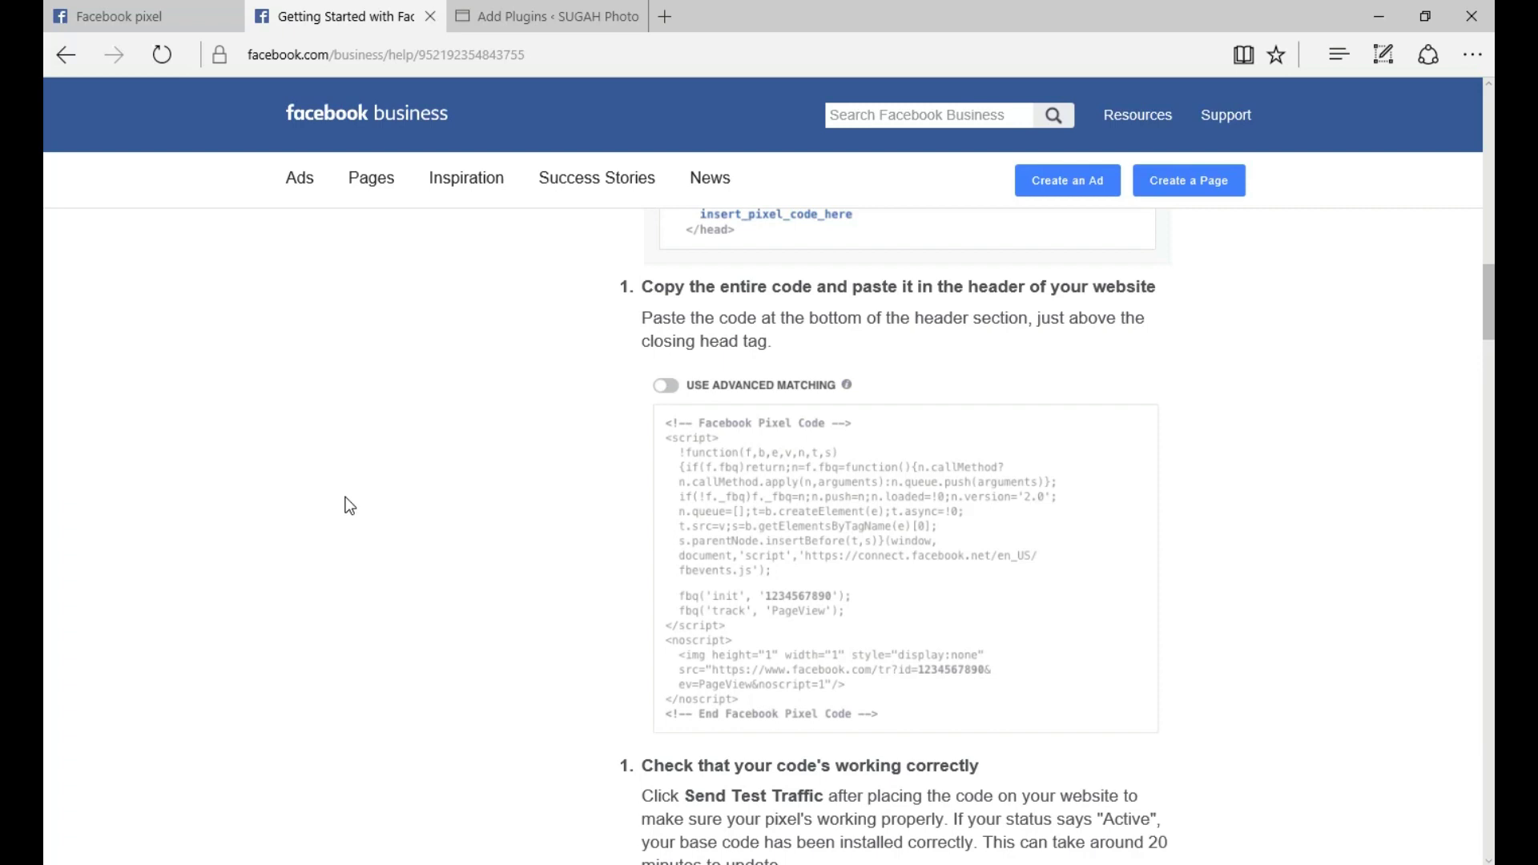
scroll(334, 473, "down", 5)
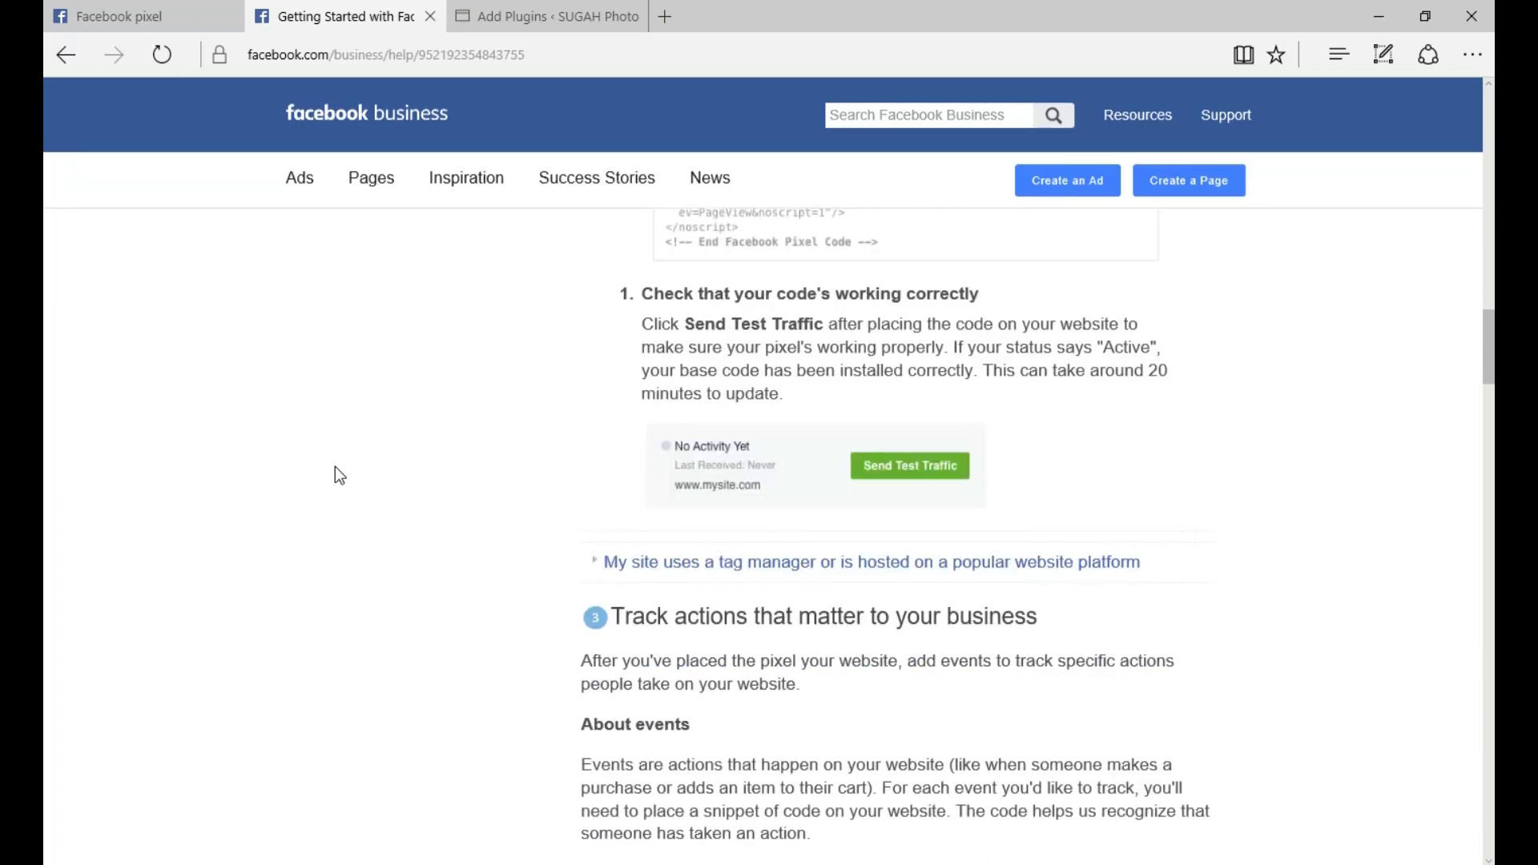
scroll(340, 472, "up", 3)
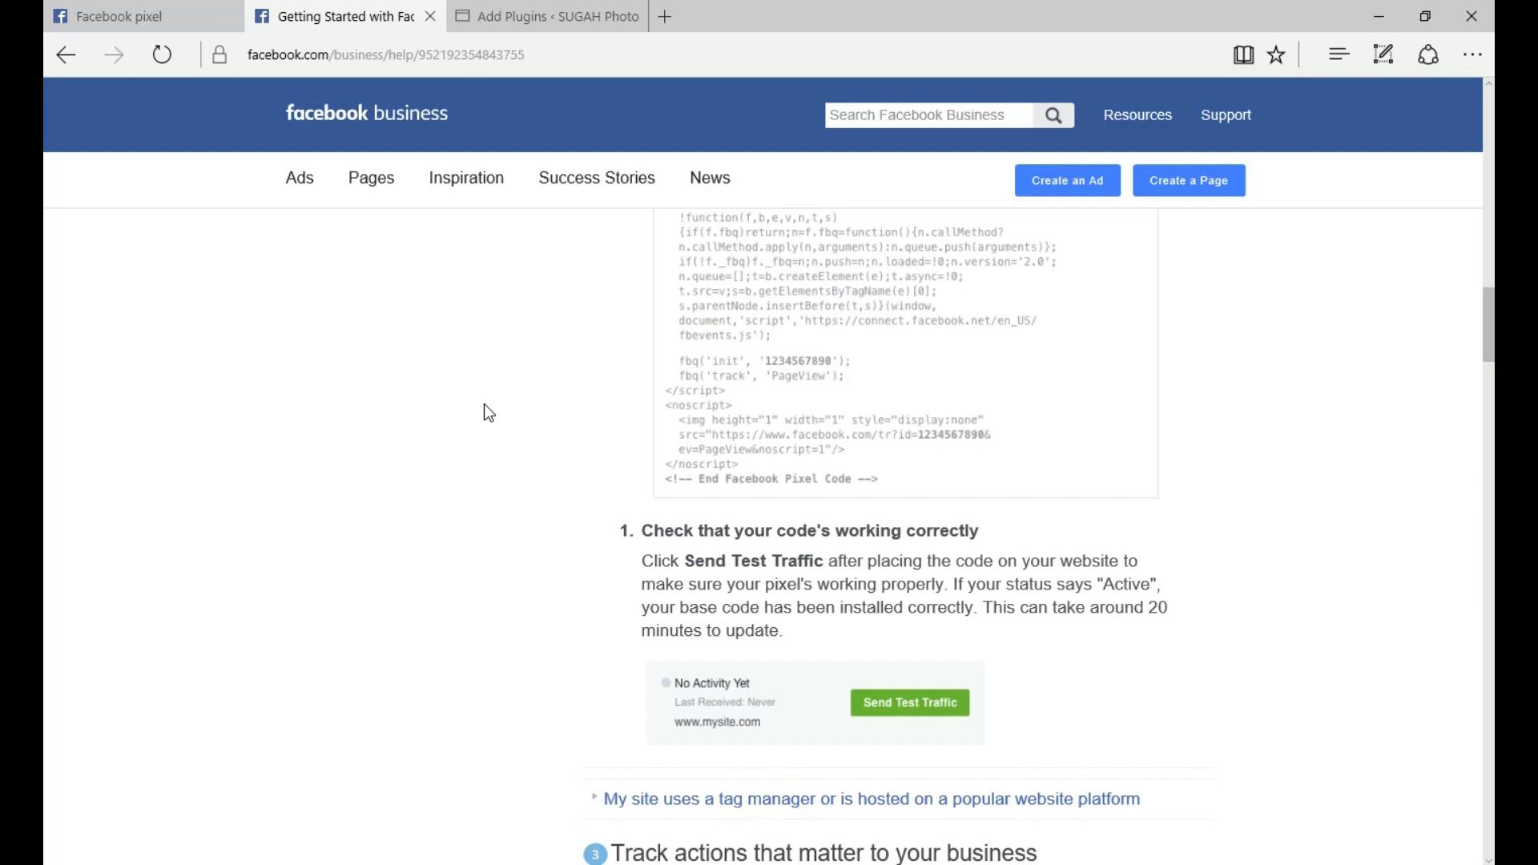
scroll(488, 413, "down", 10)
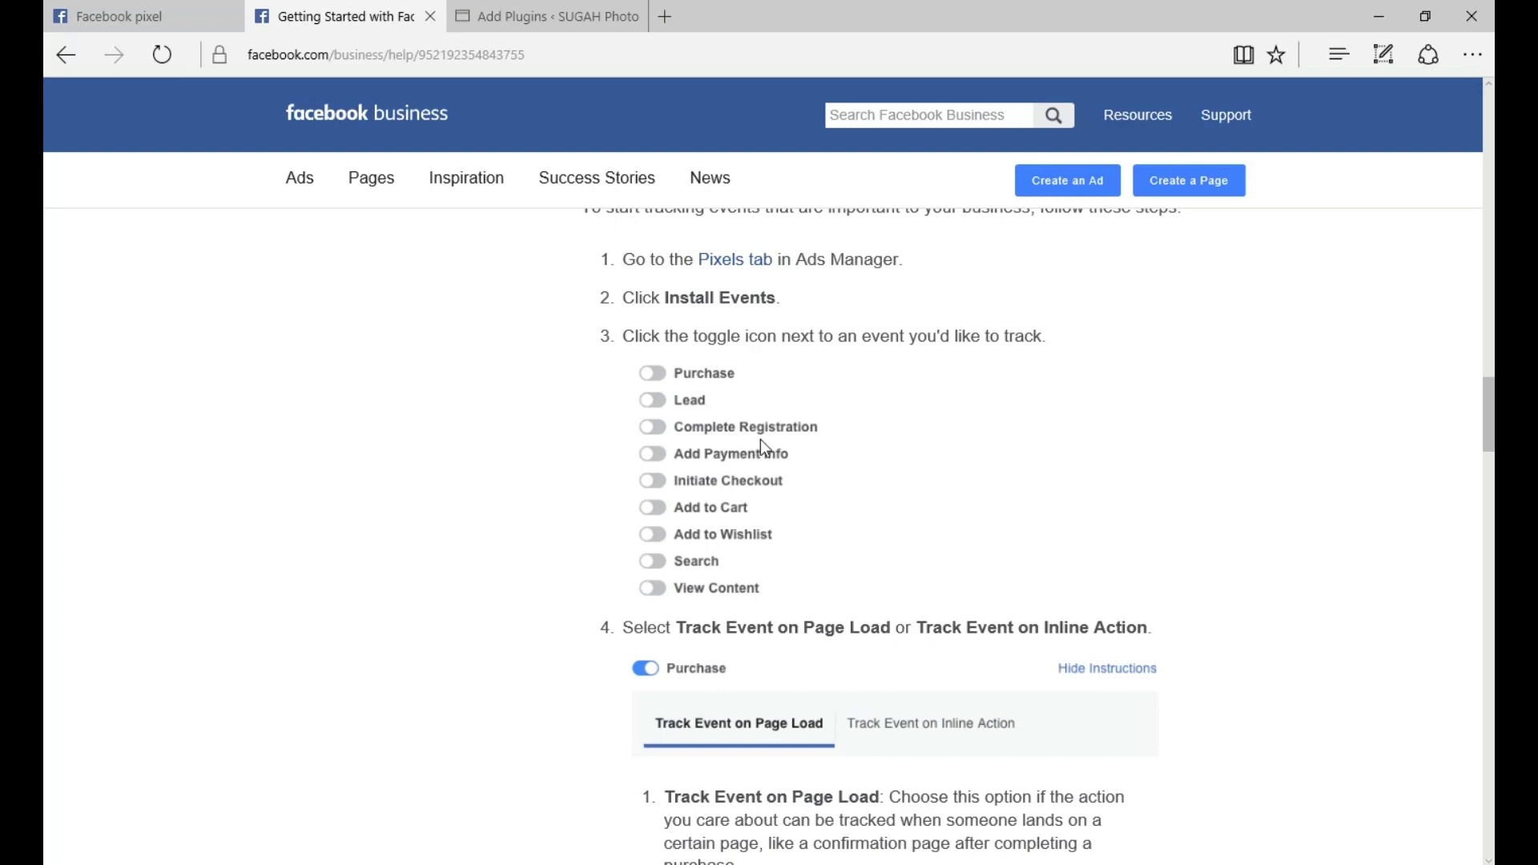
scroll(773, 522, "down", 1)
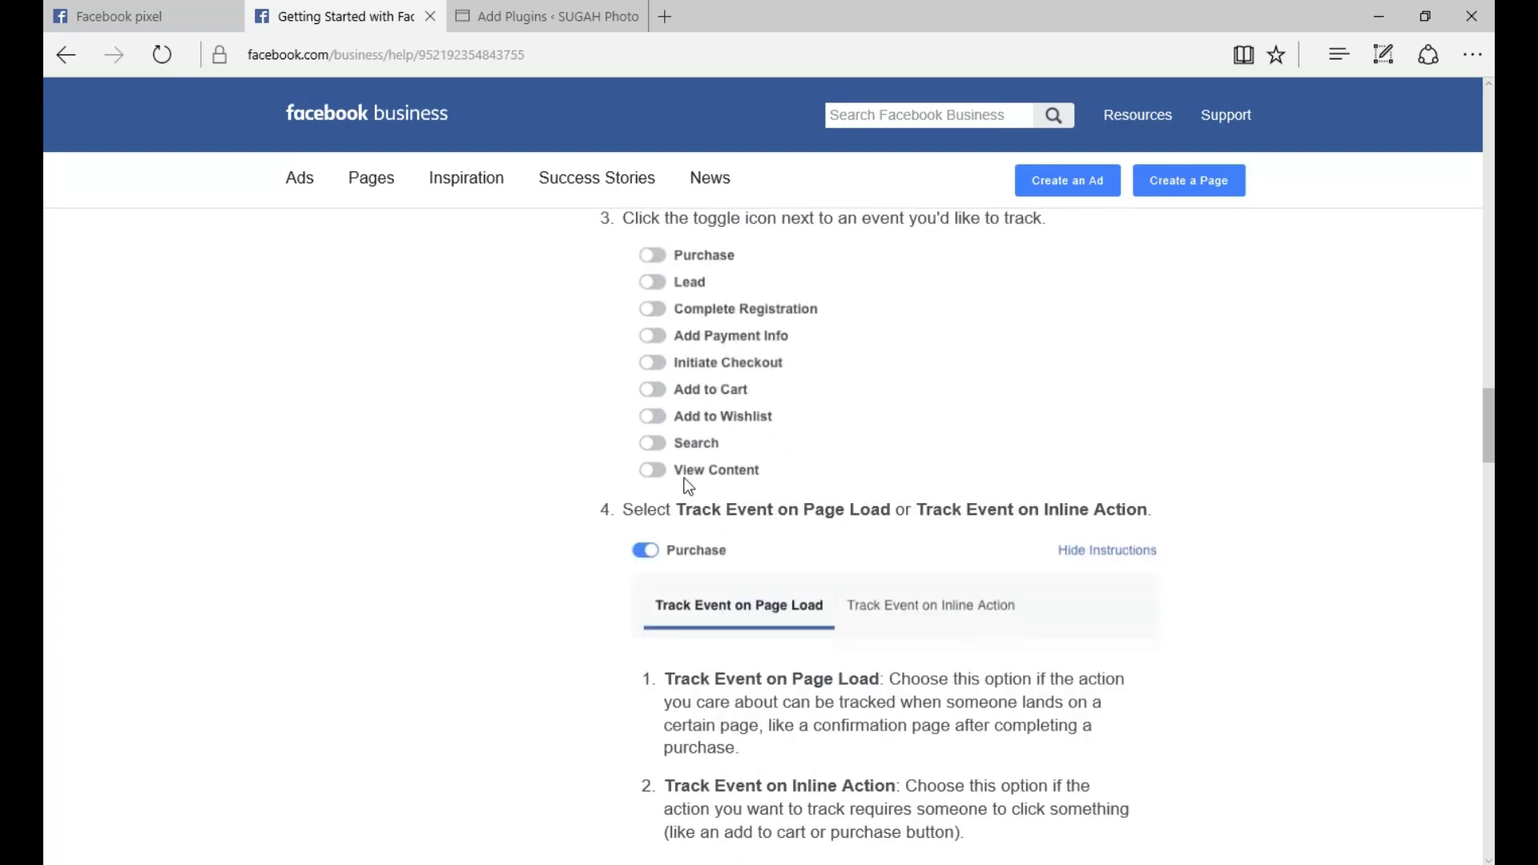
scroll(695, 357, "down", 1)
scroll(694, 364, "up", 2)
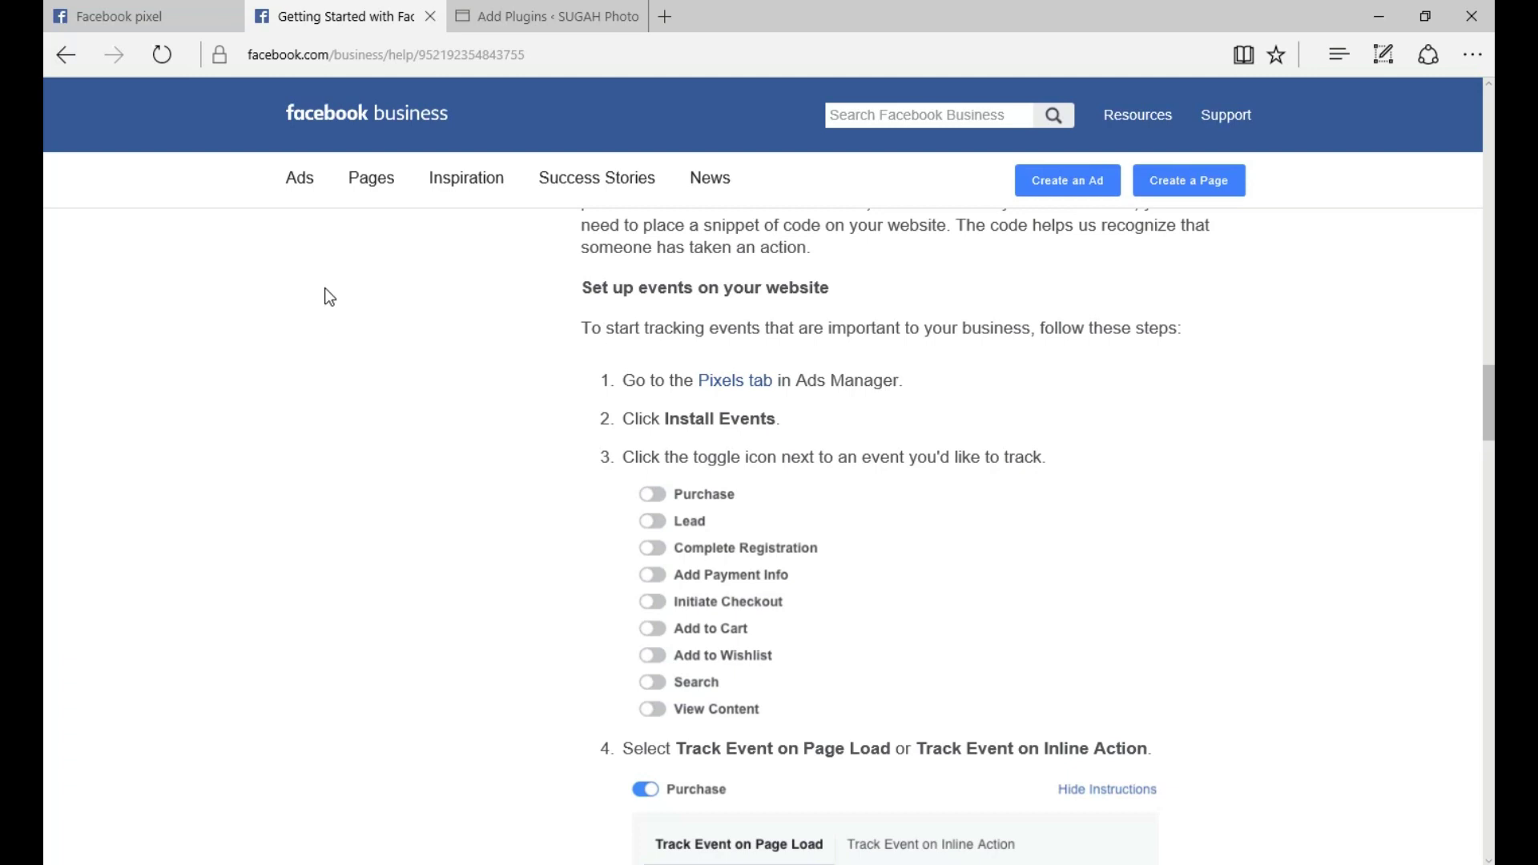
Browse the Facebook pixel plugin results in WordPress and open the PixelYourSite plugin's settings page.
left_click(548, 16)
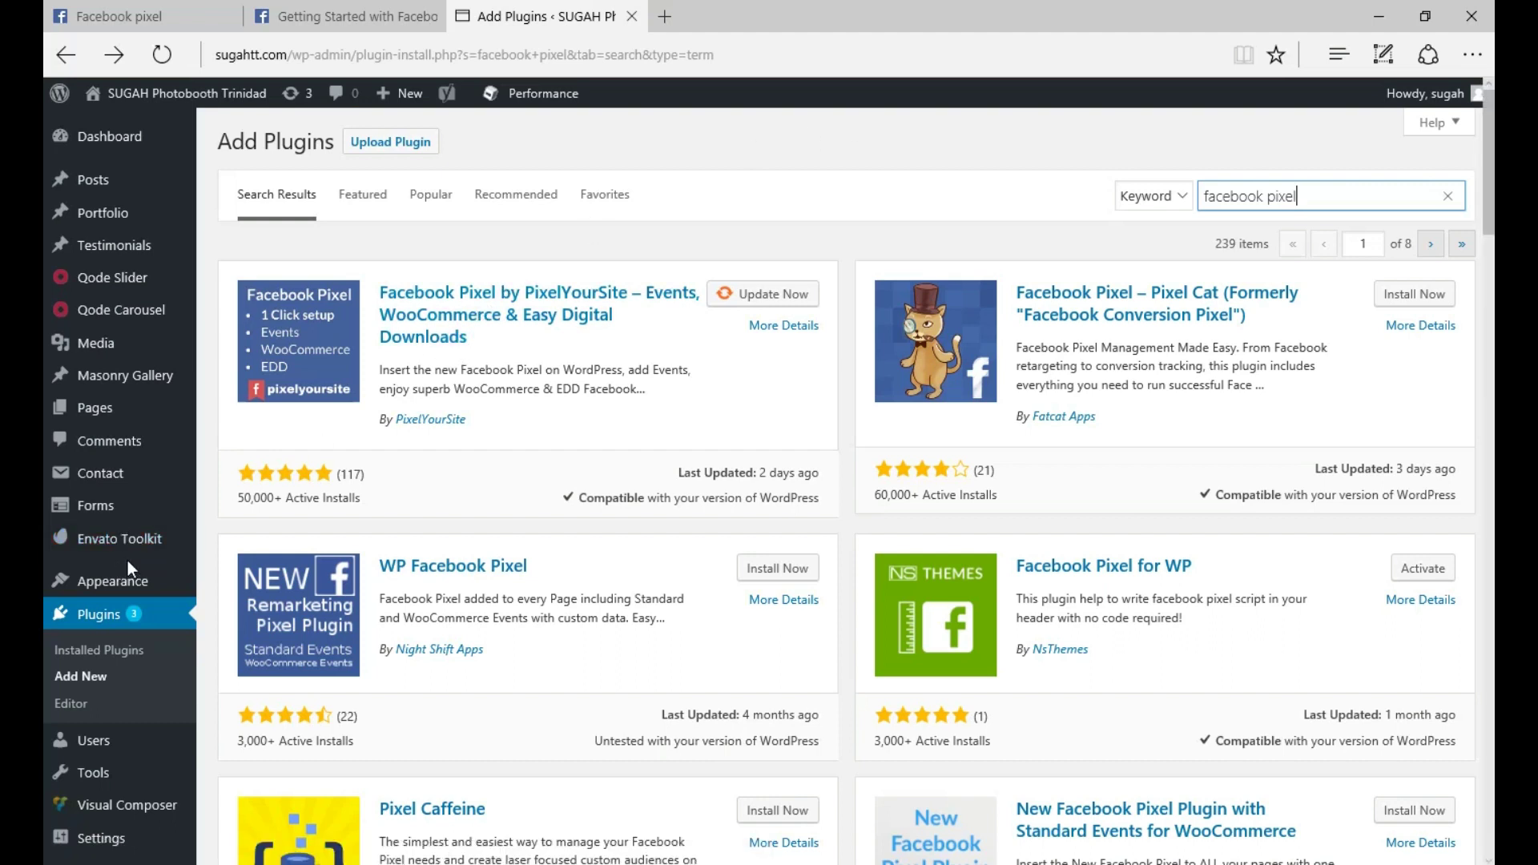
scroll(127, 560, "down", 5)
scroll(498, 521, "down", 2)
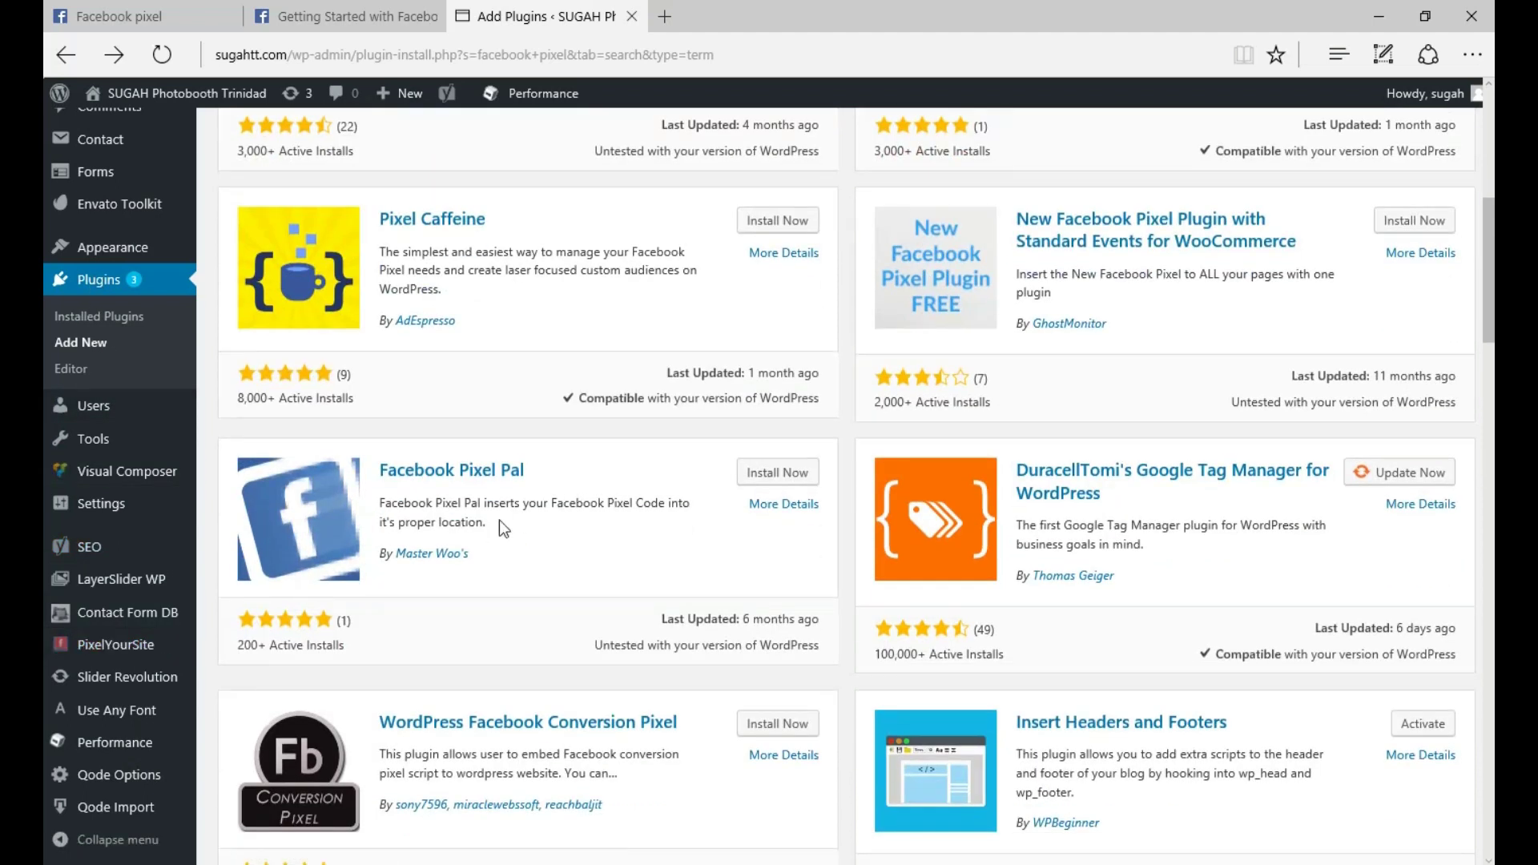
scroll(829, 556, "up", 10)
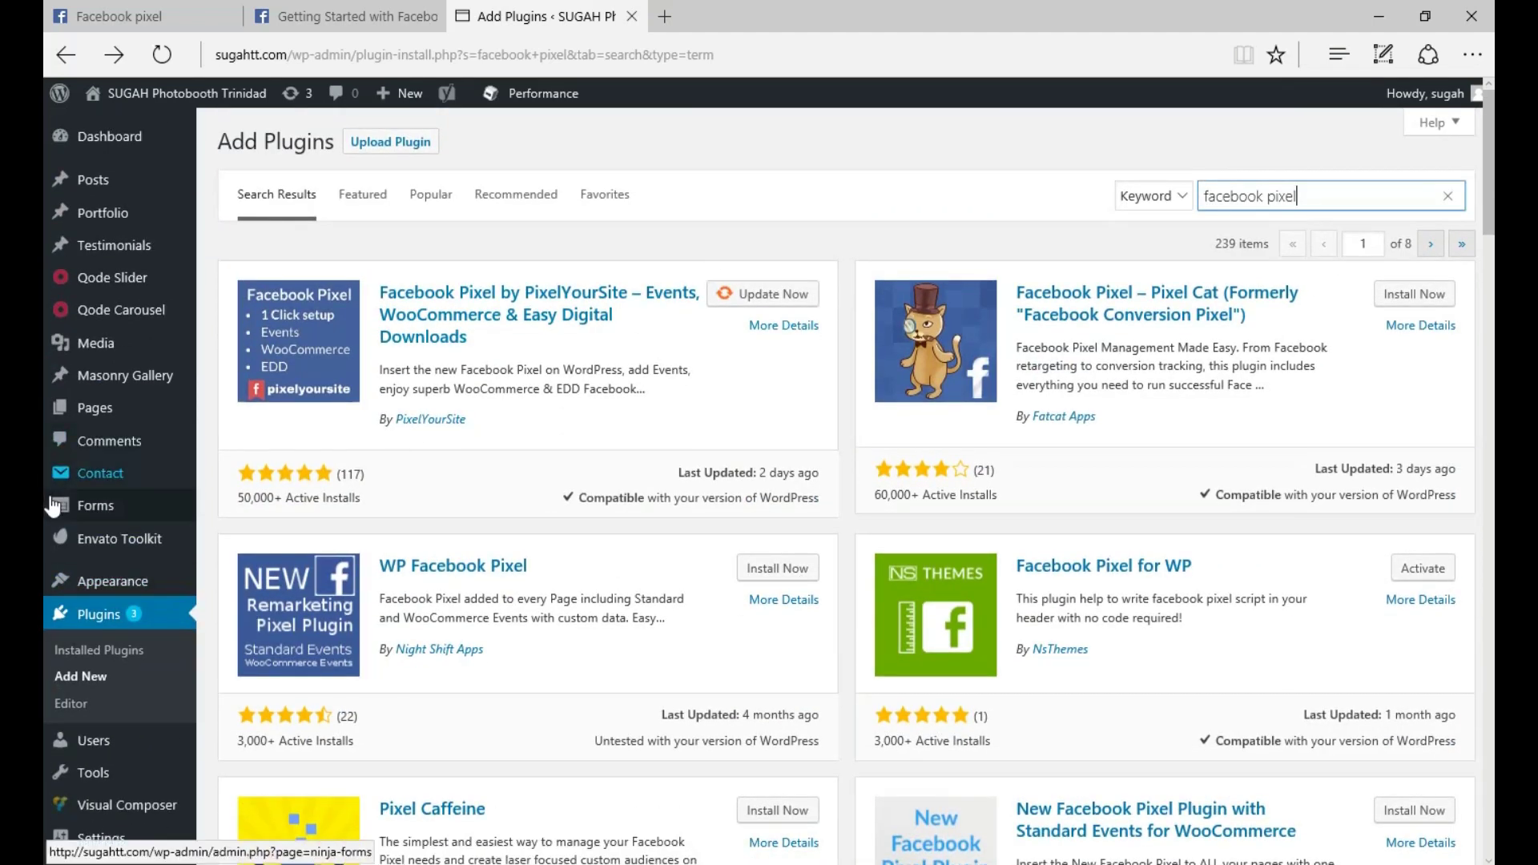
scroll(88, 505, "down", 6)
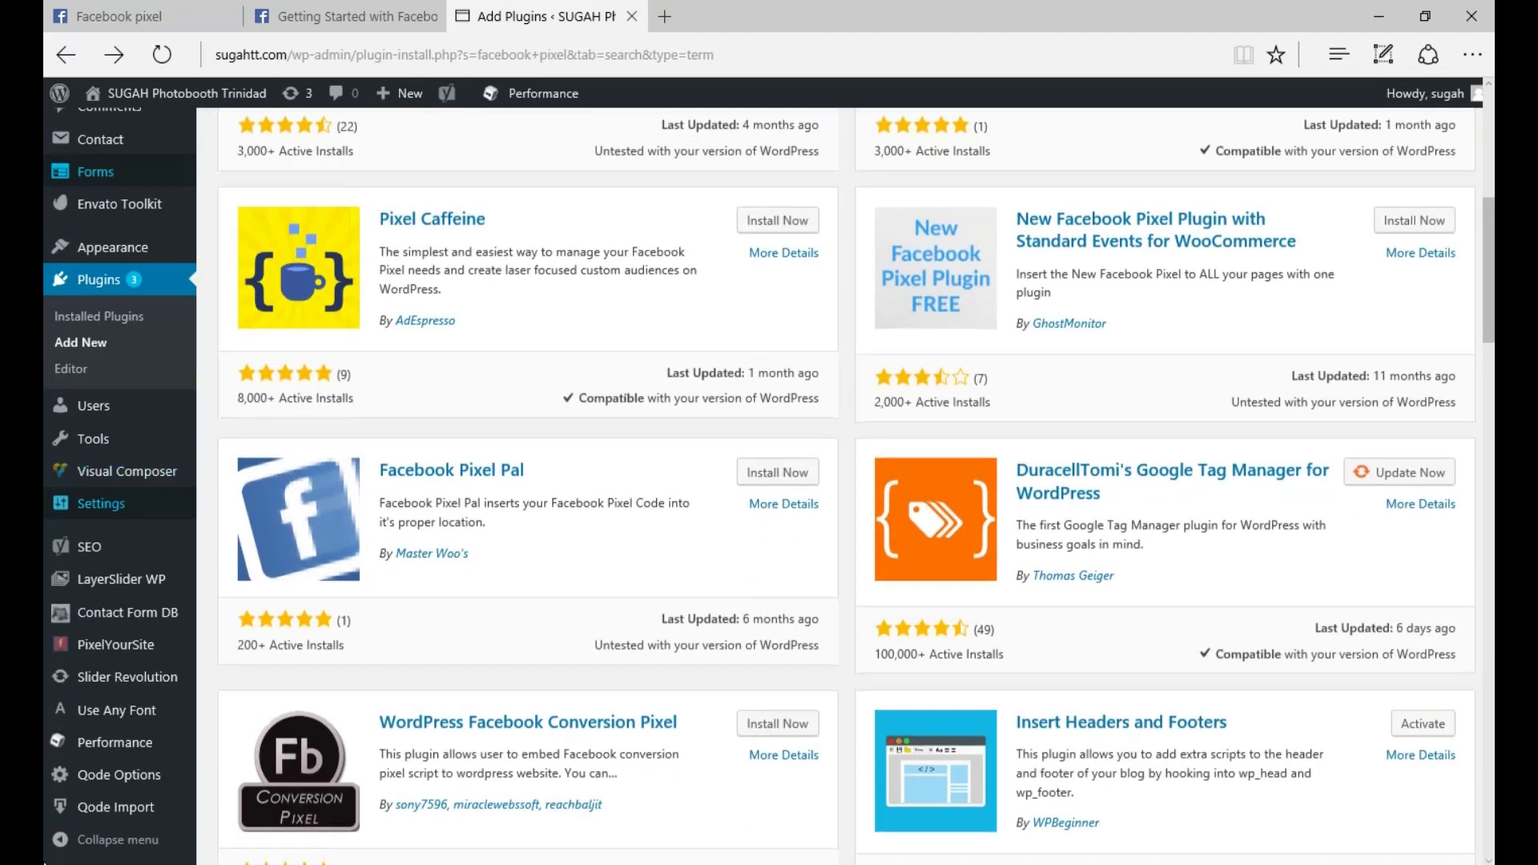
left_click(116, 646)
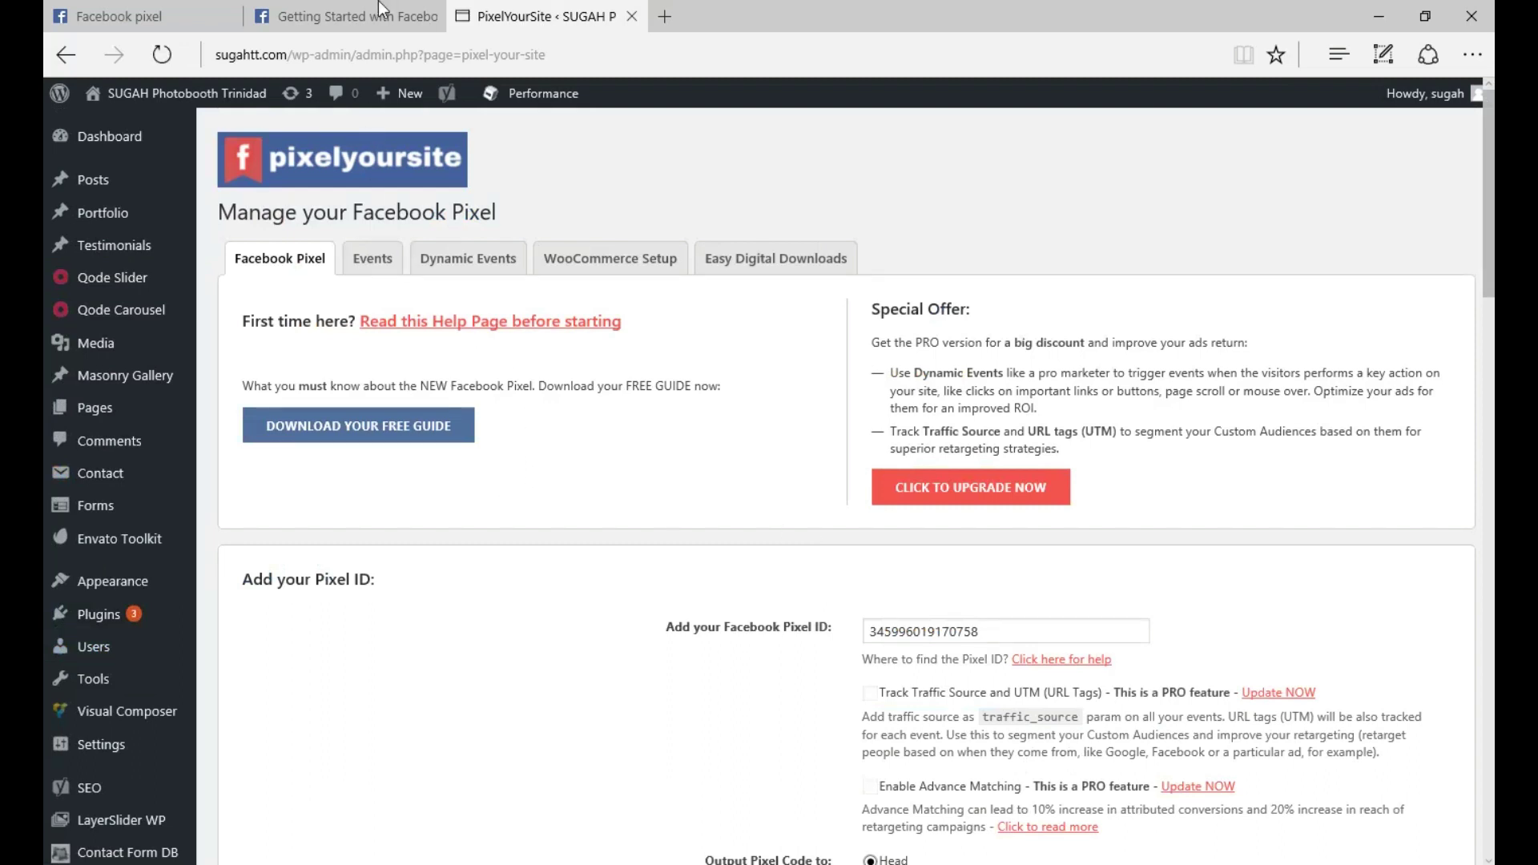
Examine the "Add your Facebook Pixel ID" setting and its value in the PixelYourSite settings.
mouse_move(185, 35)
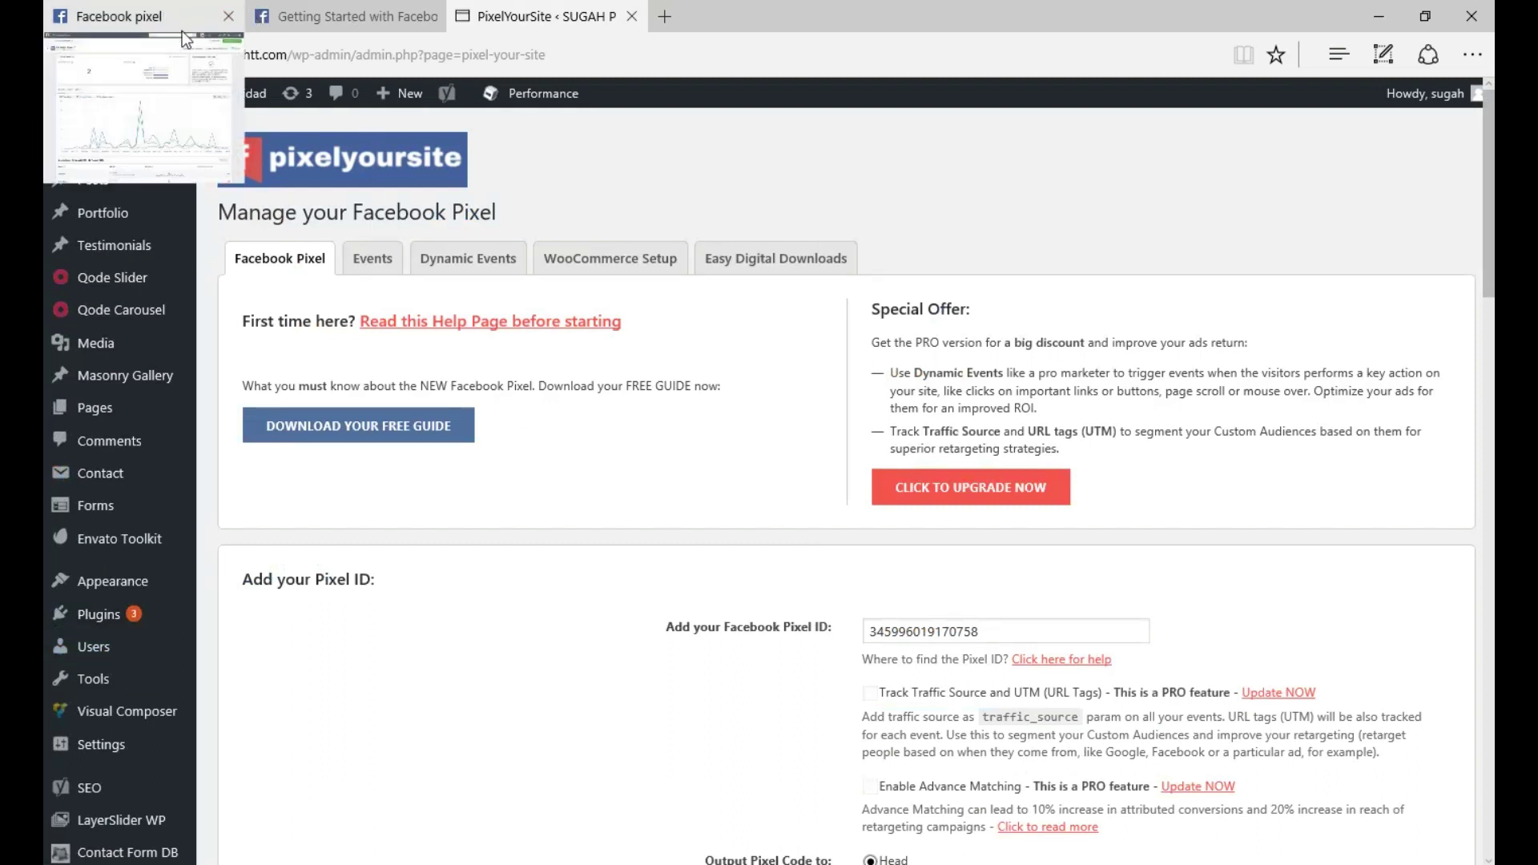
scroll(625, 498, "down", 2)
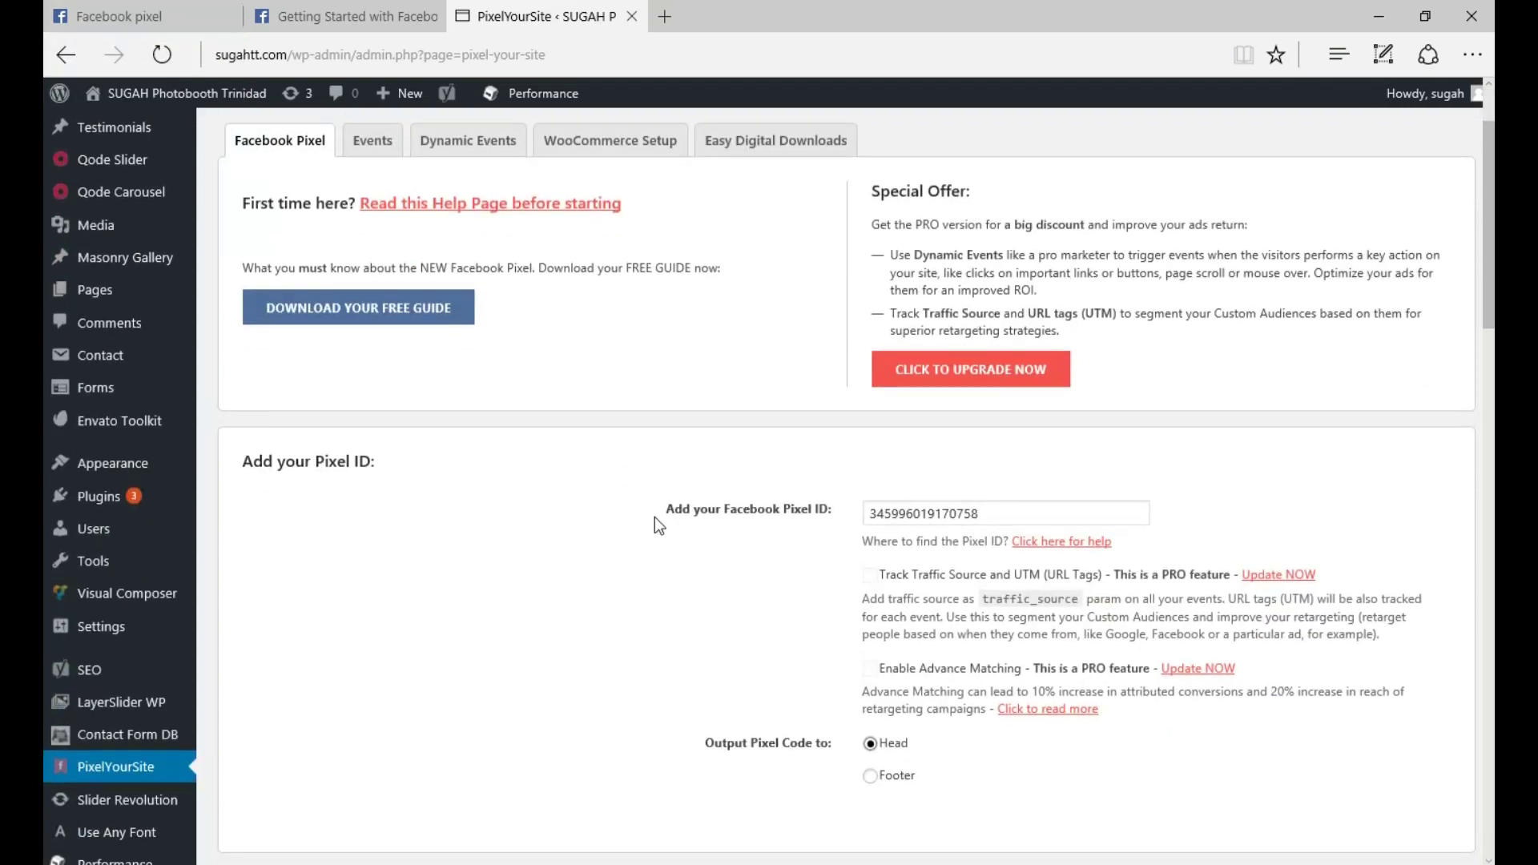
left_click_drag(661, 510, 825, 516)
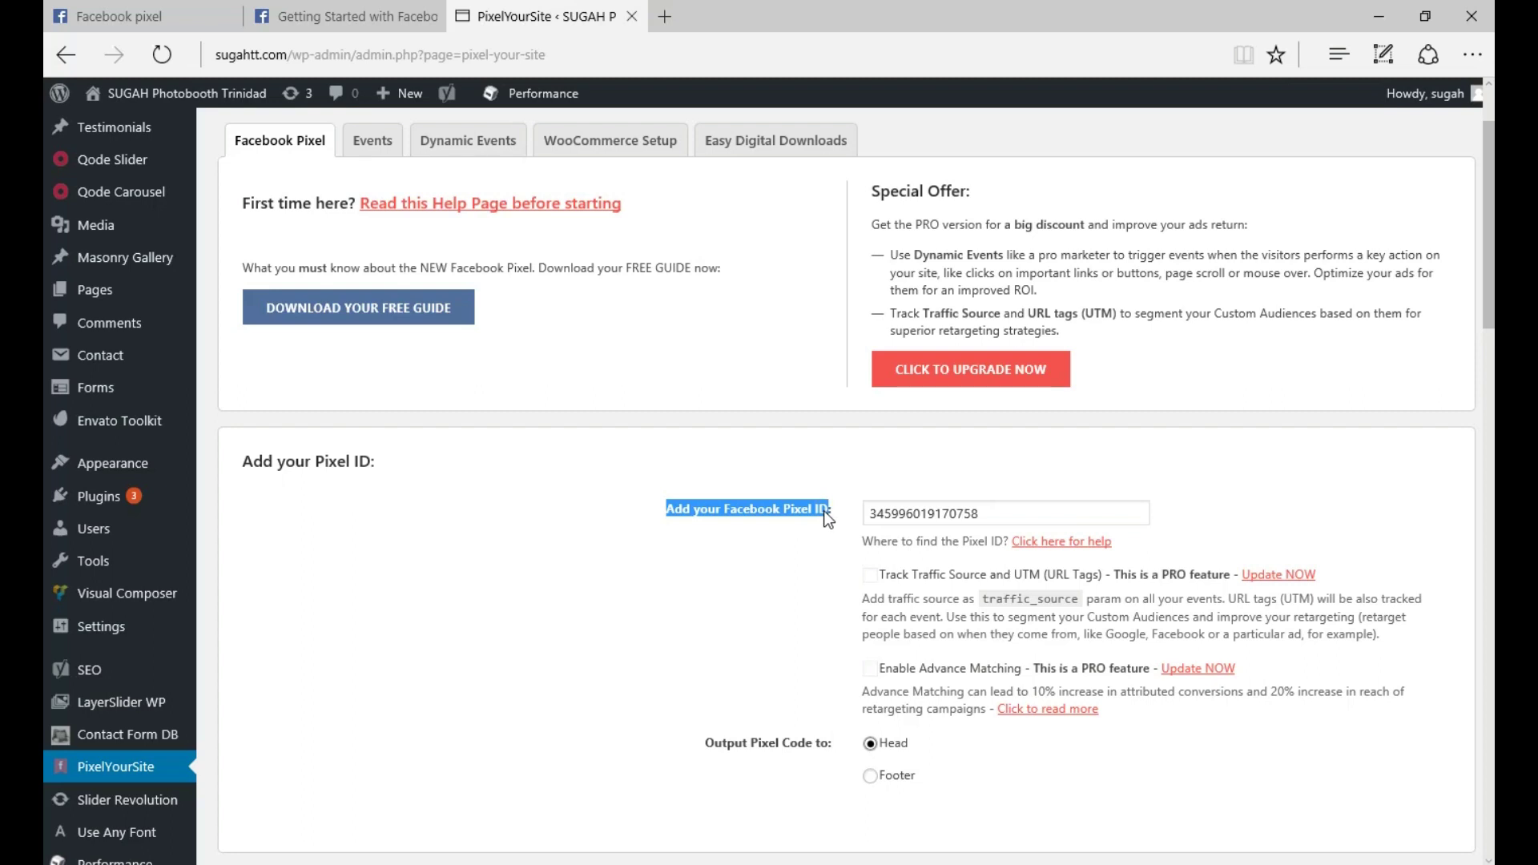
double_click(993, 511)
left_click(797, 553)
Check the pixel ID on the Facebook pixel page and where it belongs in the help article's sample code.
left_click(133, 16)
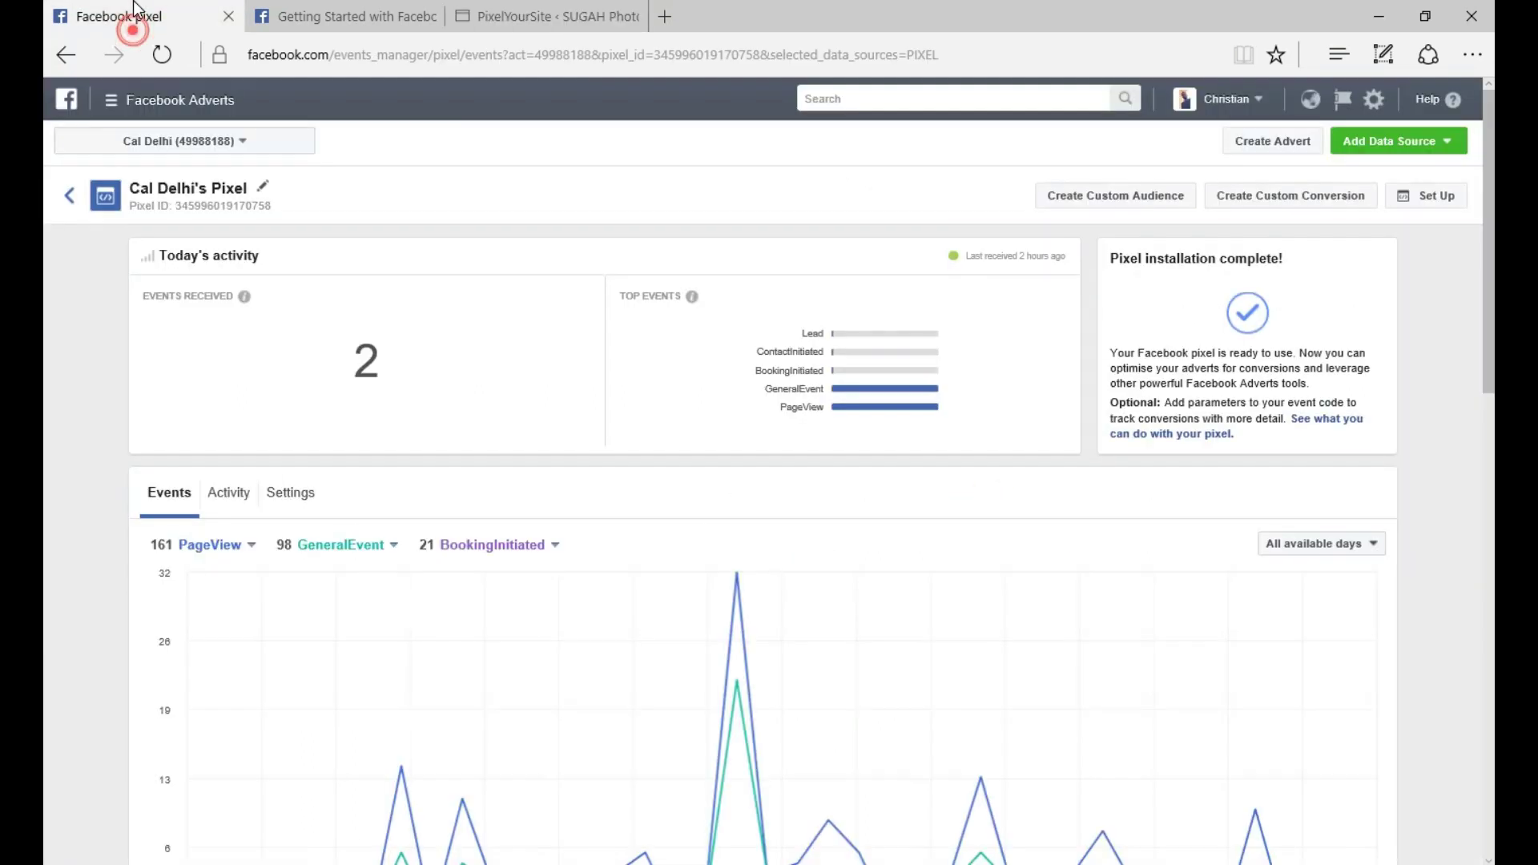
left_click(284, 204)
left_click(277, 205)
left_click(295, 29)
scroll(681, 633, "up", 10)
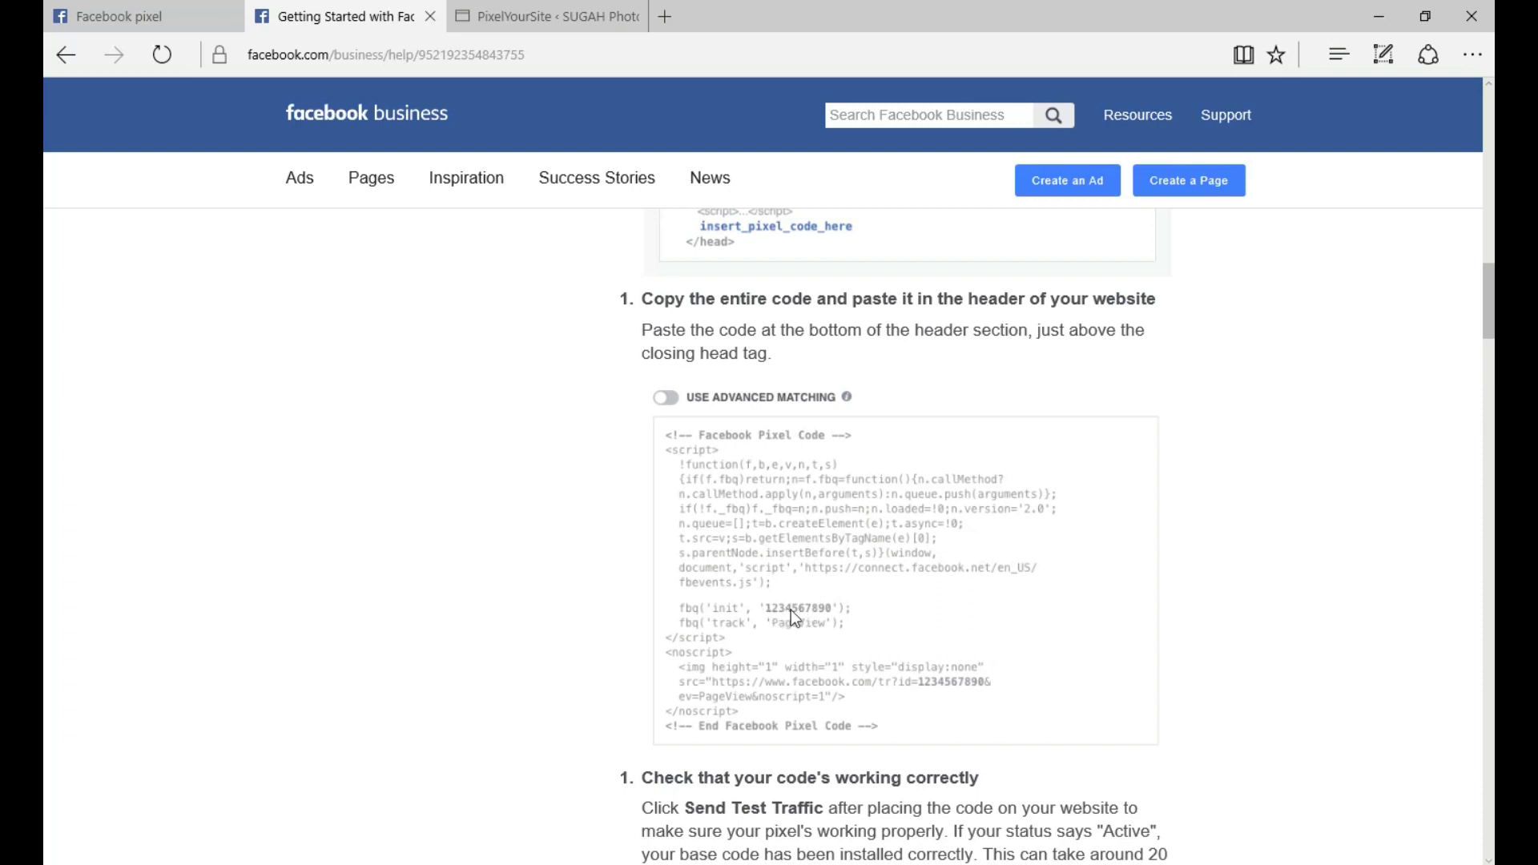
Compare the Pixel ID entered in PixelYourSite with the one on the Facebook pixel page, and return to the plugin settings.
left_click(546, 16)
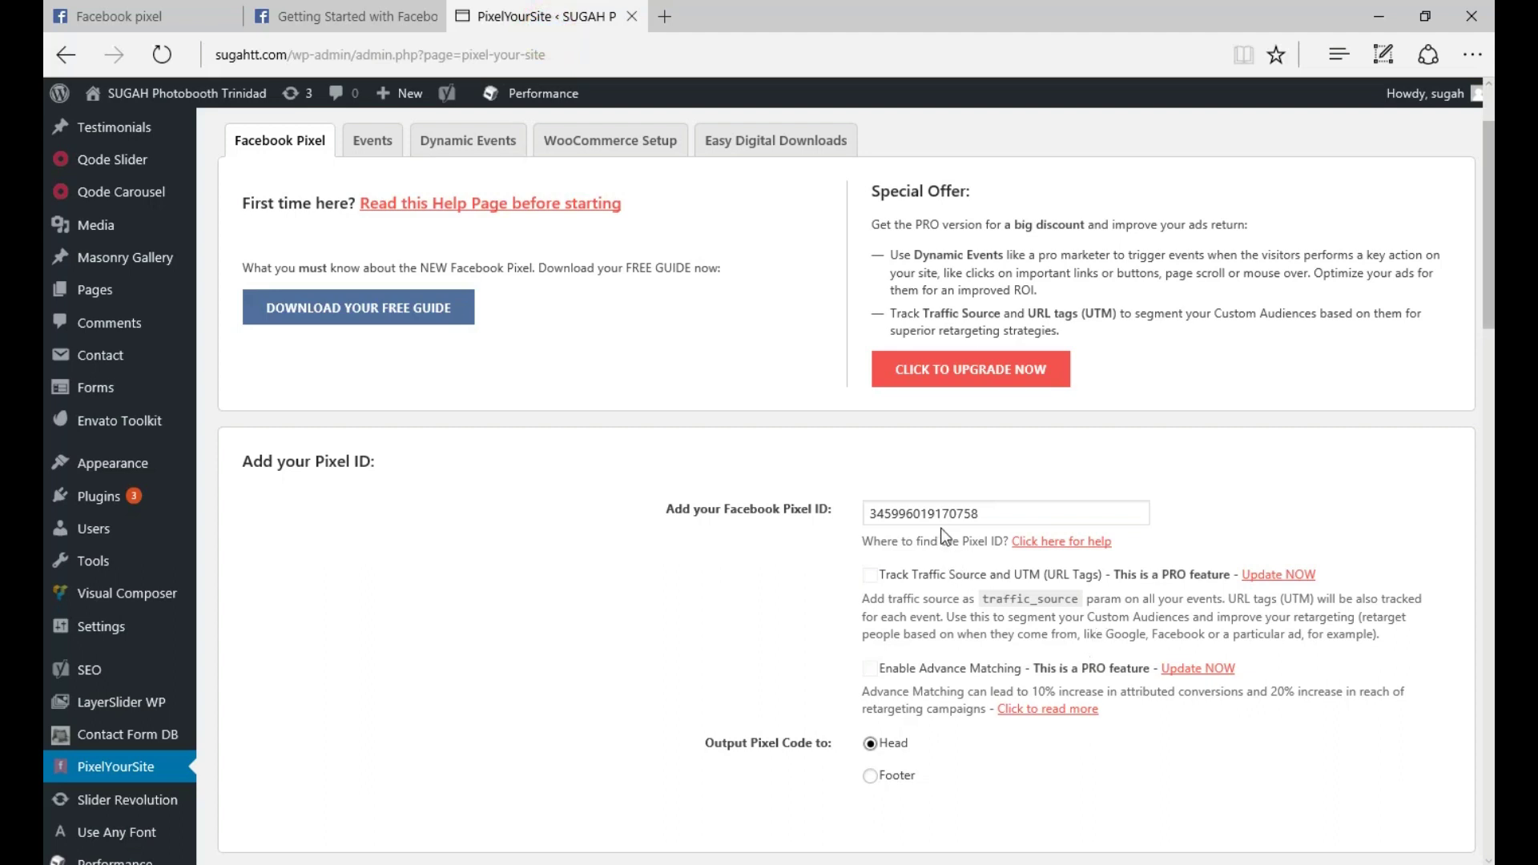
left_click(104, 18)
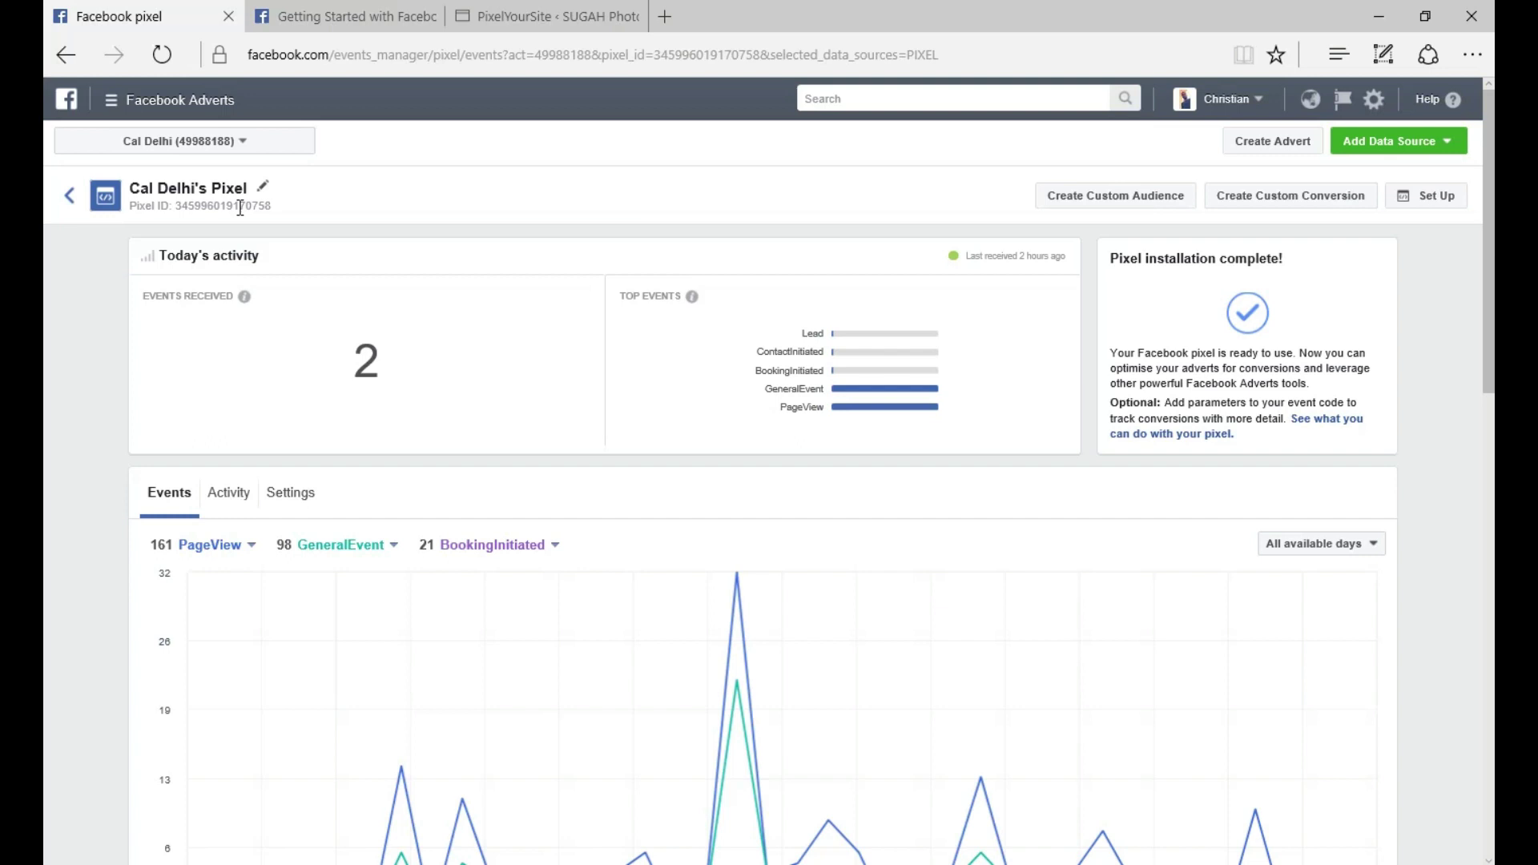
left_click(509, 14)
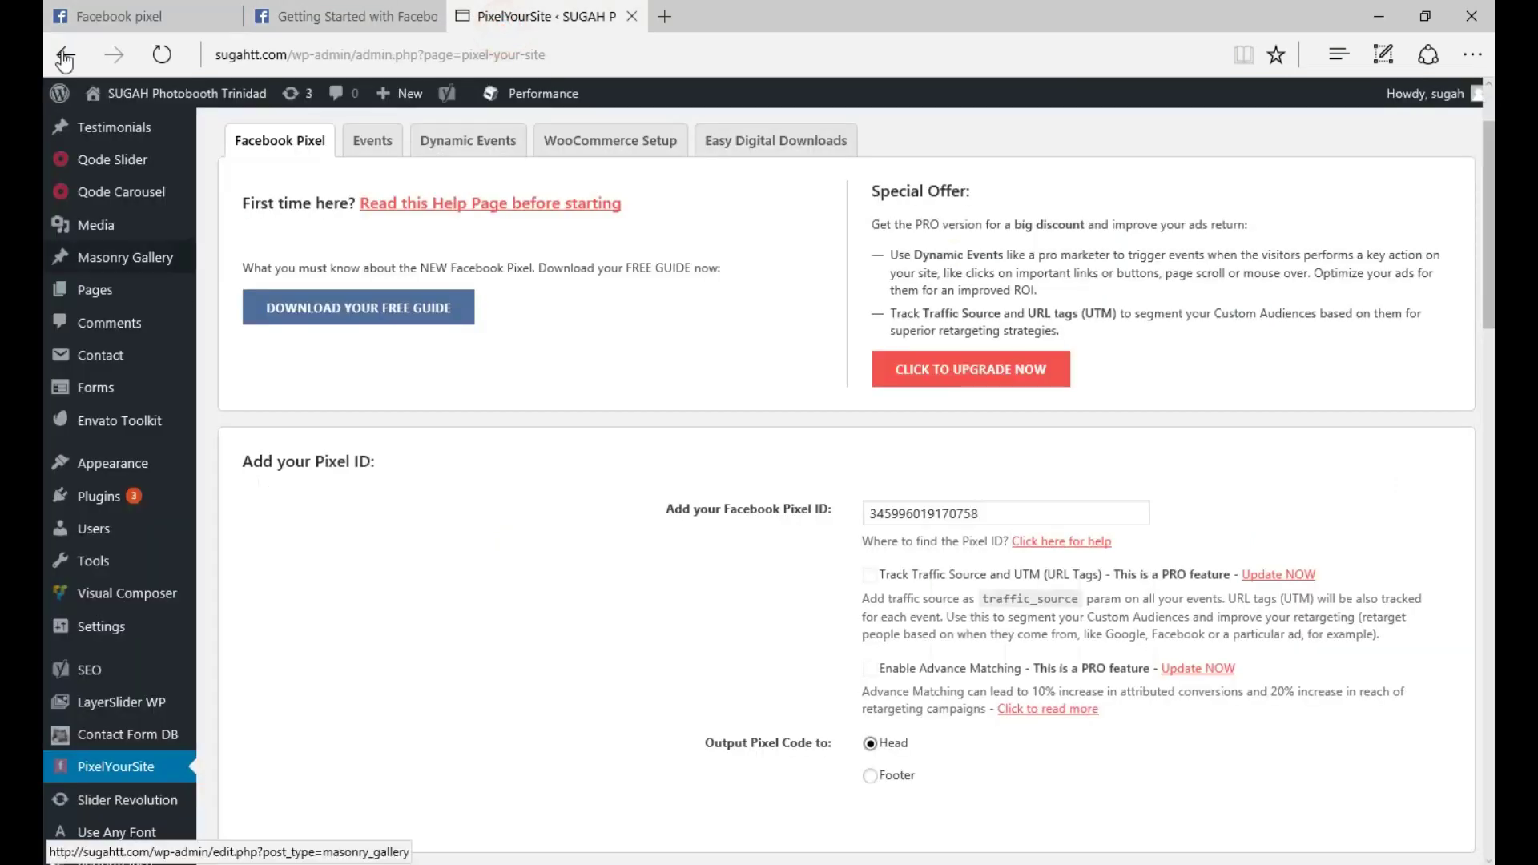
Check the pixel ID on the Facebook pixel page and review the PixelYourSite general settings down to plugin activation.
left_click(120, 16)
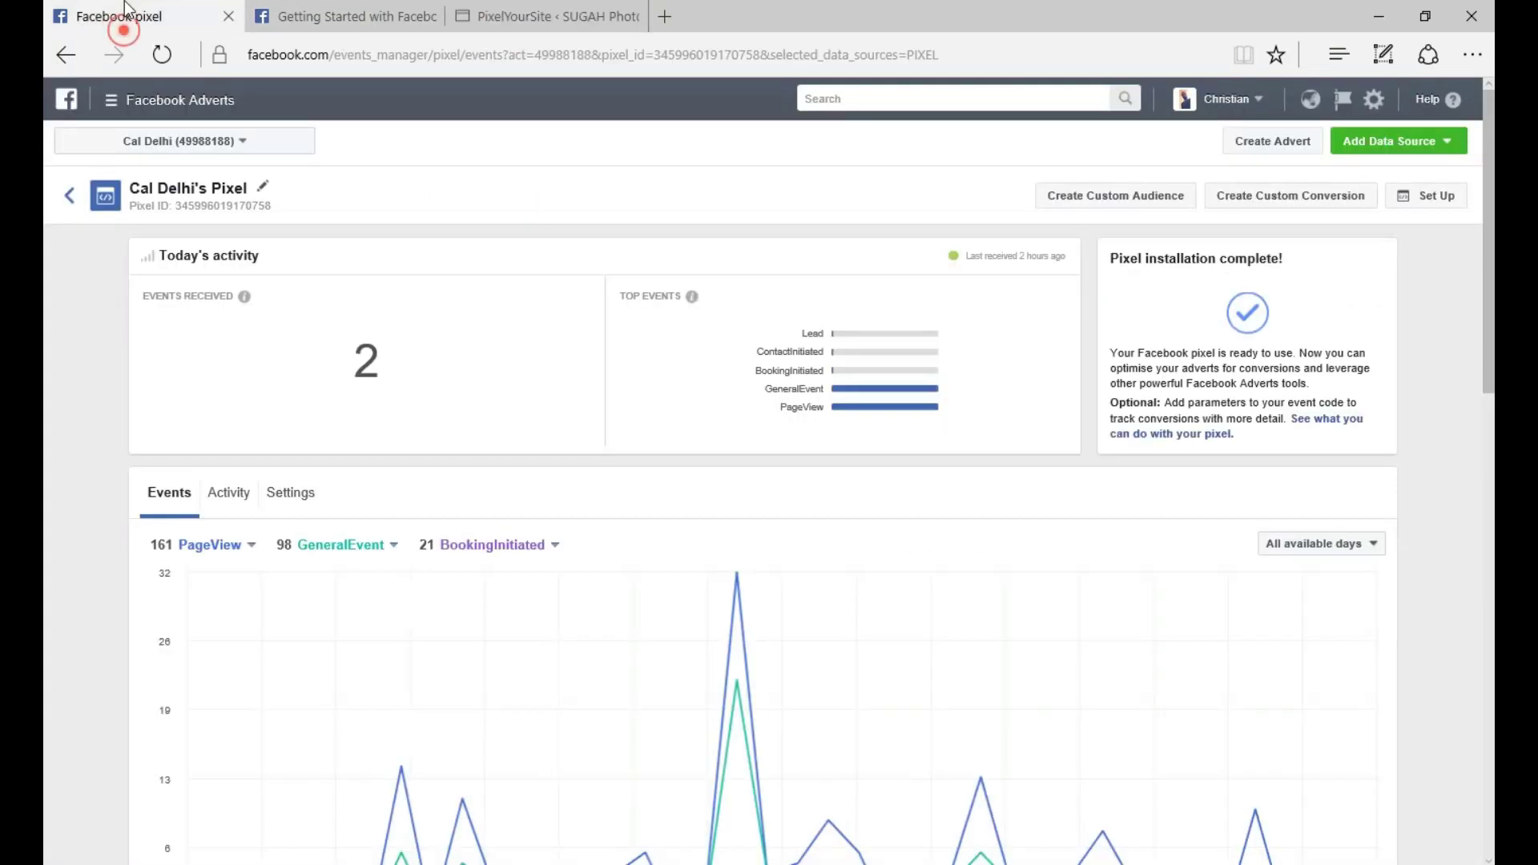
left_click(560, 15)
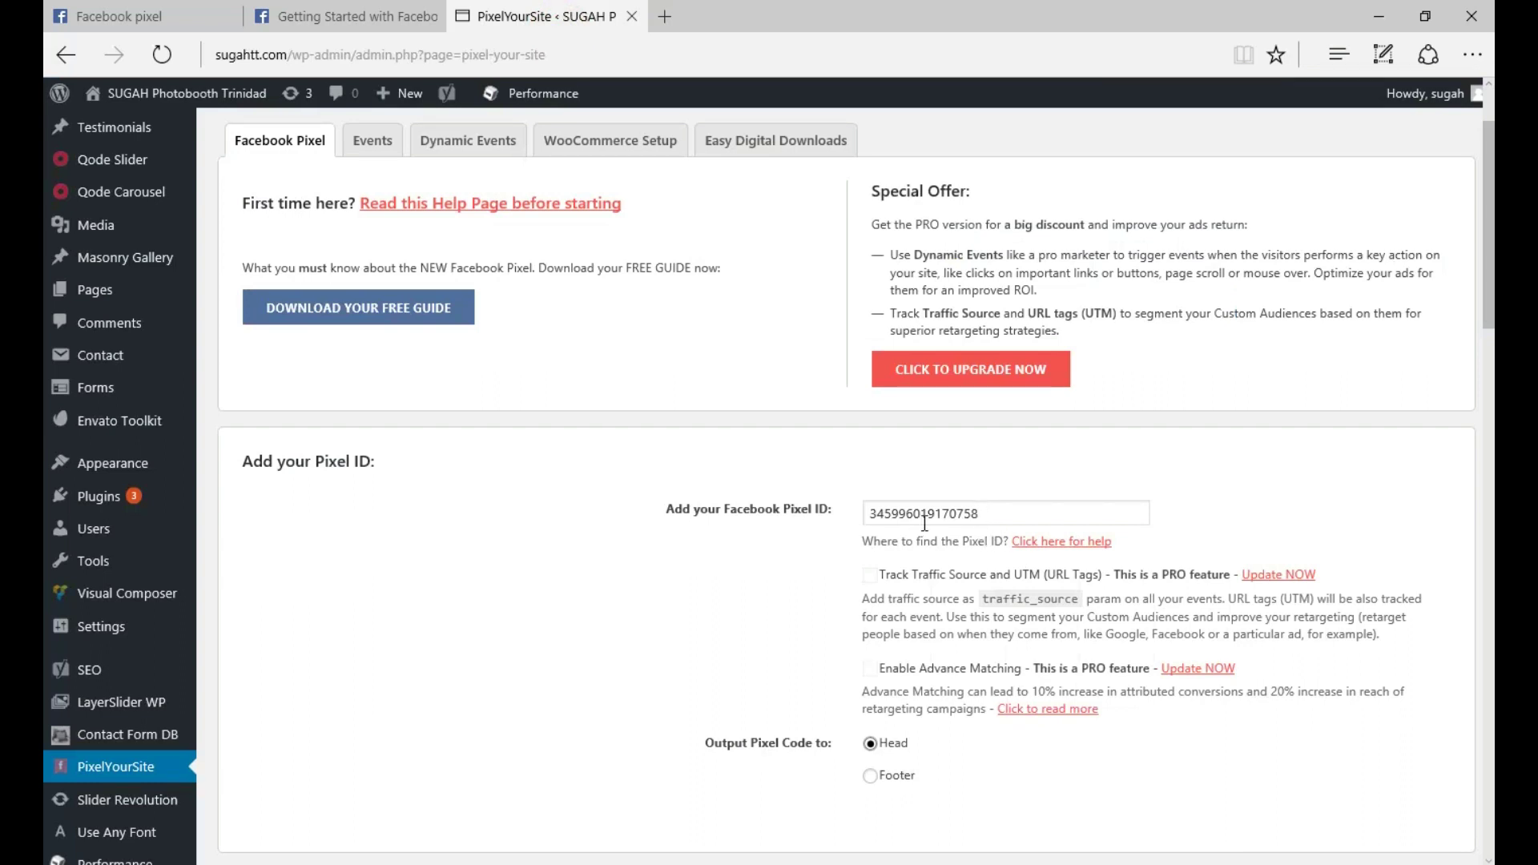
scroll(499, 558, "down", 20)
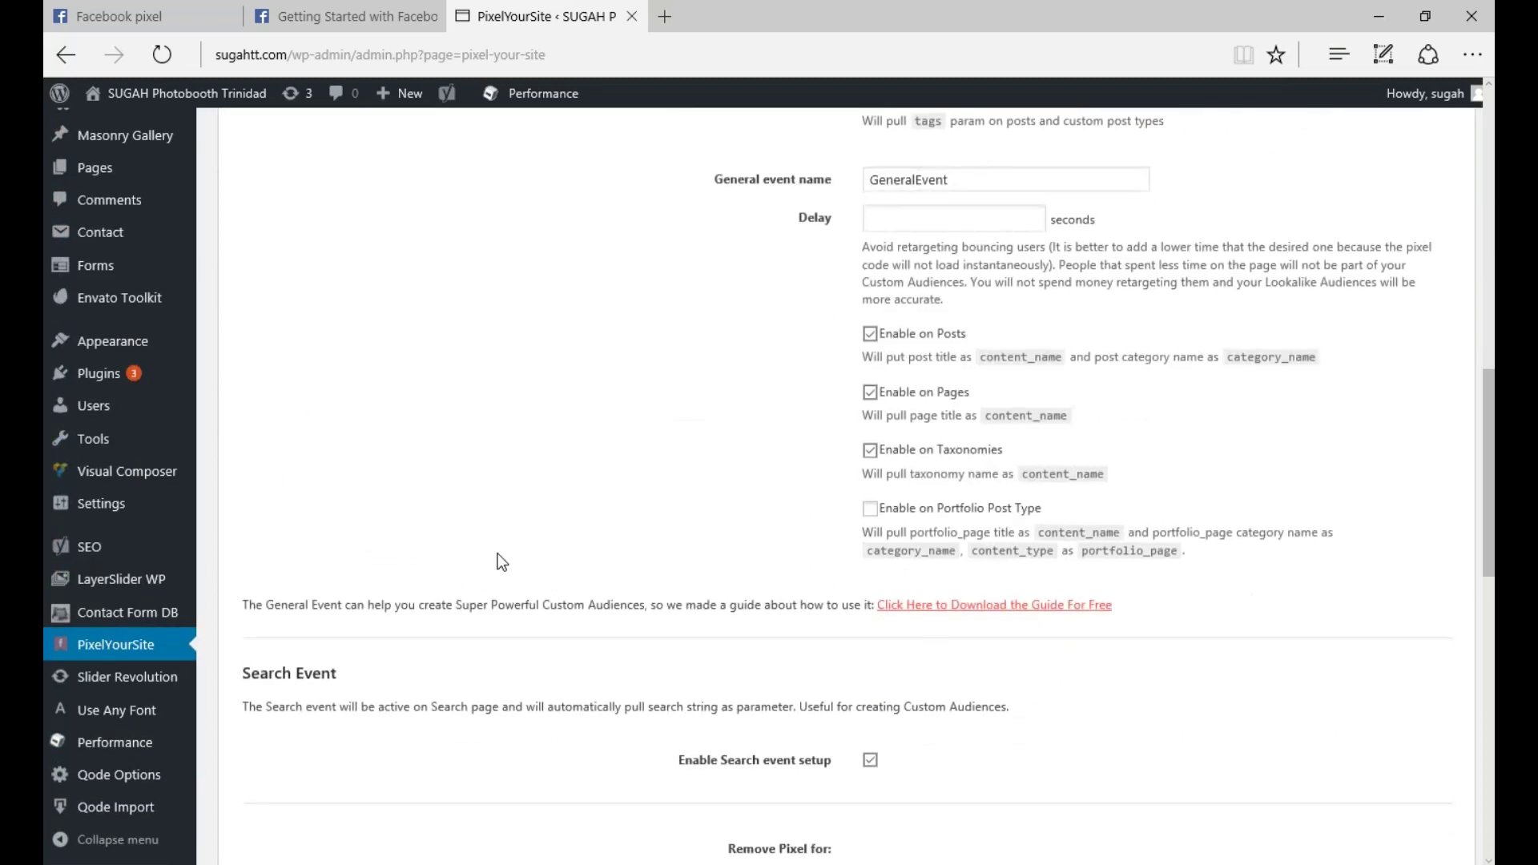
scroll(498, 619, "down", 3)
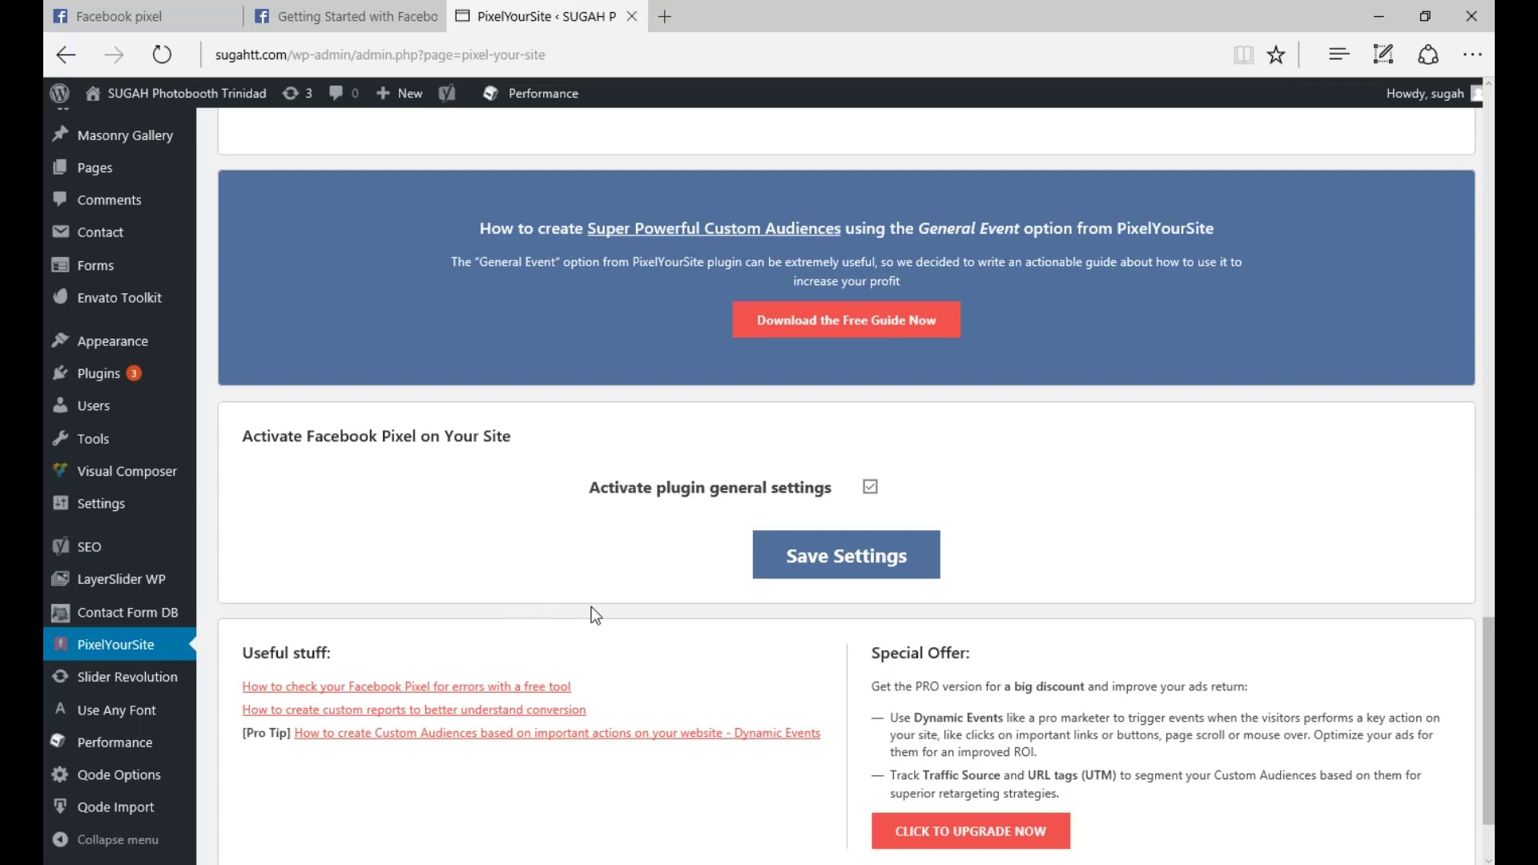
scroll(595, 615, "up", 19)
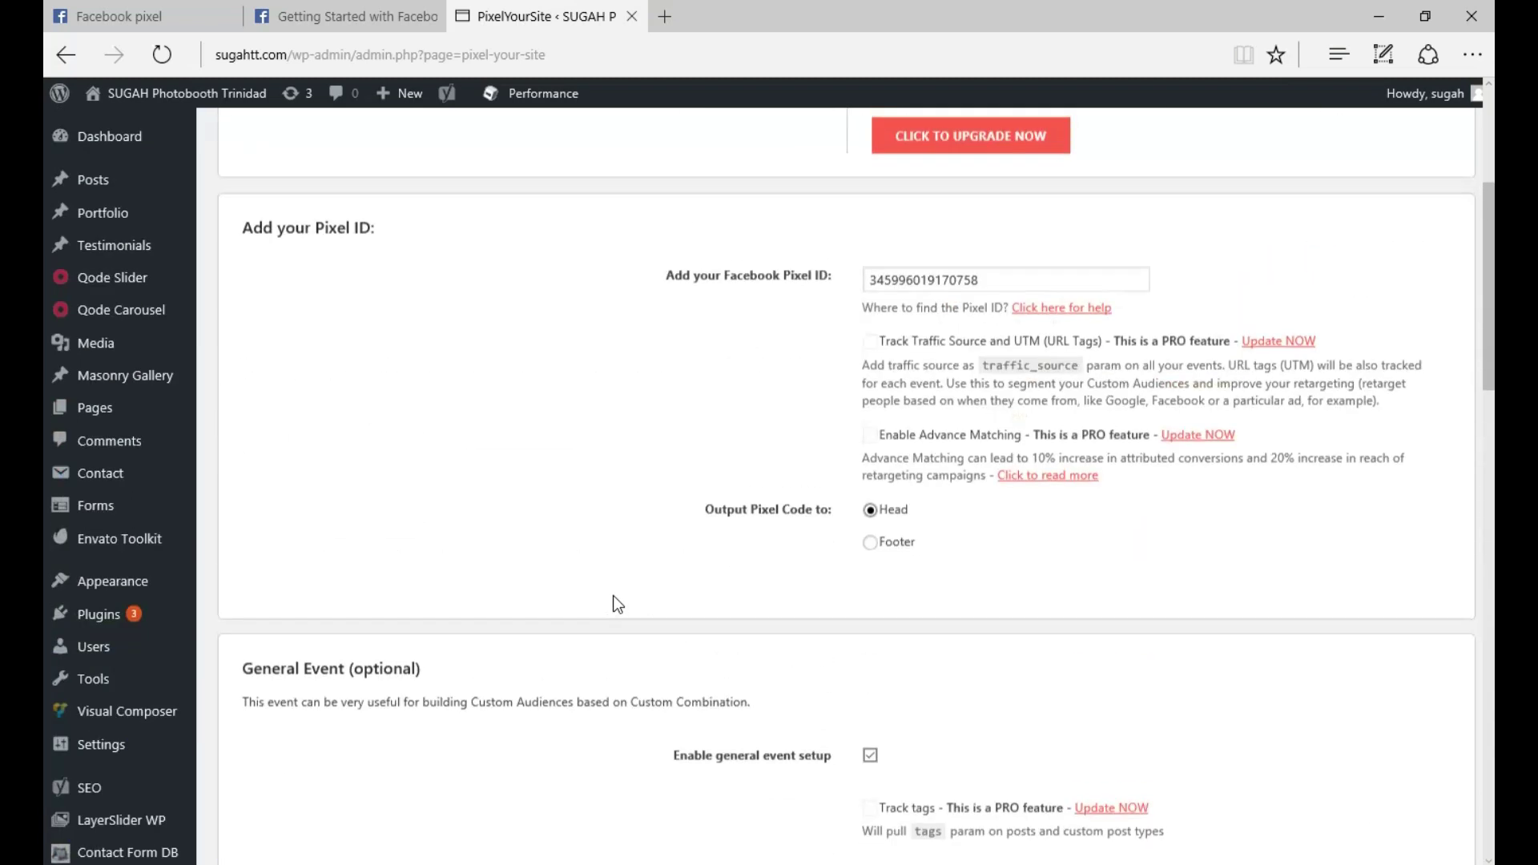
scroll(569, 474, "up", 3)
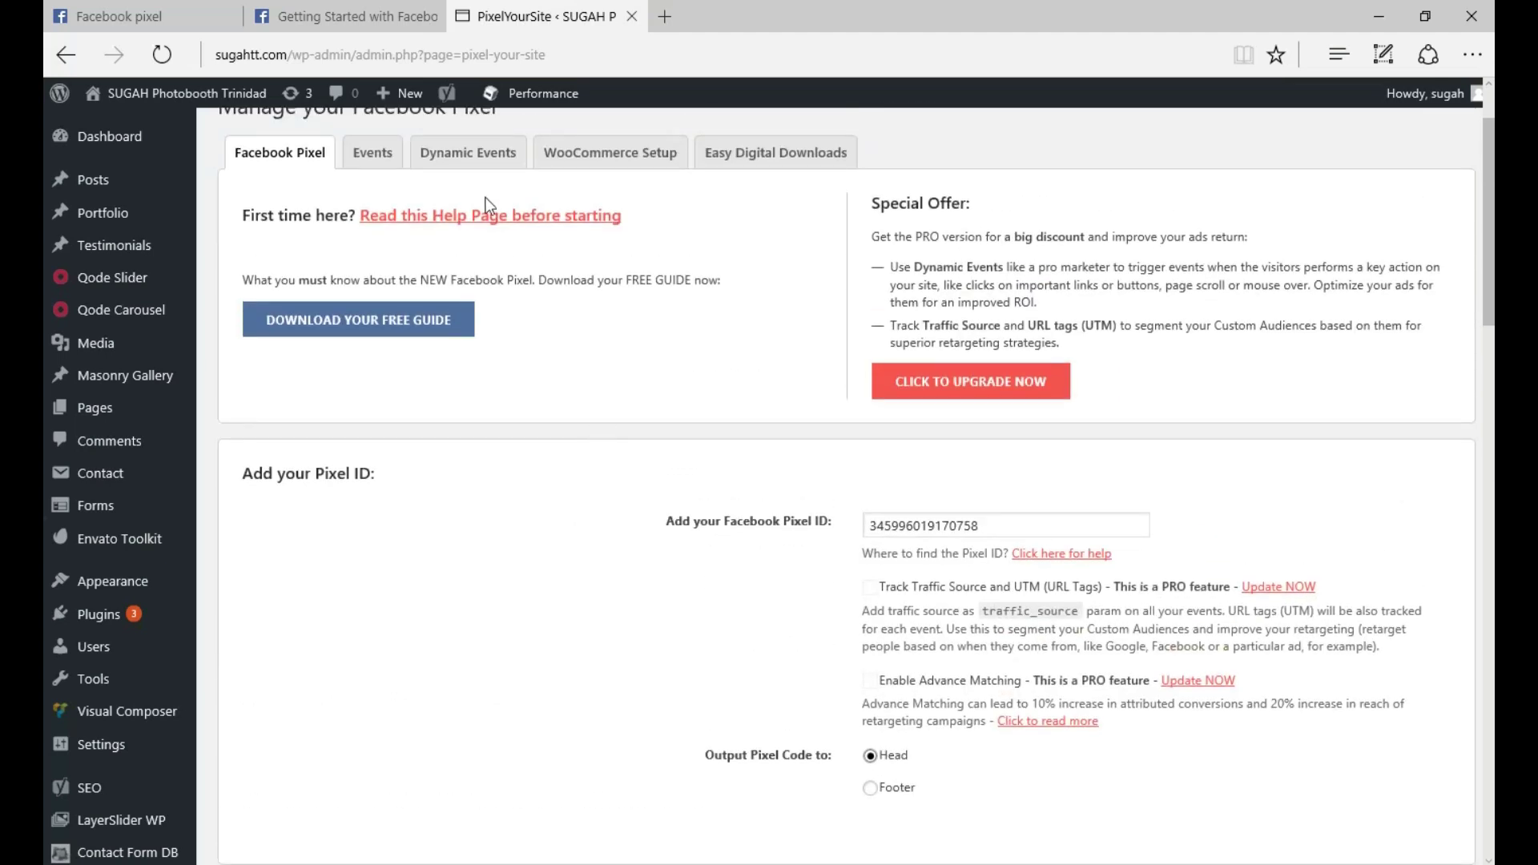
Read the Pixel Helper installation and pixel verification instructions in the Facebook help article.
left_click(339, 22)
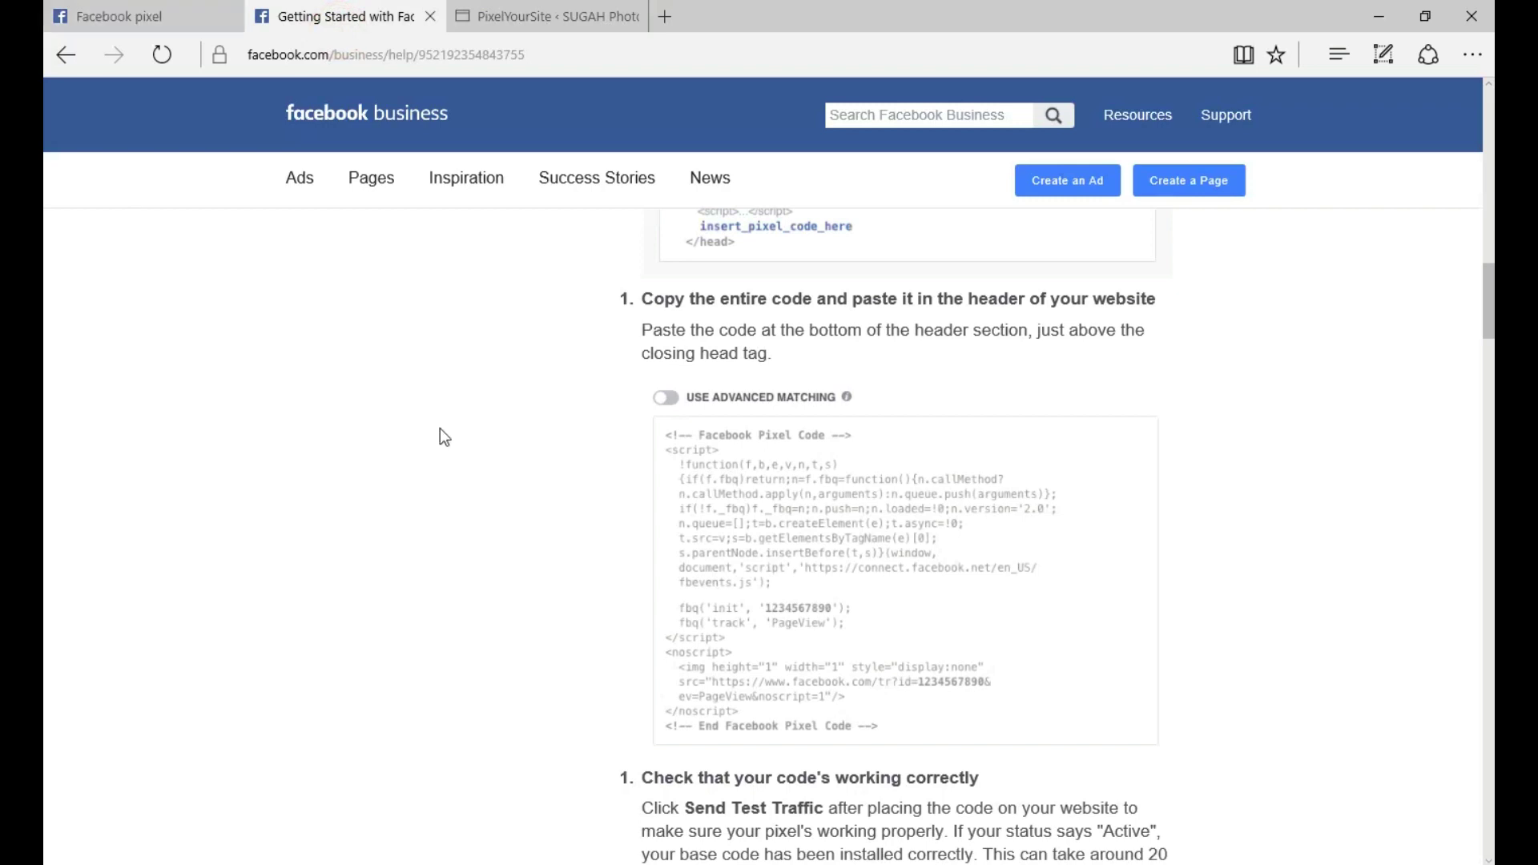
scroll(493, 417, "down", 20)
scroll(501, 420, "down", 10)
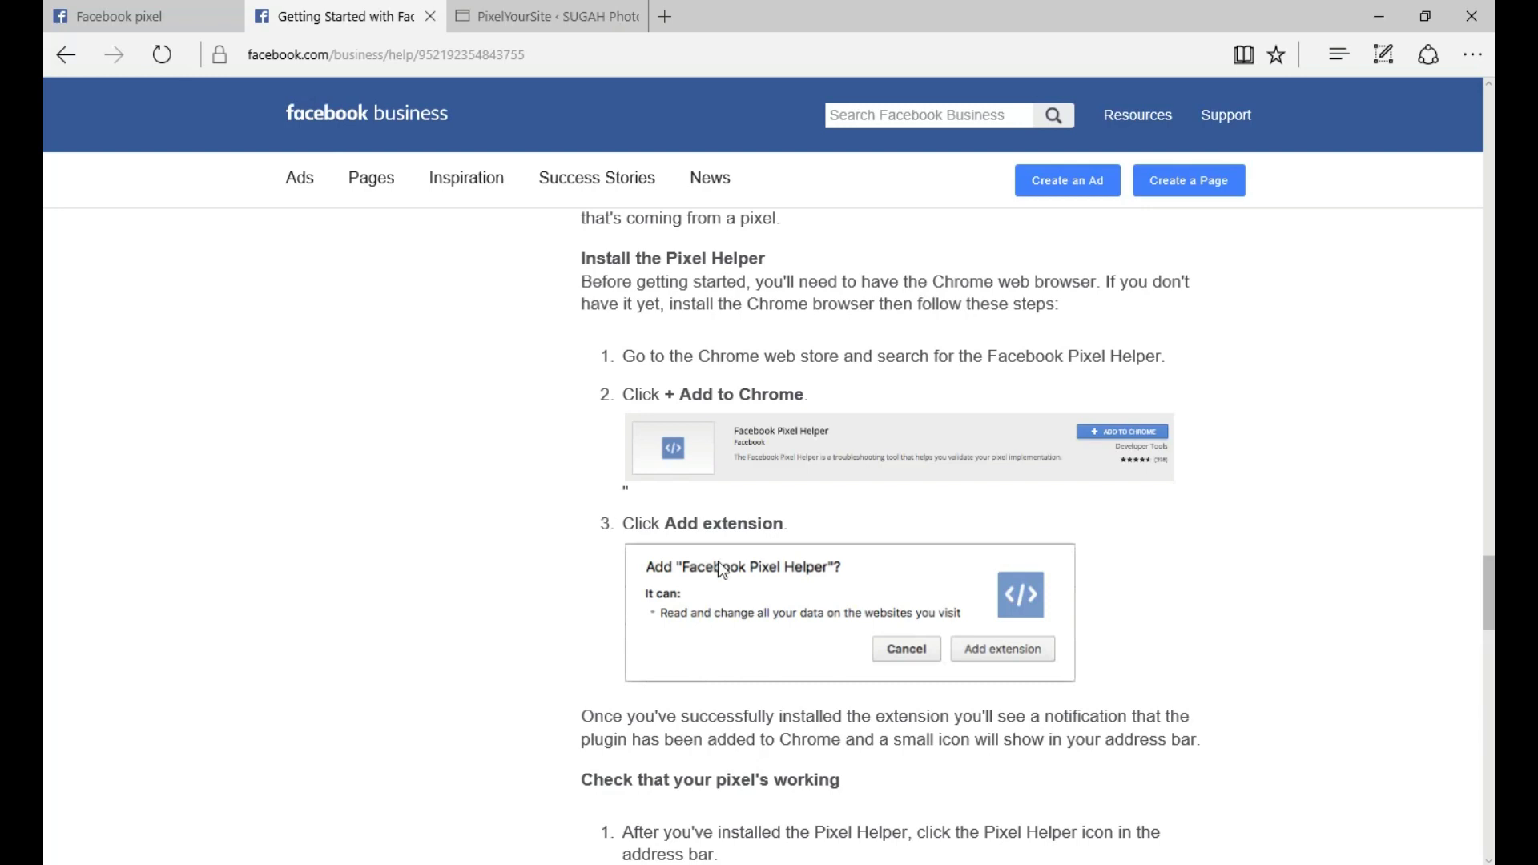
scroll(760, 465, "down", 3)
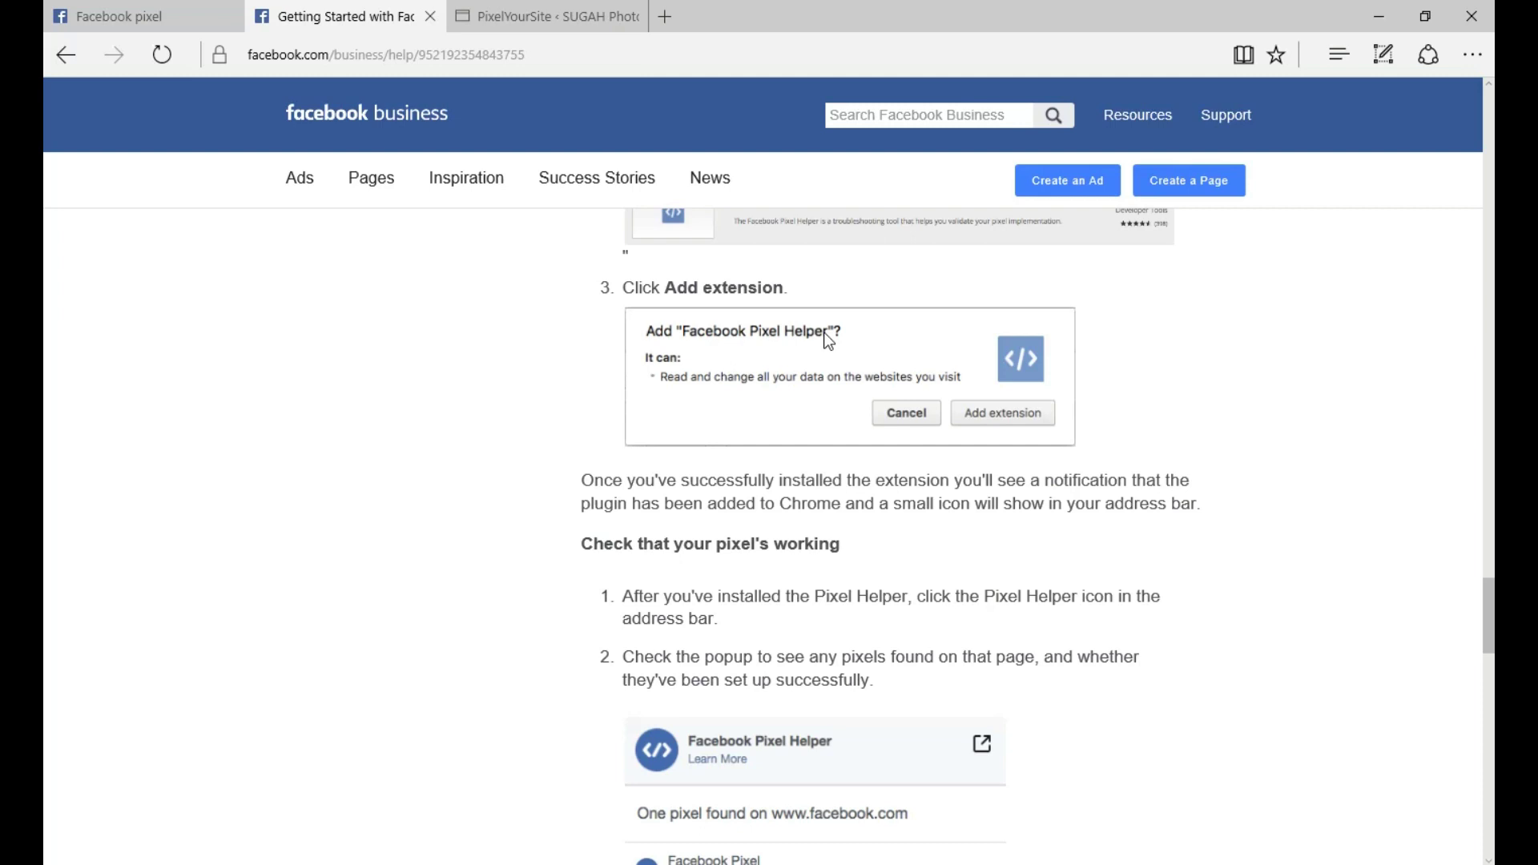
scroll(753, 396, "up", 2)
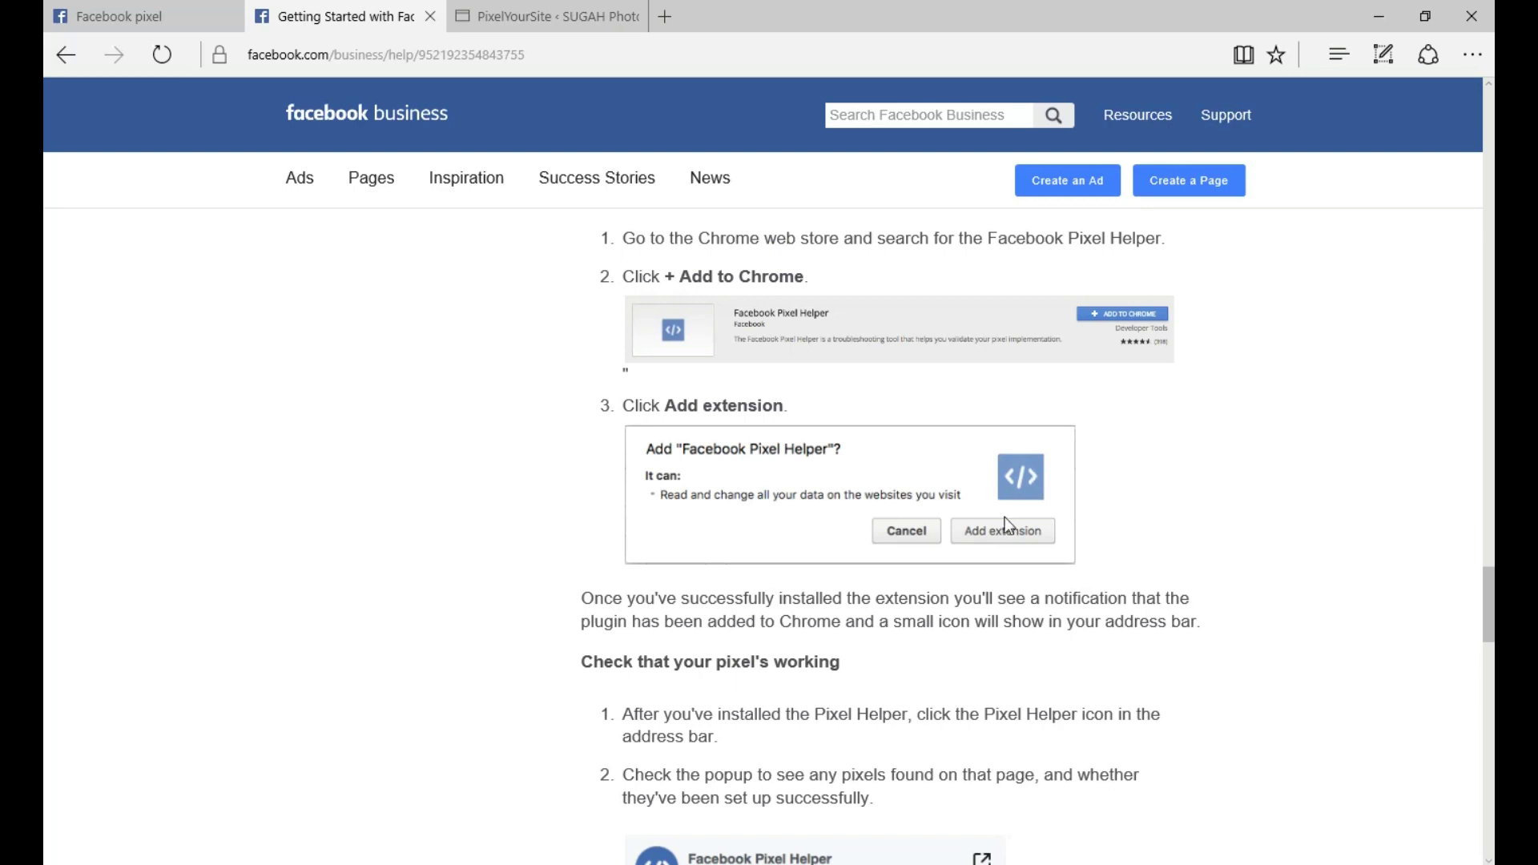
scroll(1005, 517, "up", 15)
Return to the PixelYourSite settings and open the Events section down to the option for adding new events.
mouse_move(521, 6)
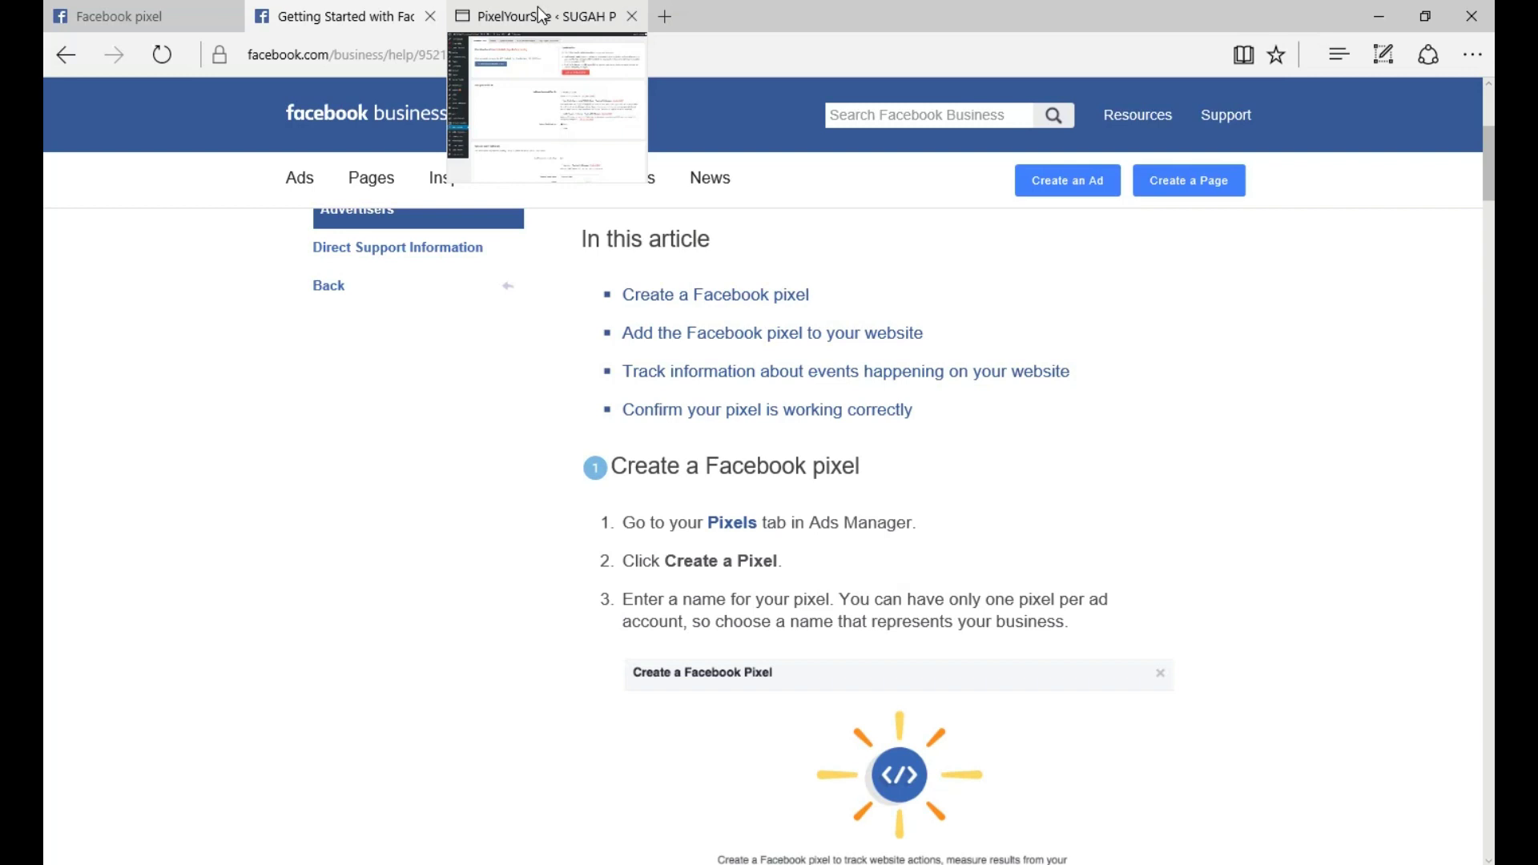
left_click(538, 9)
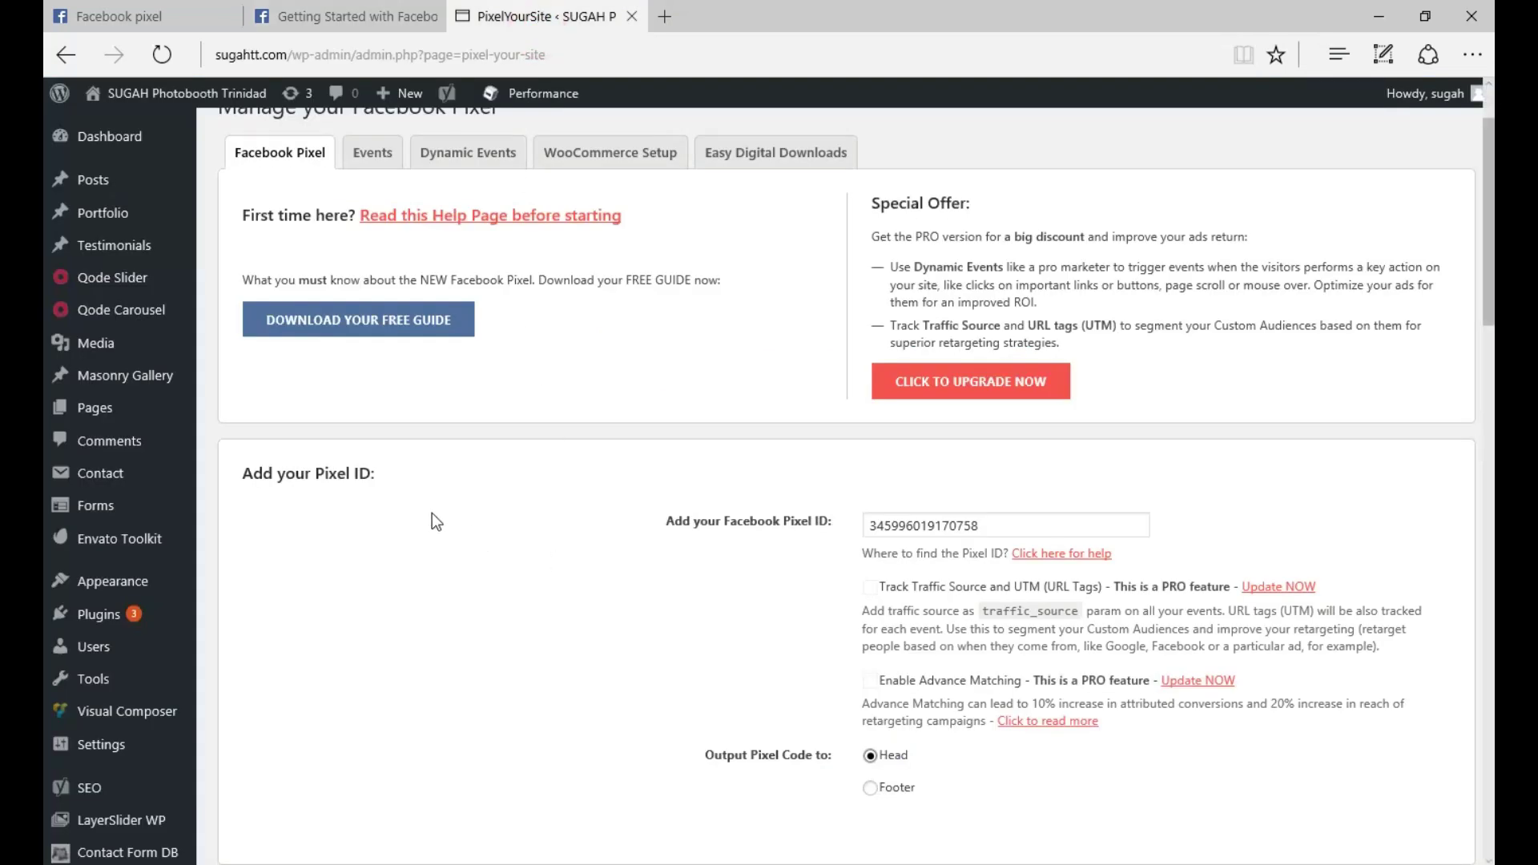
scroll(451, 517, "up", 2)
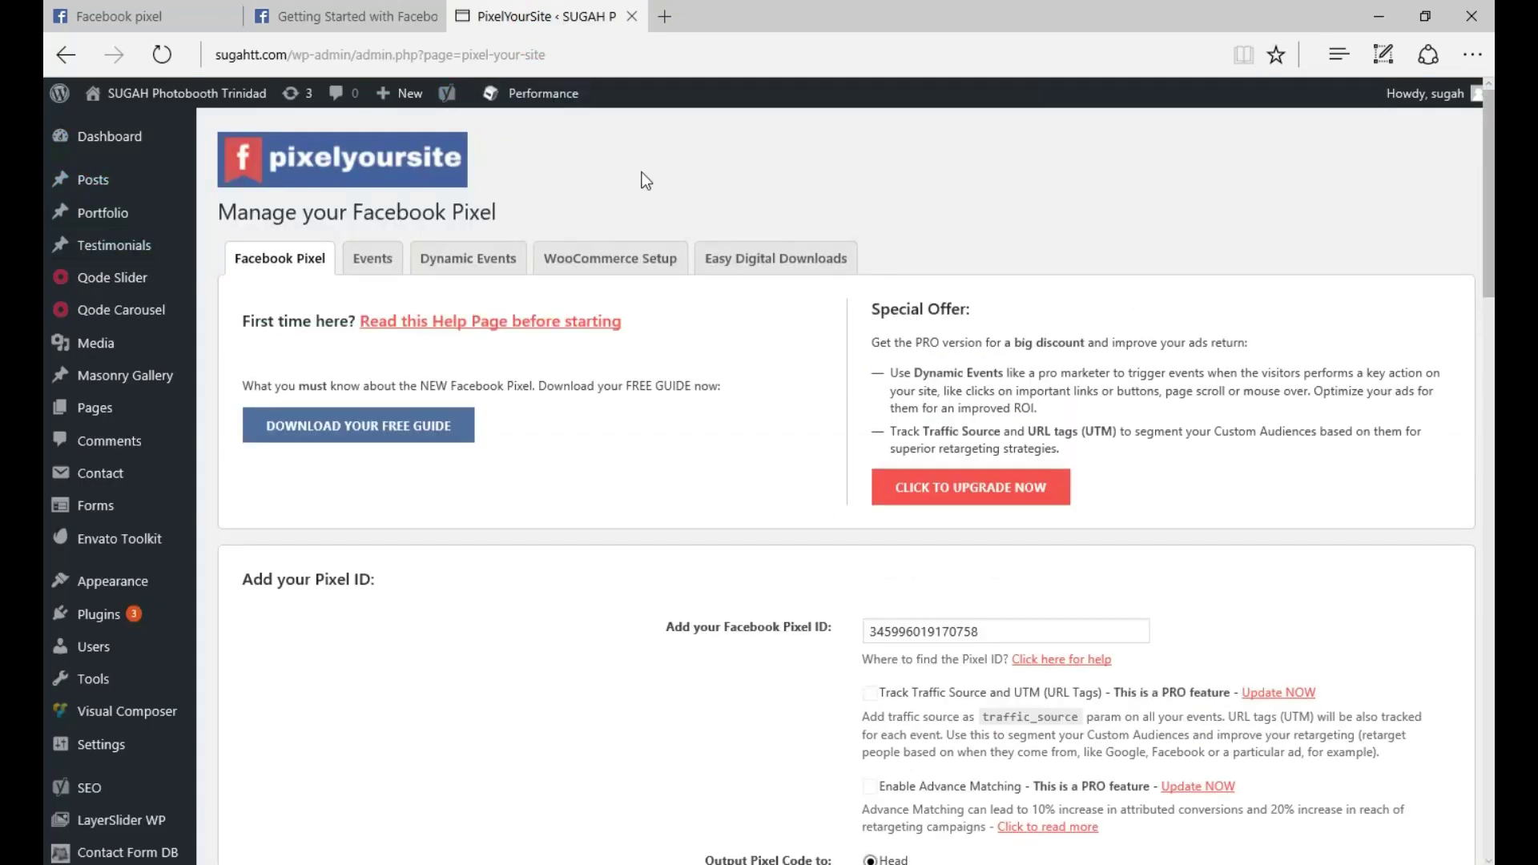
scroll(561, 697, "down", 3)
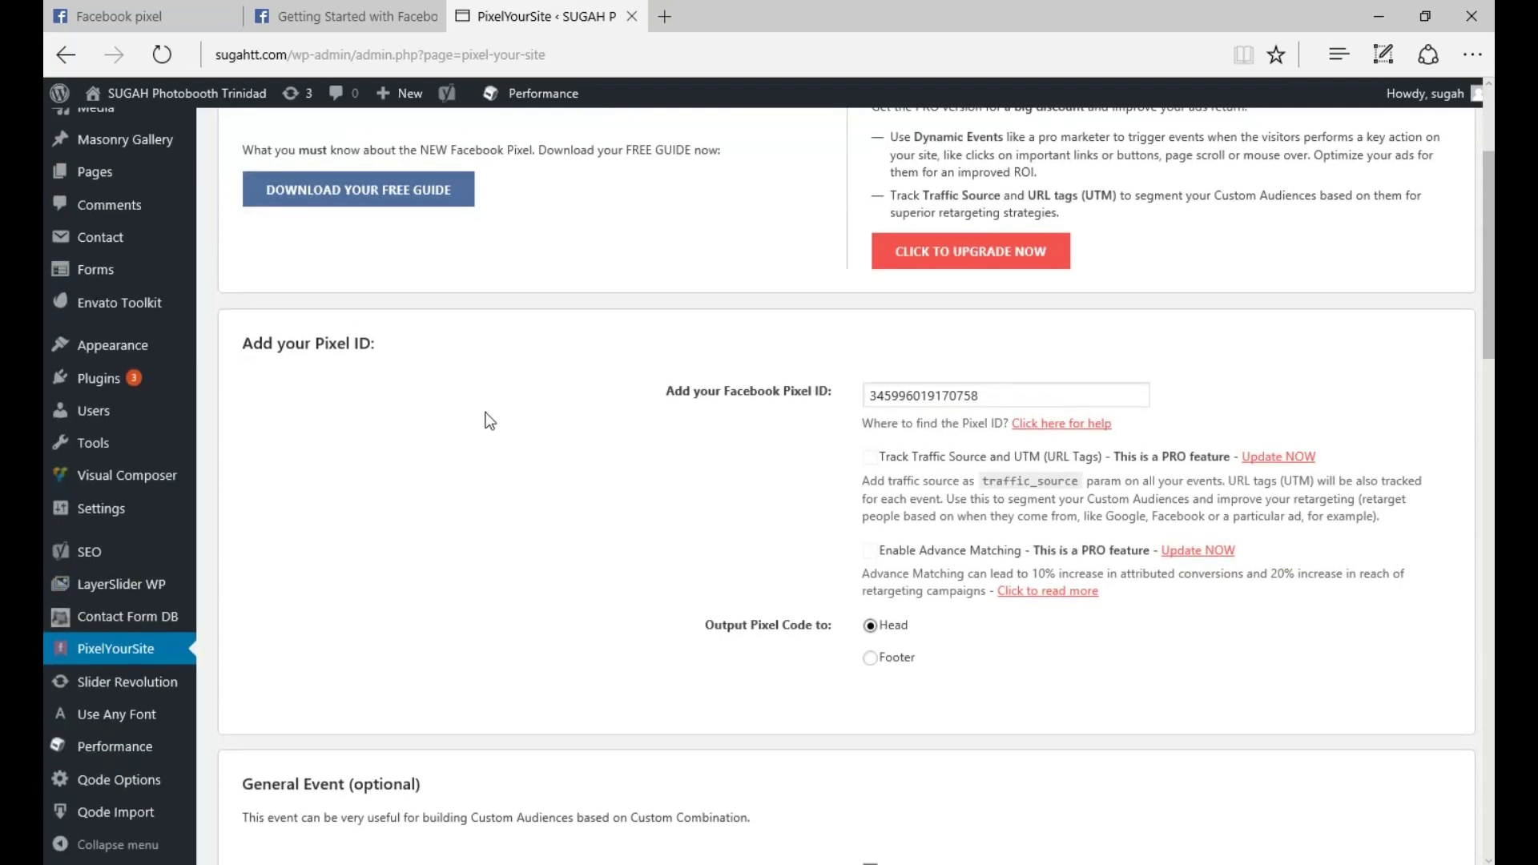
scroll(560, 451, "up", 3)
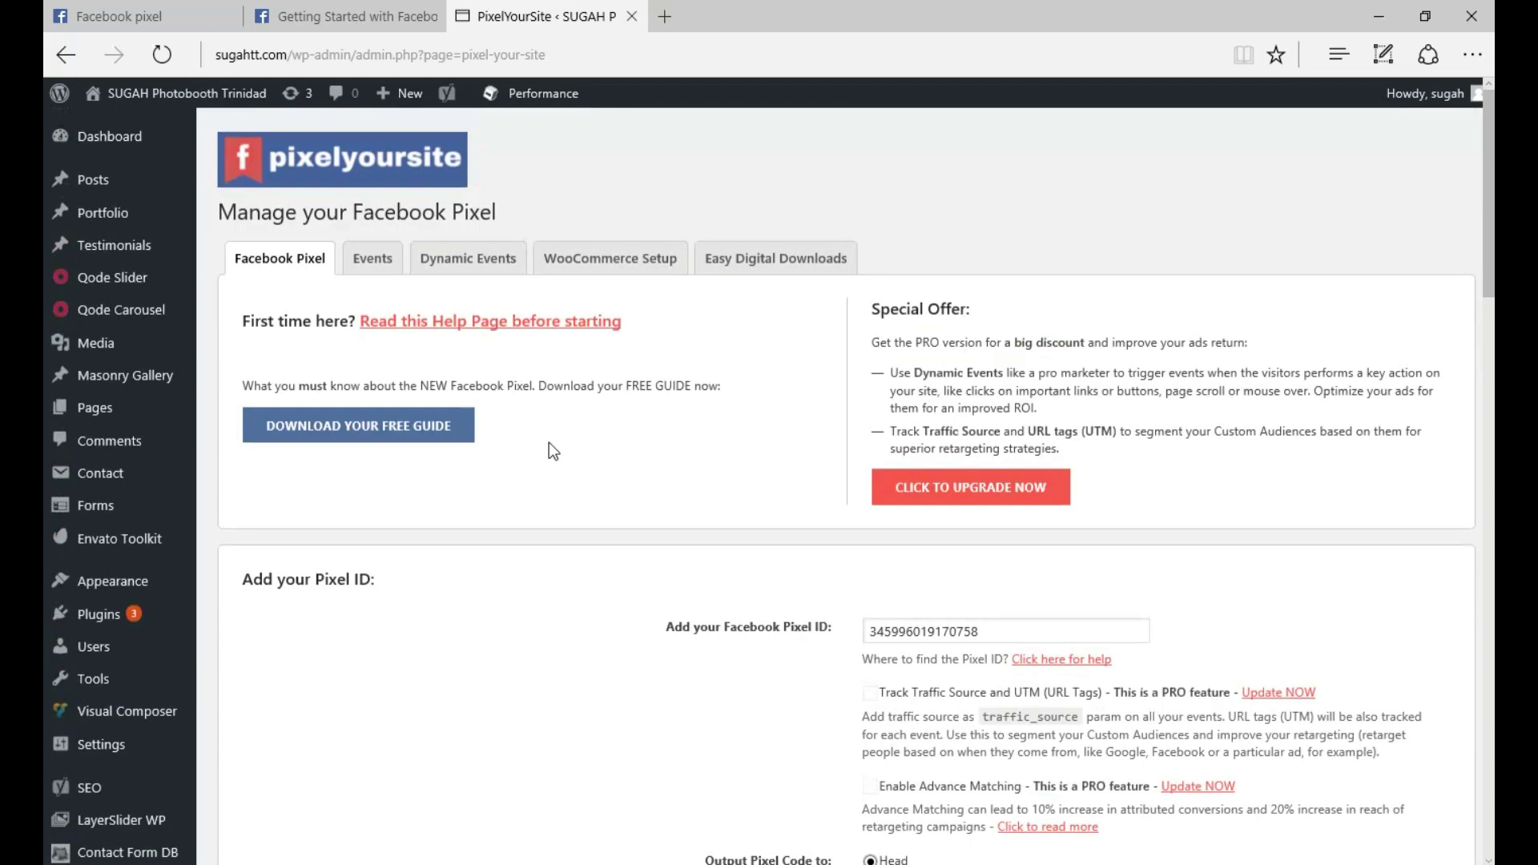
left_click(370, 271)
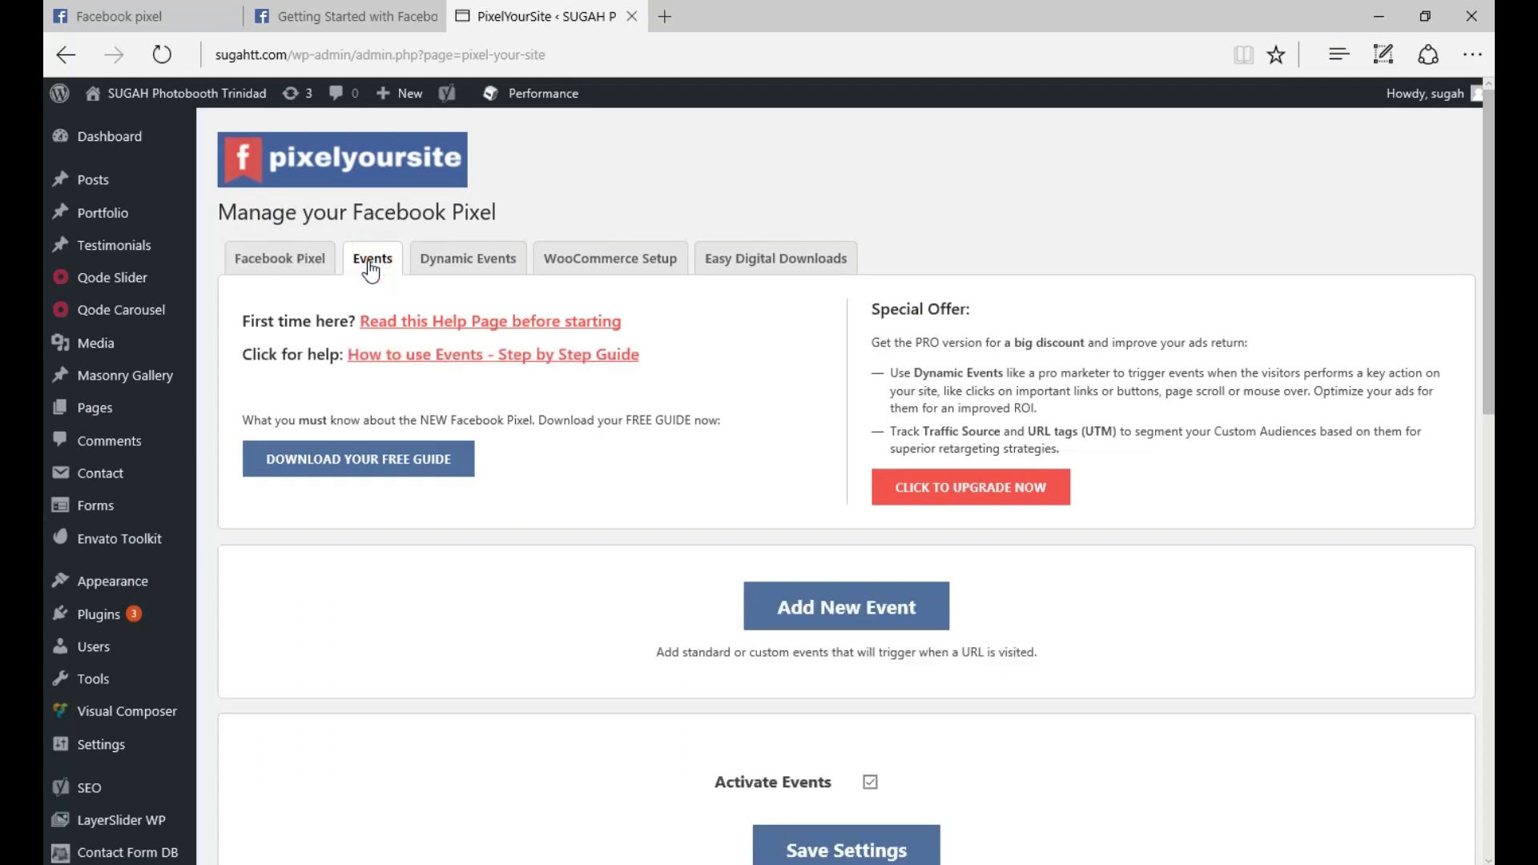
scroll(504, 725, "down", 4)
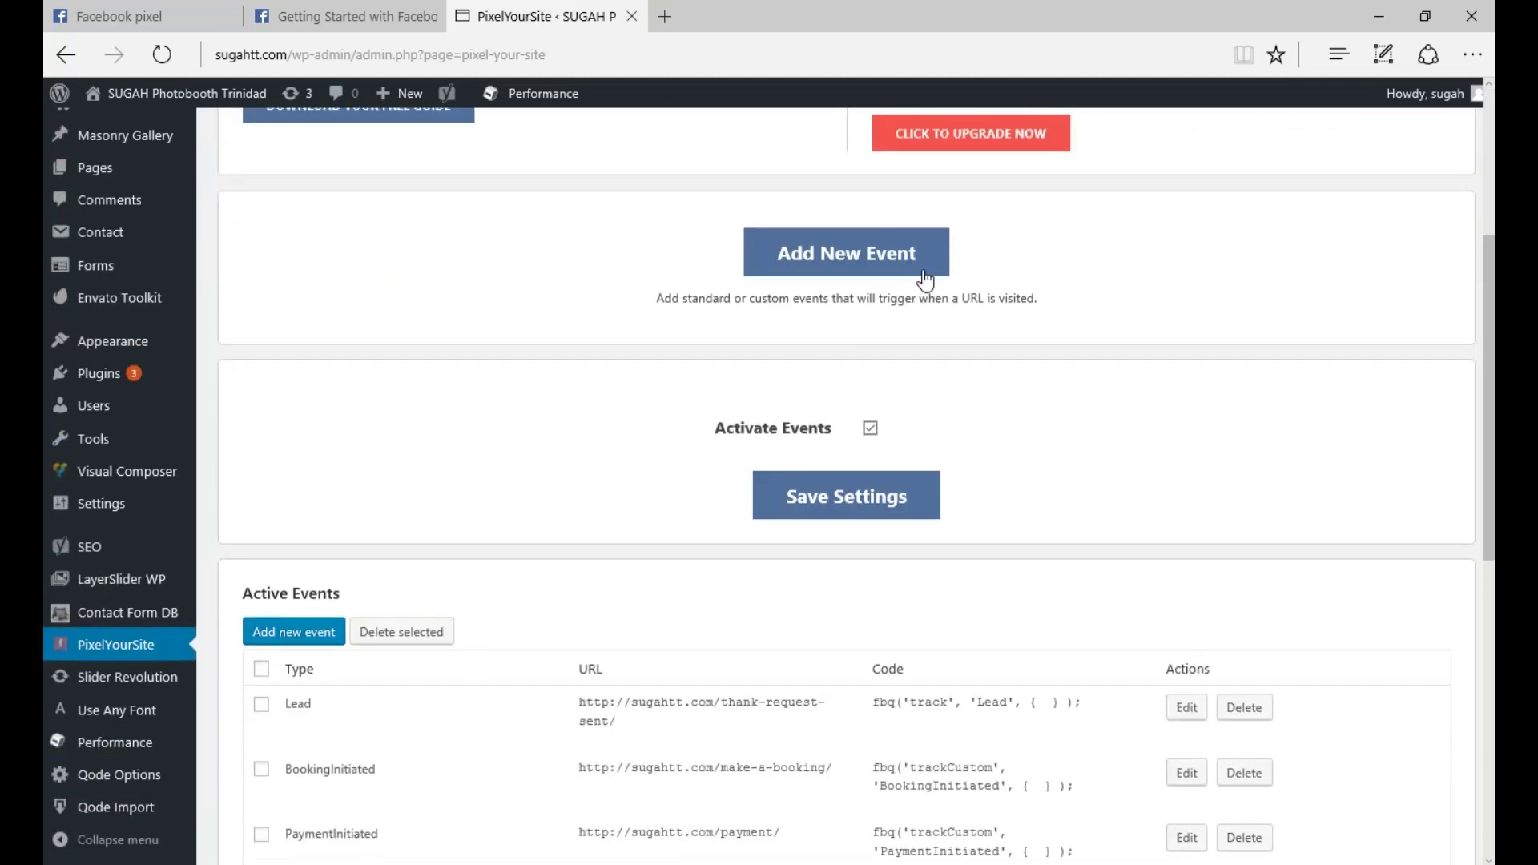
Start a new PixelYourSite event and enter the site's /purchase page address as the trigger URL.
left_click(898, 268)
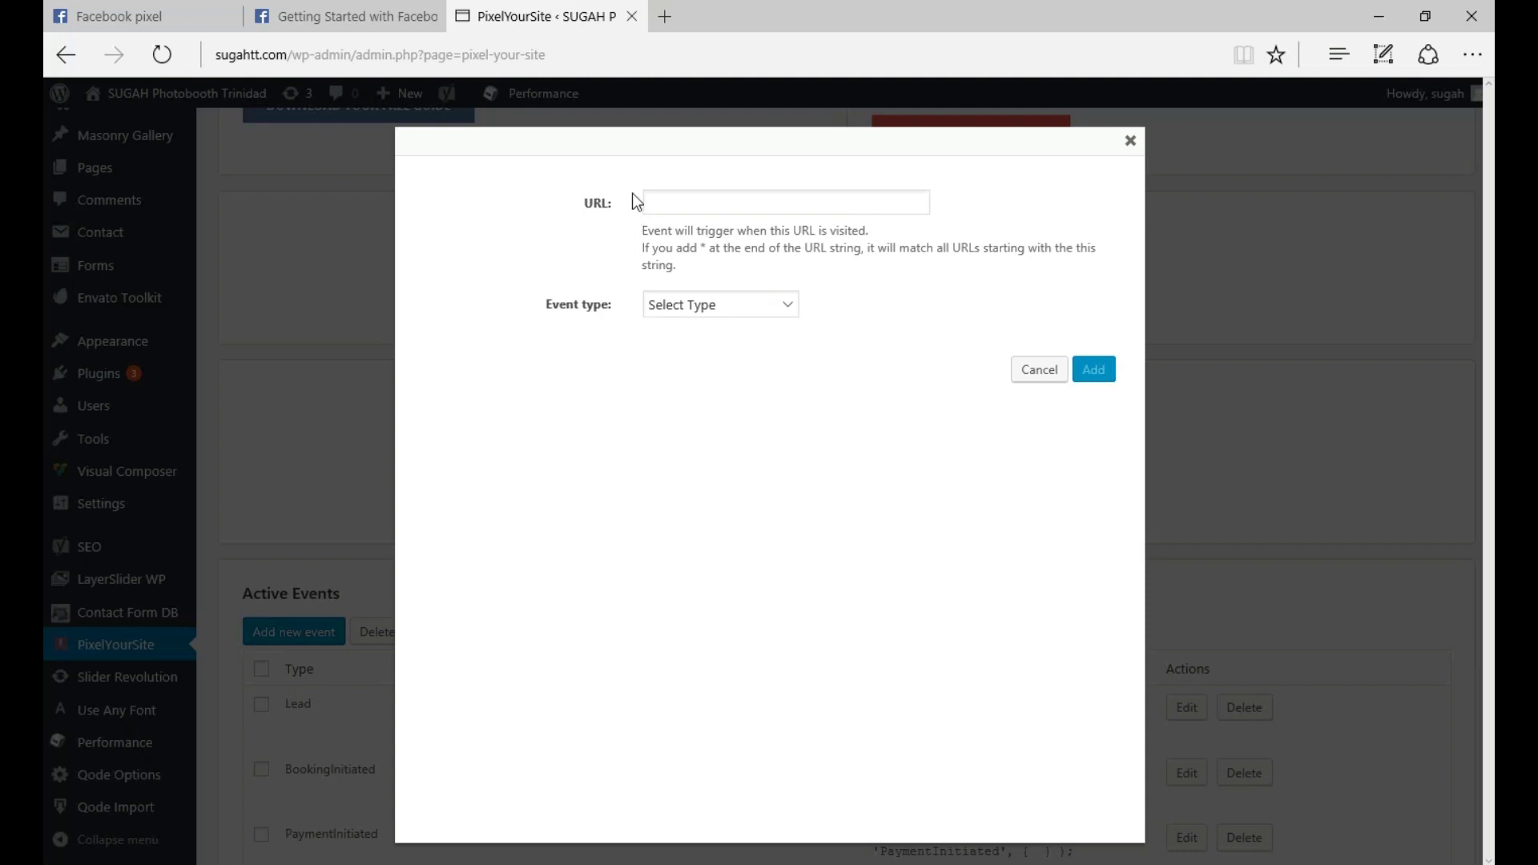
left_click(672, 203)
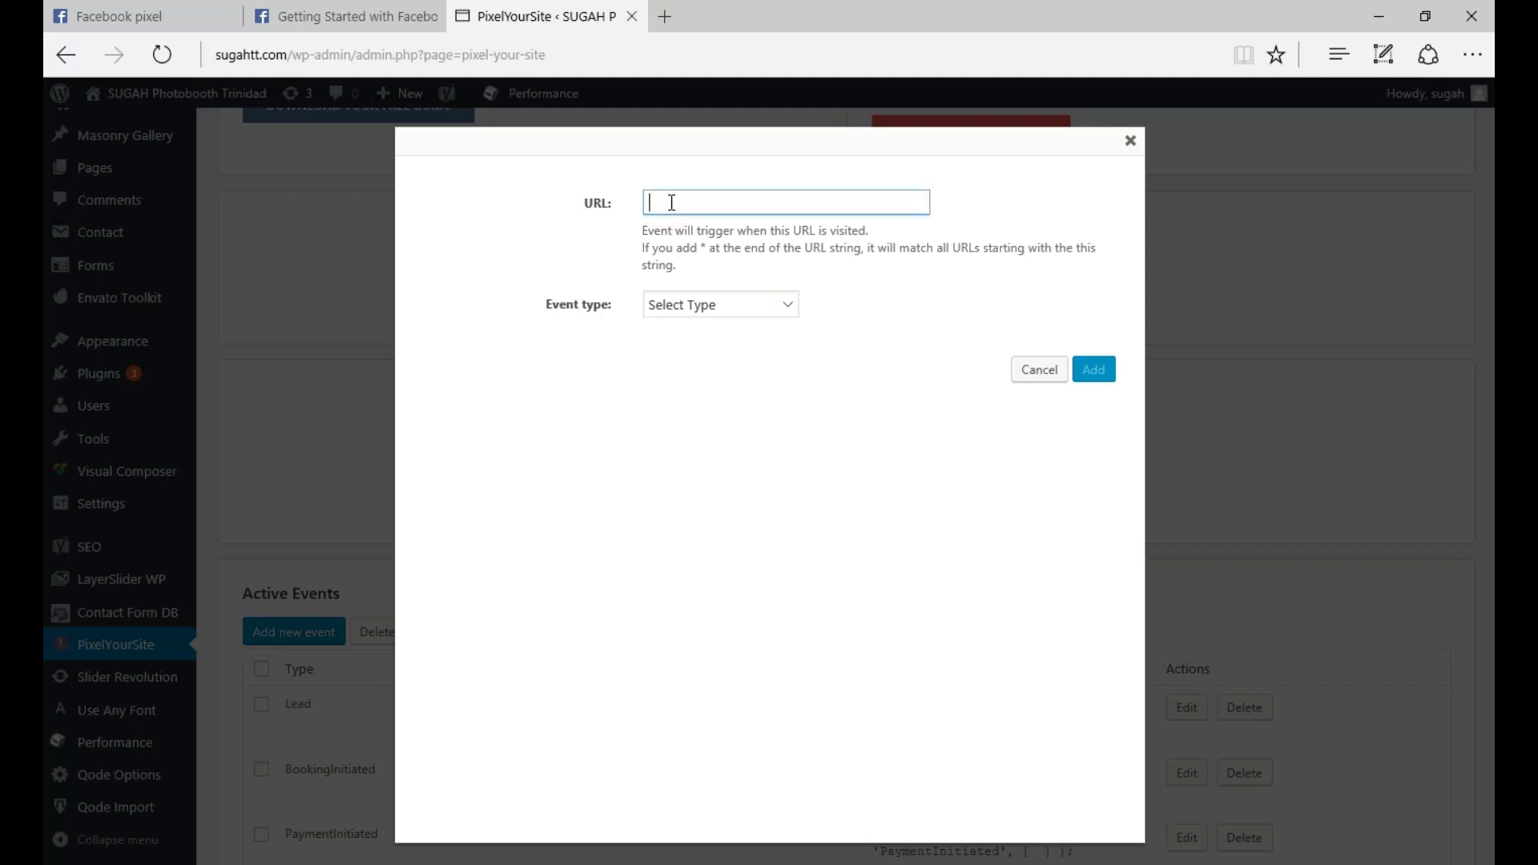
type("www.akashsingh.com/")
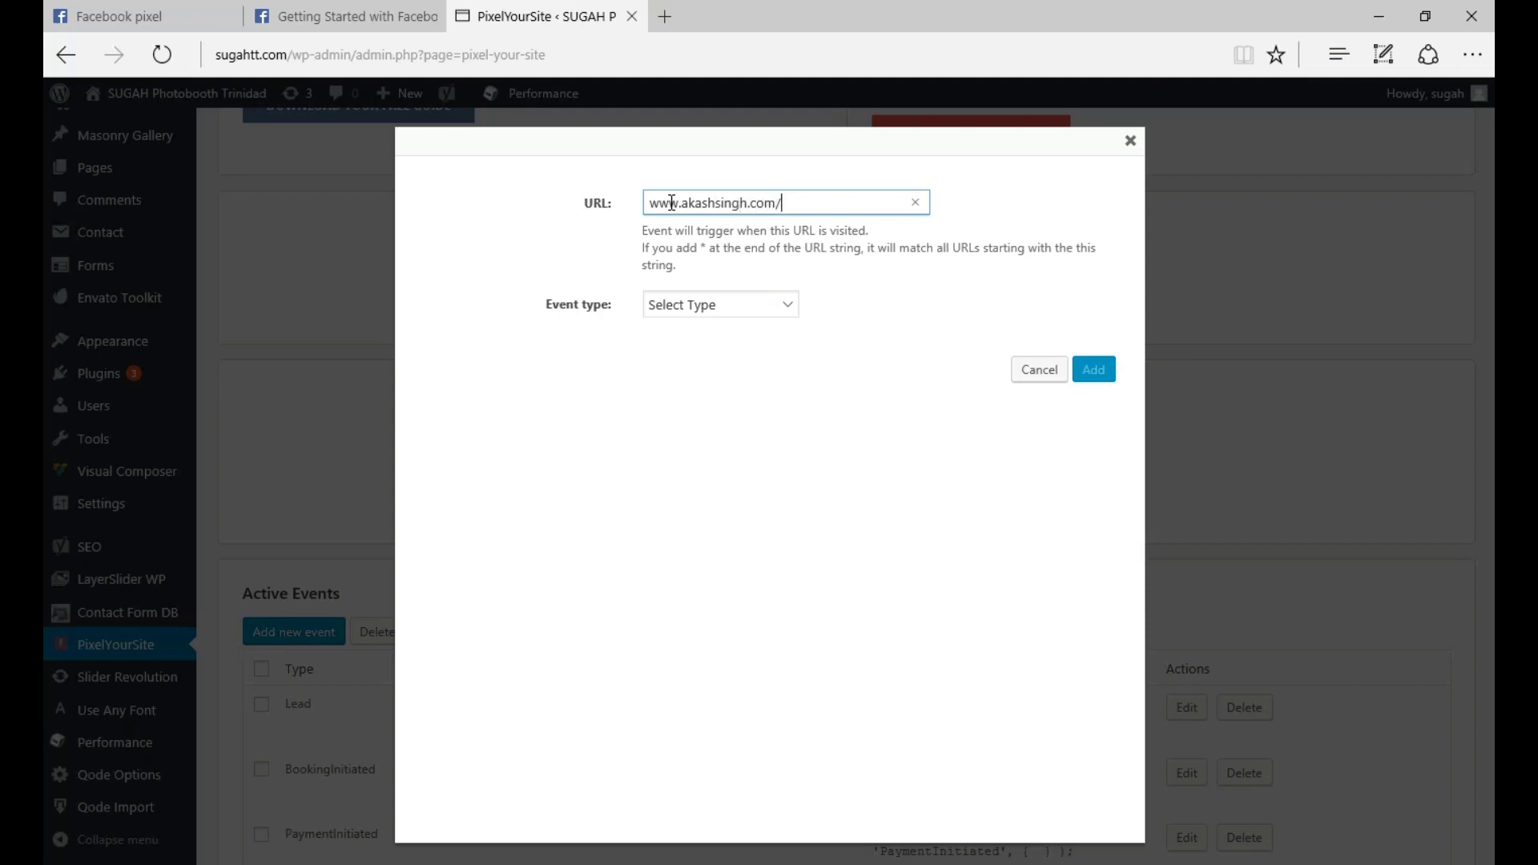
type("purchase")
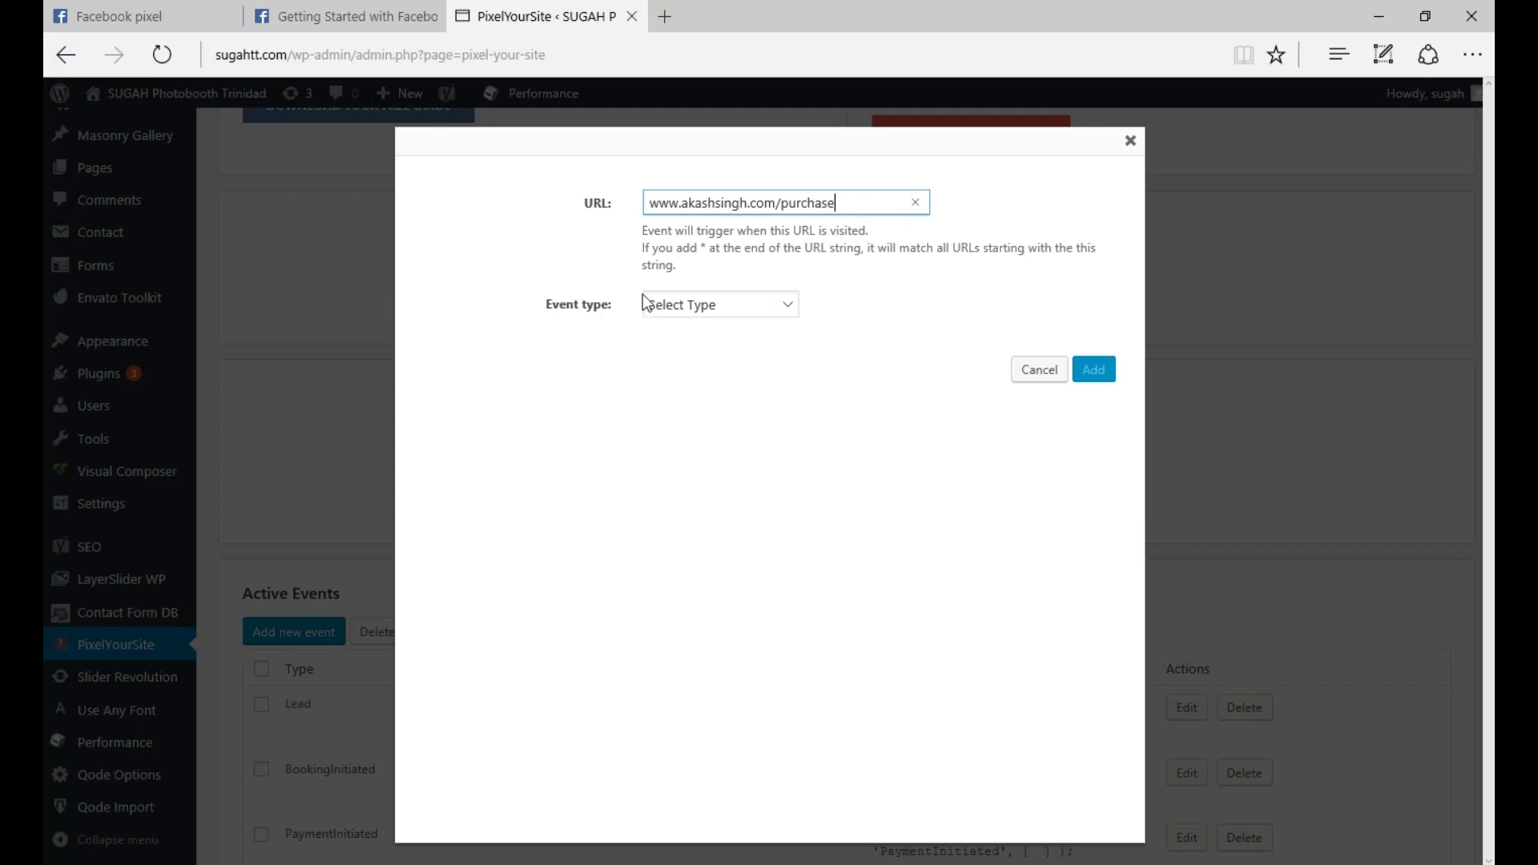
Set the new event's type to Purchase with value 1 and currency Euro, and discard the event without adding it.
left_click(717, 308)
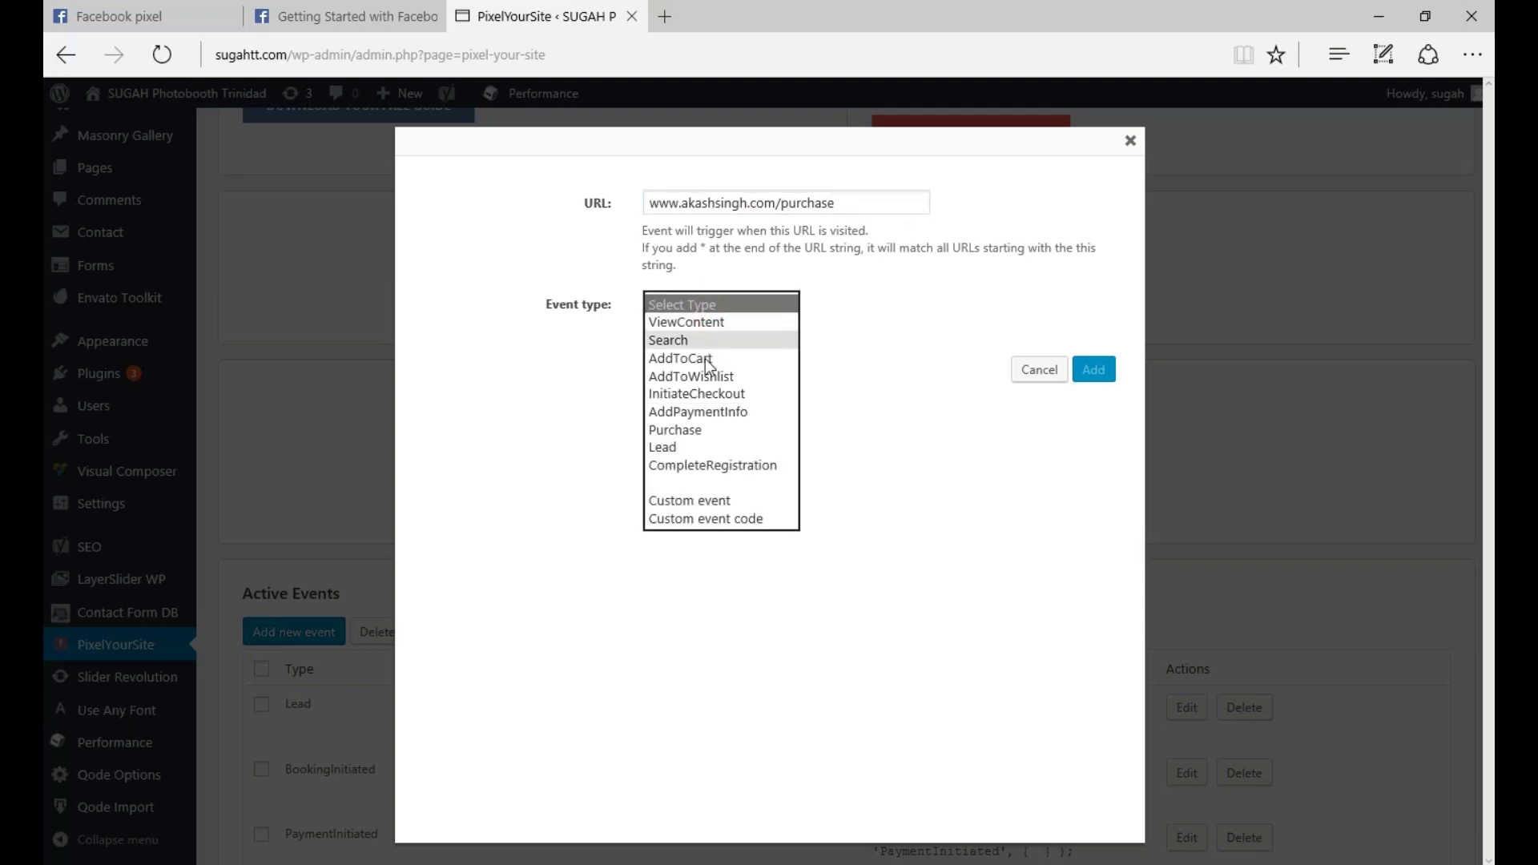
left_click(698, 431)
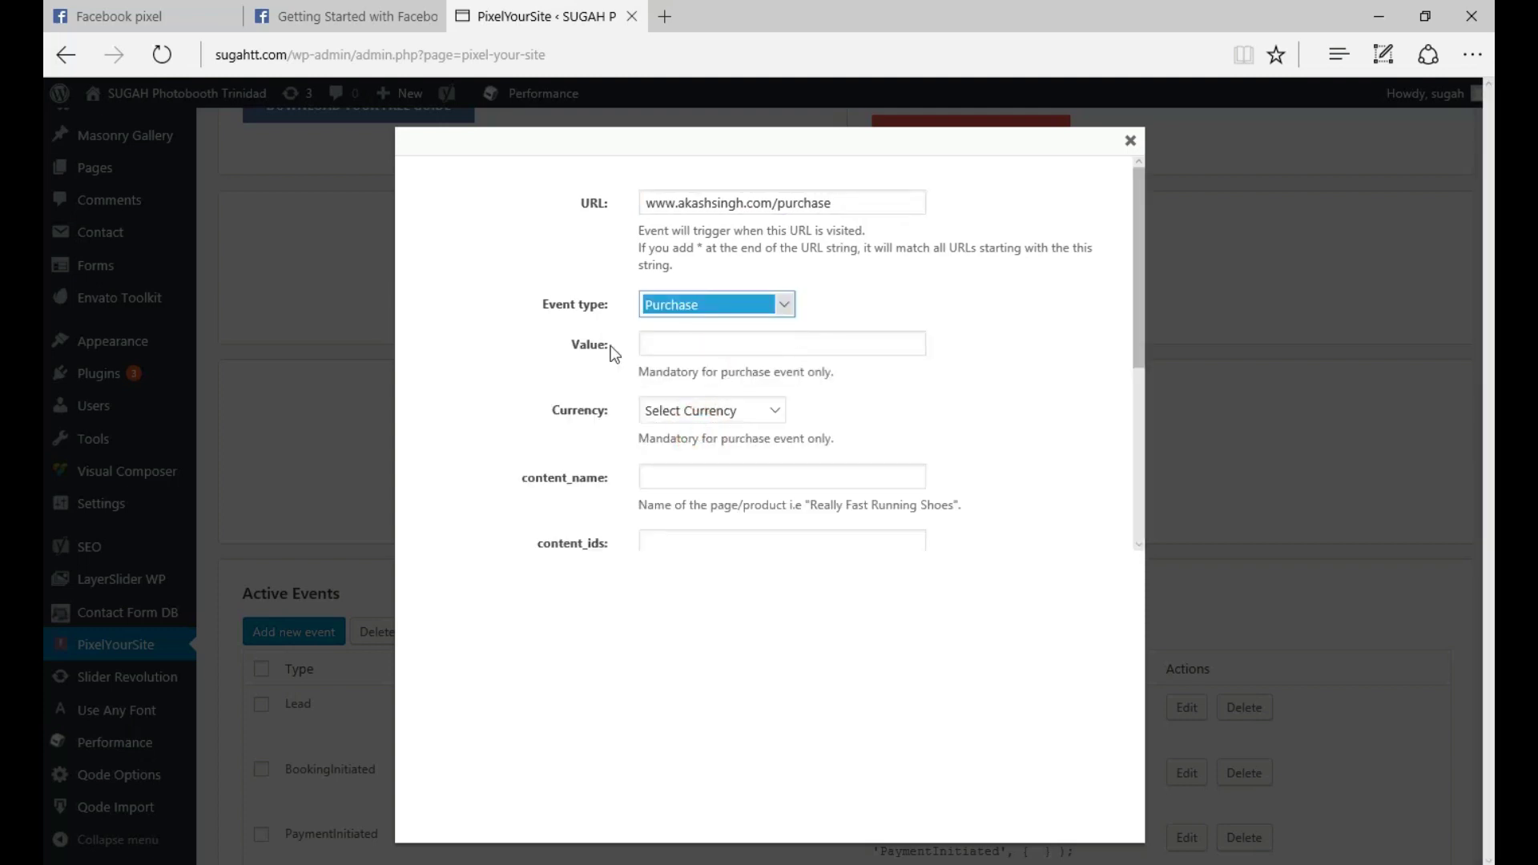
left_click(687, 344)
type("1")
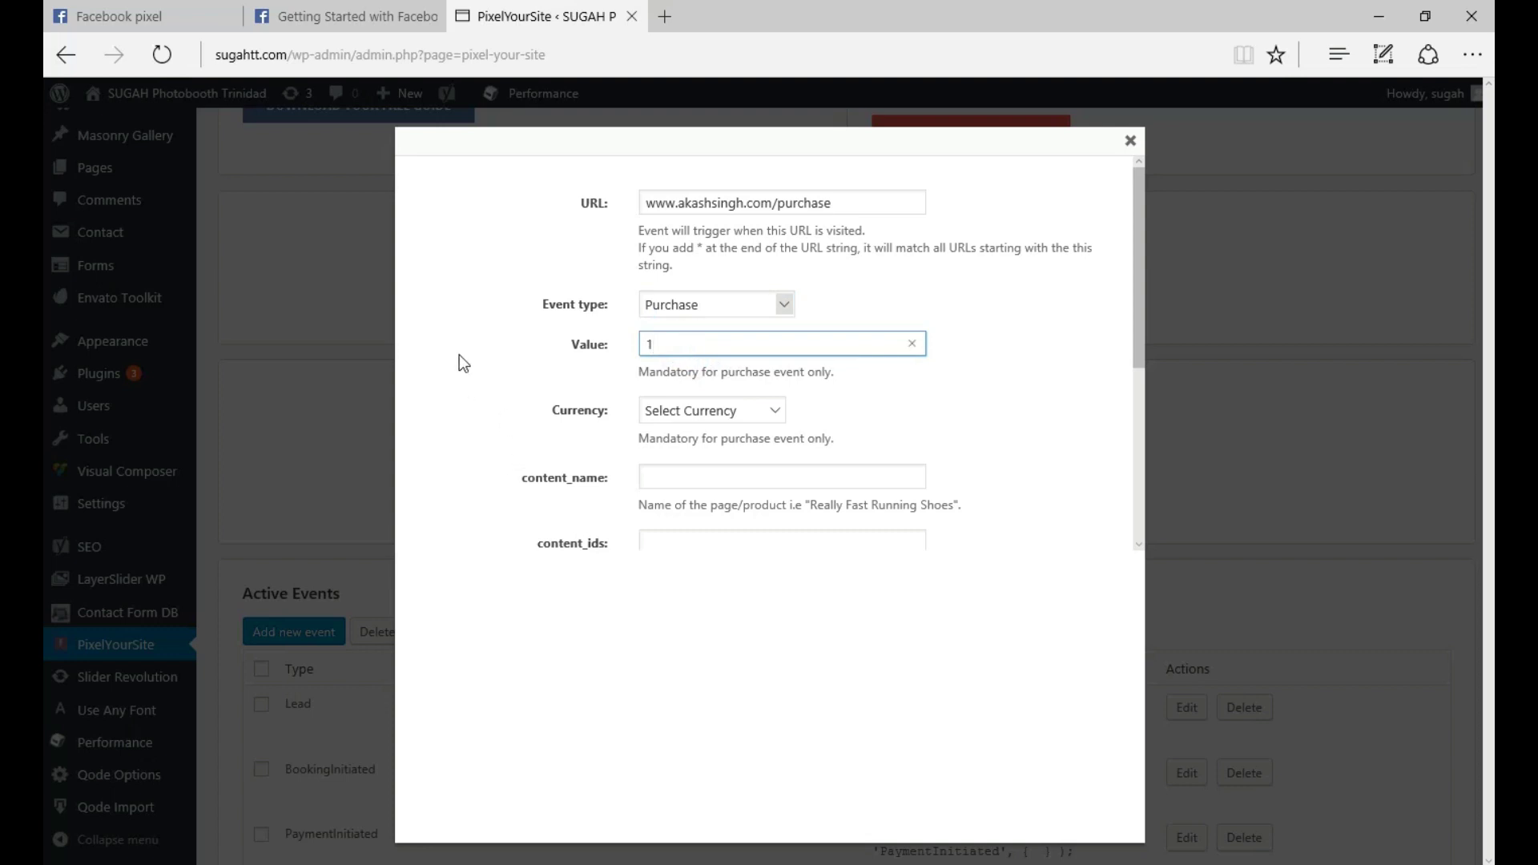
left_click(679, 410)
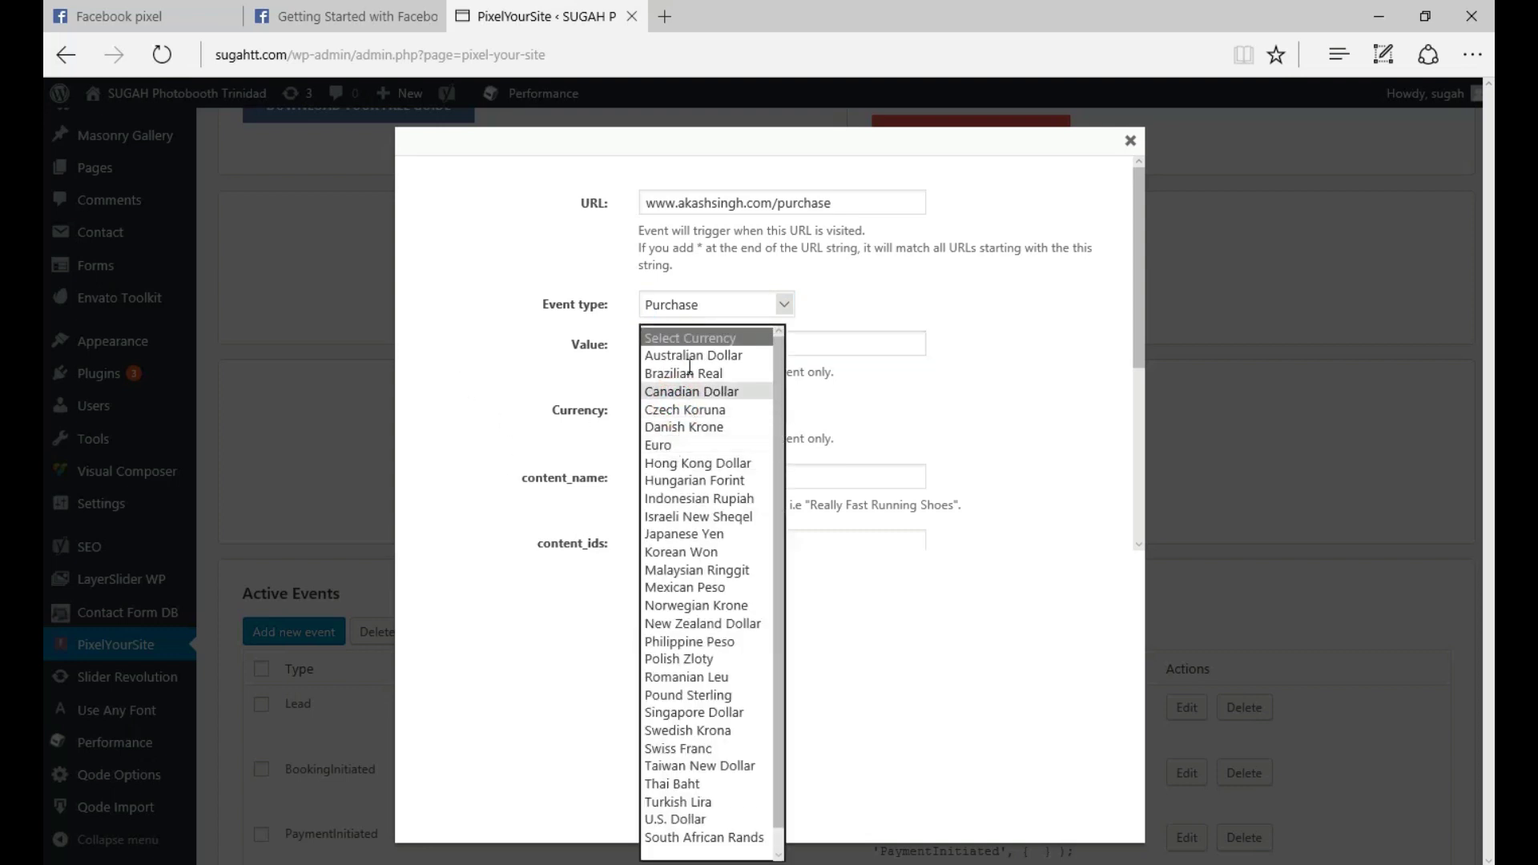
left_click(659, 445)
scroll(502, 404, "down", 2)
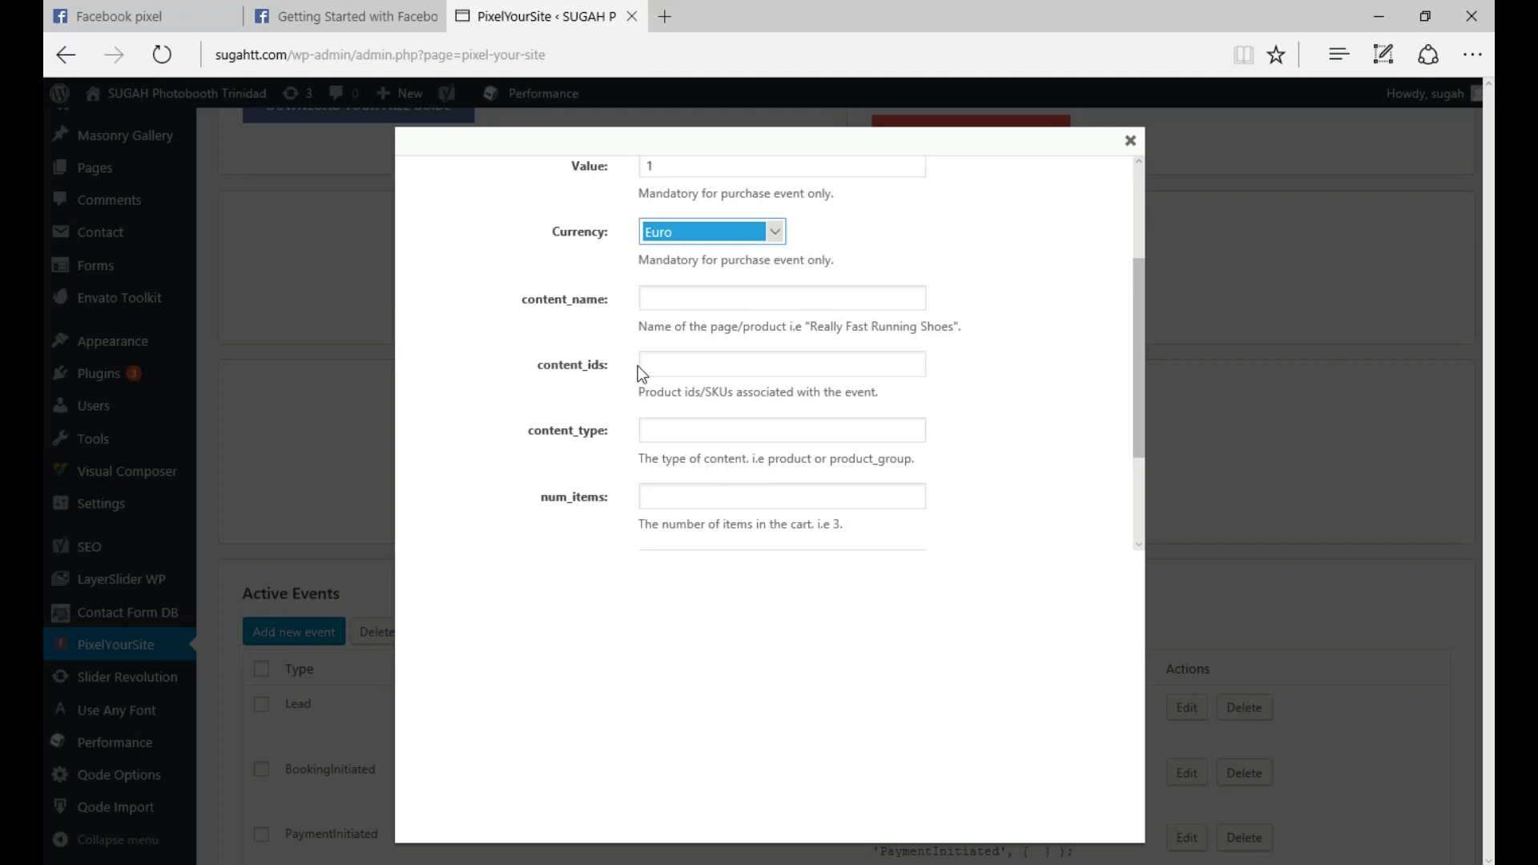
scroll(636, 371, "down", 2)
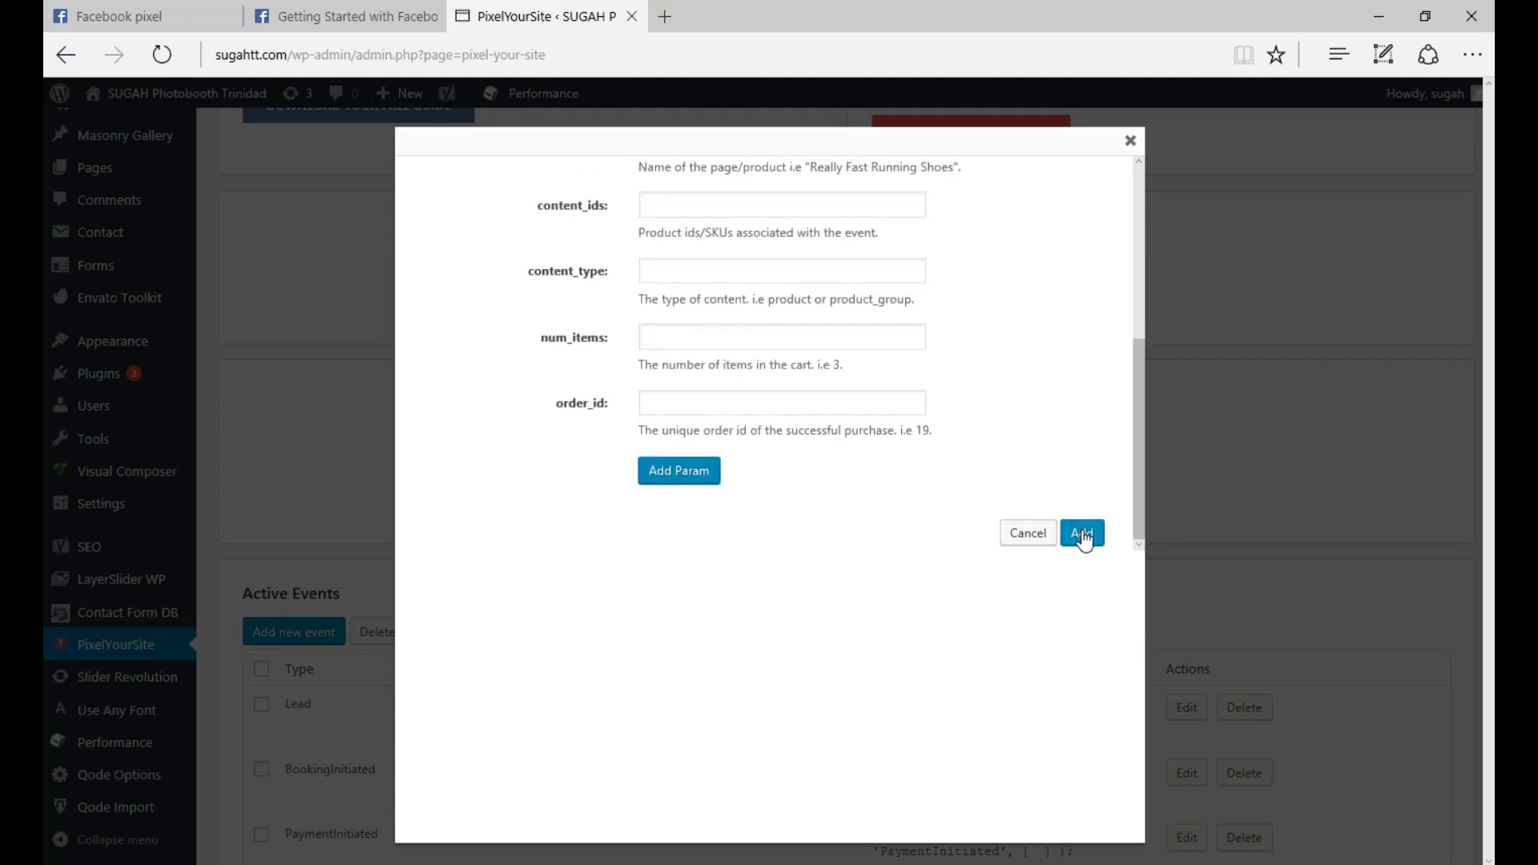
left_click(1019, 535)
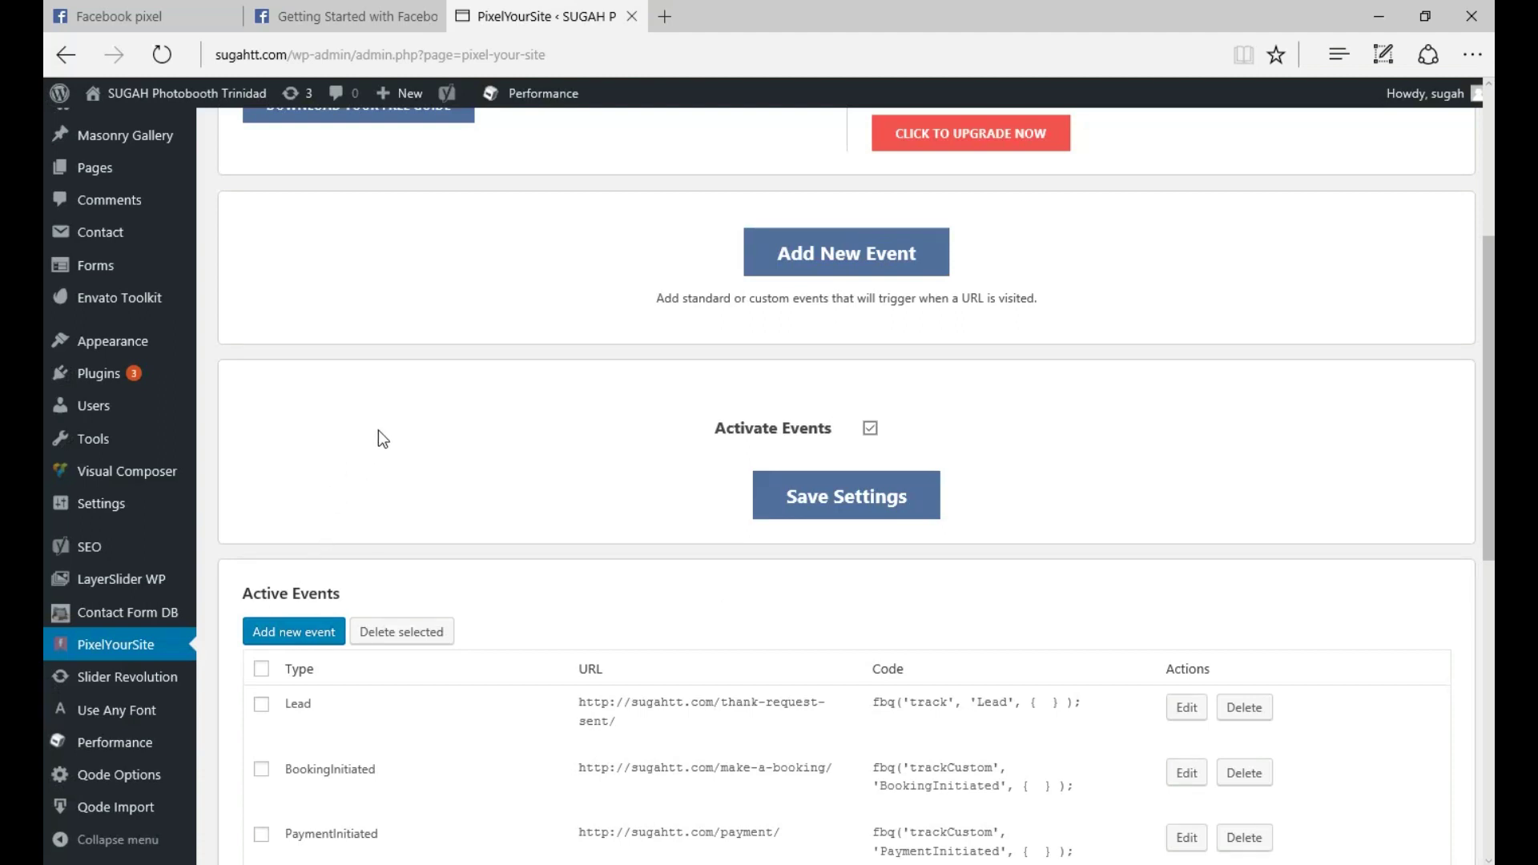
Examine the types, URLs and codes of the active events listed in PixelYourSite.
scroll(383, 437, "down", 3)
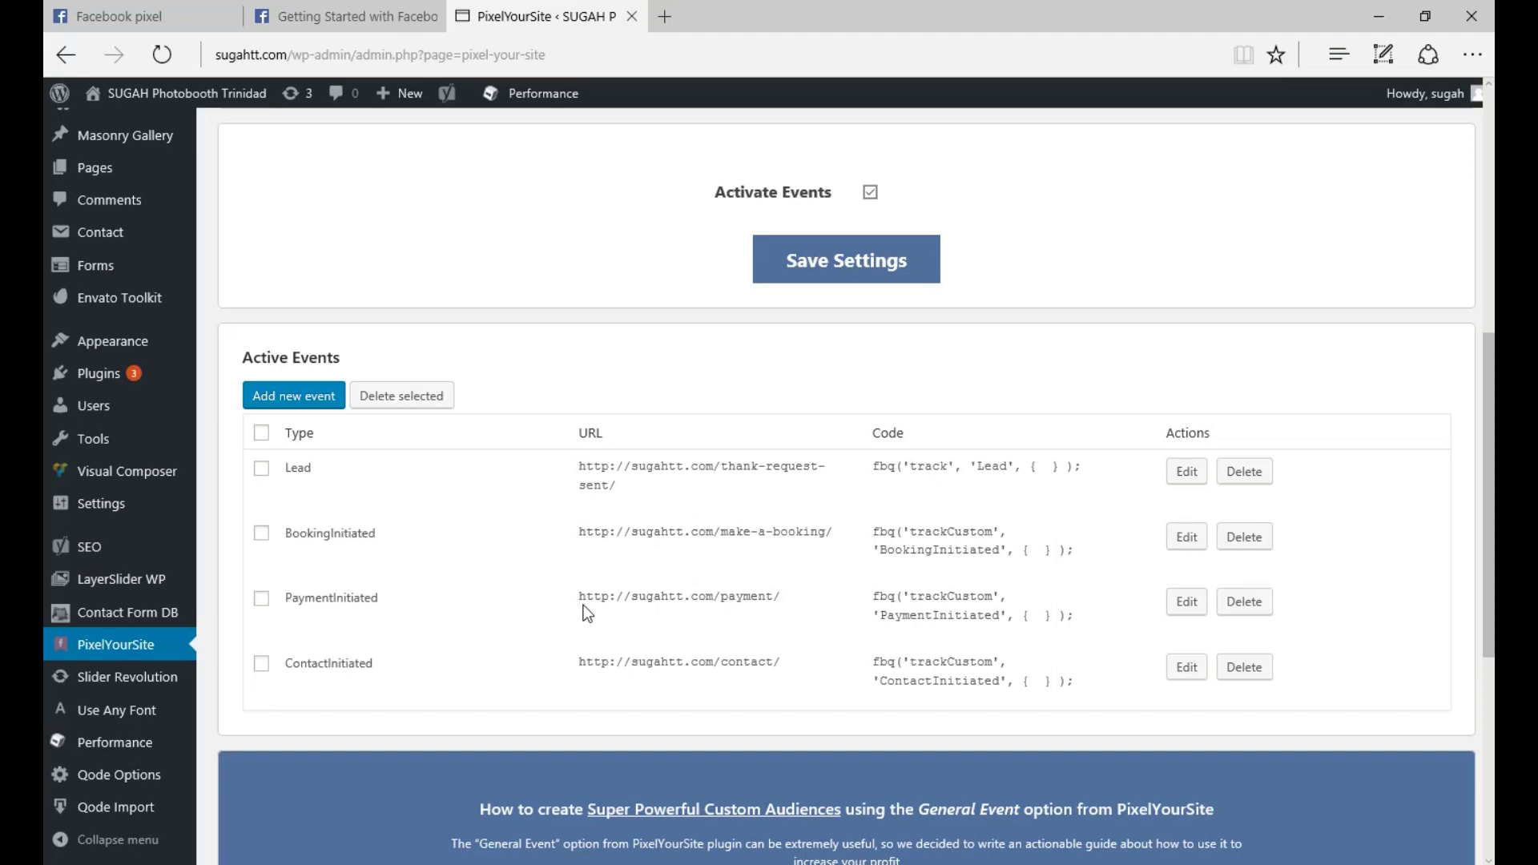
scroll(583, 604, "up", 4)
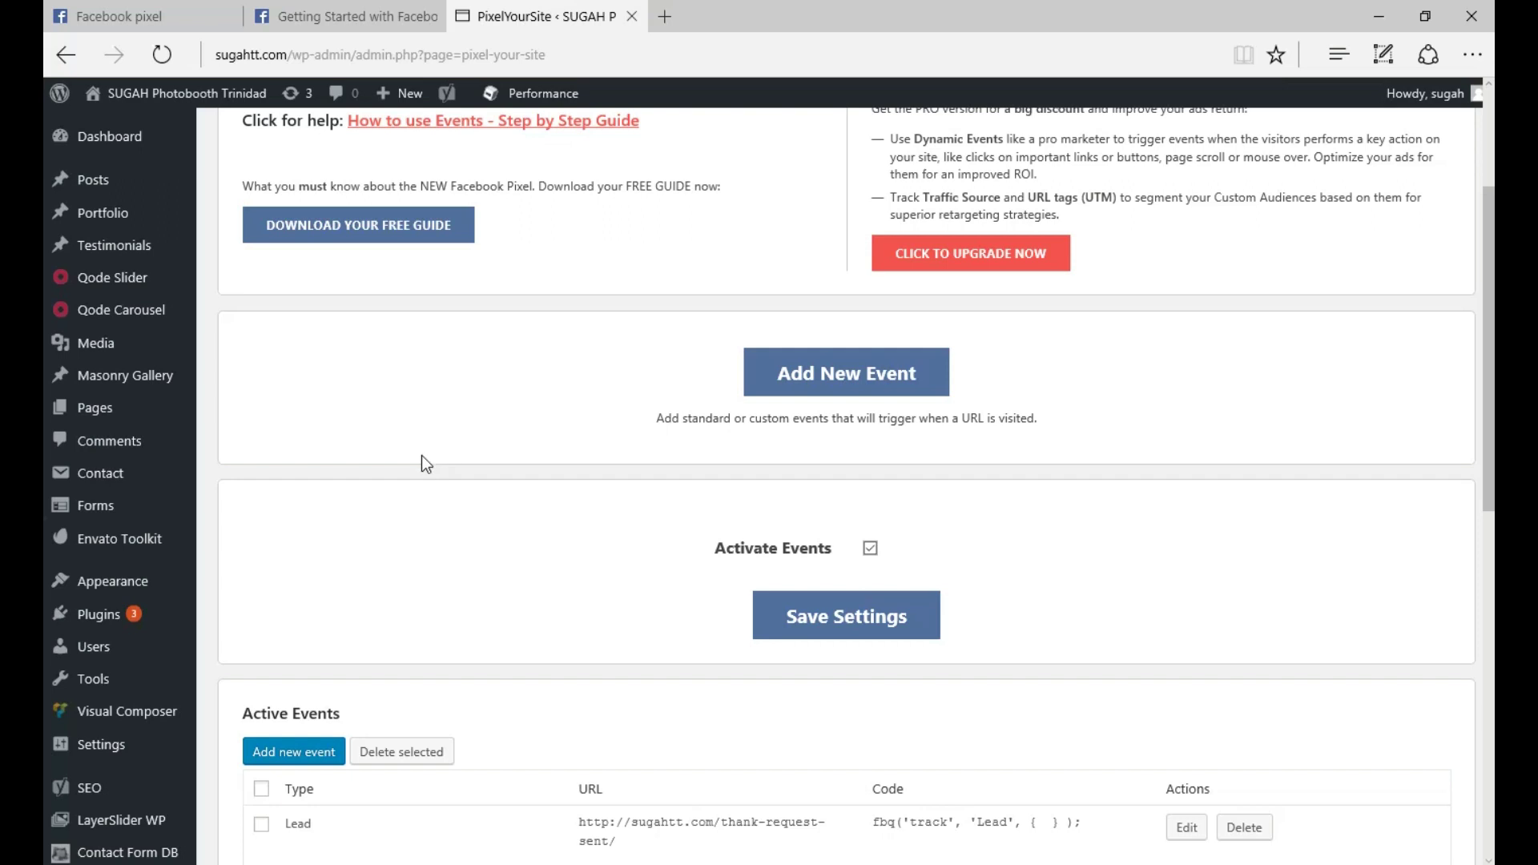
scroll(539, 250, "down", 4)
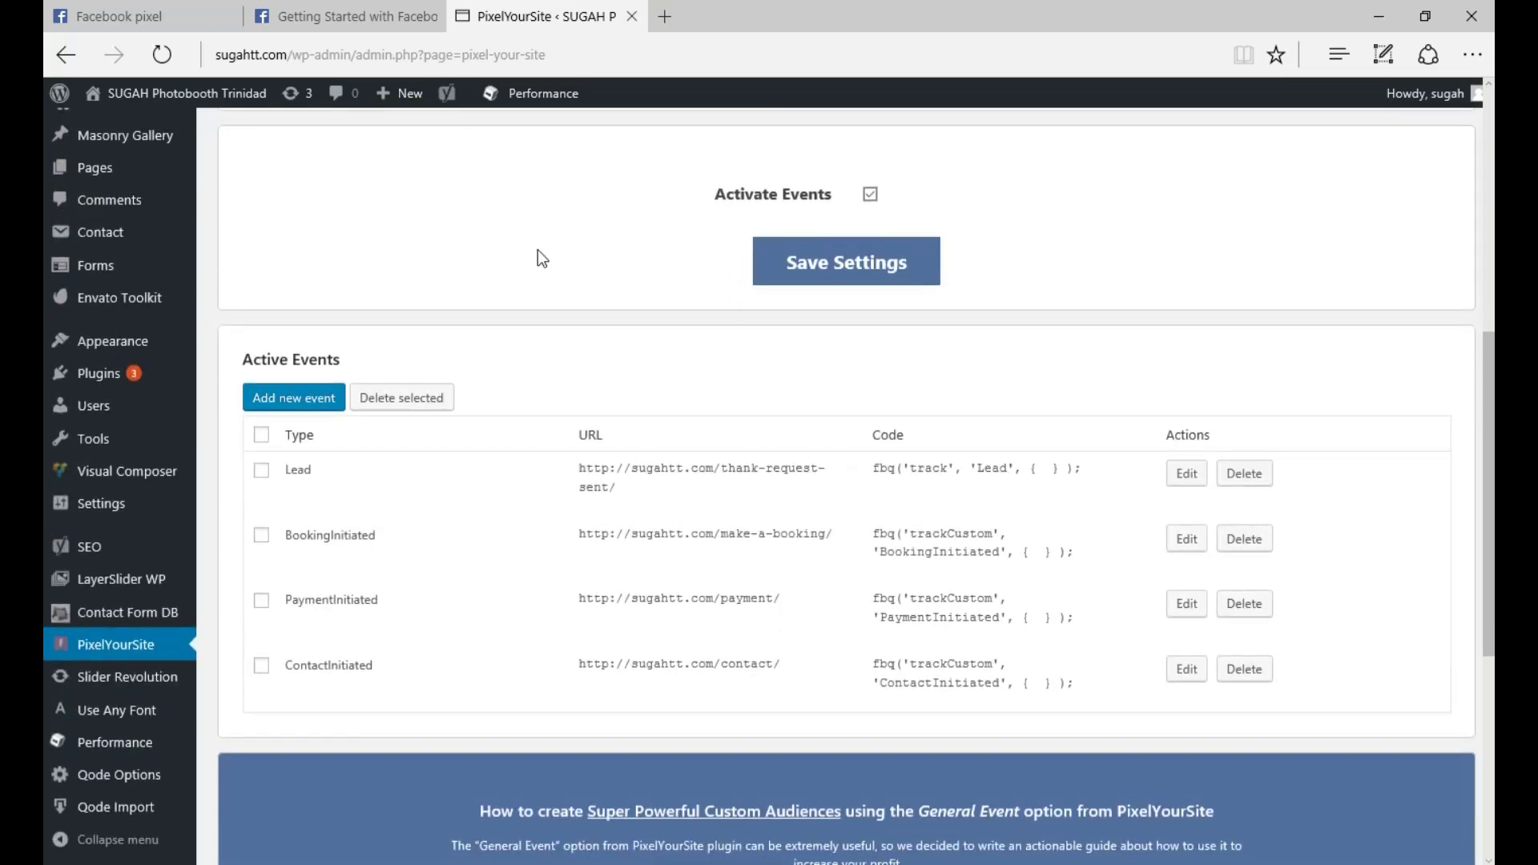
scroll(449, 481, "up", 4)
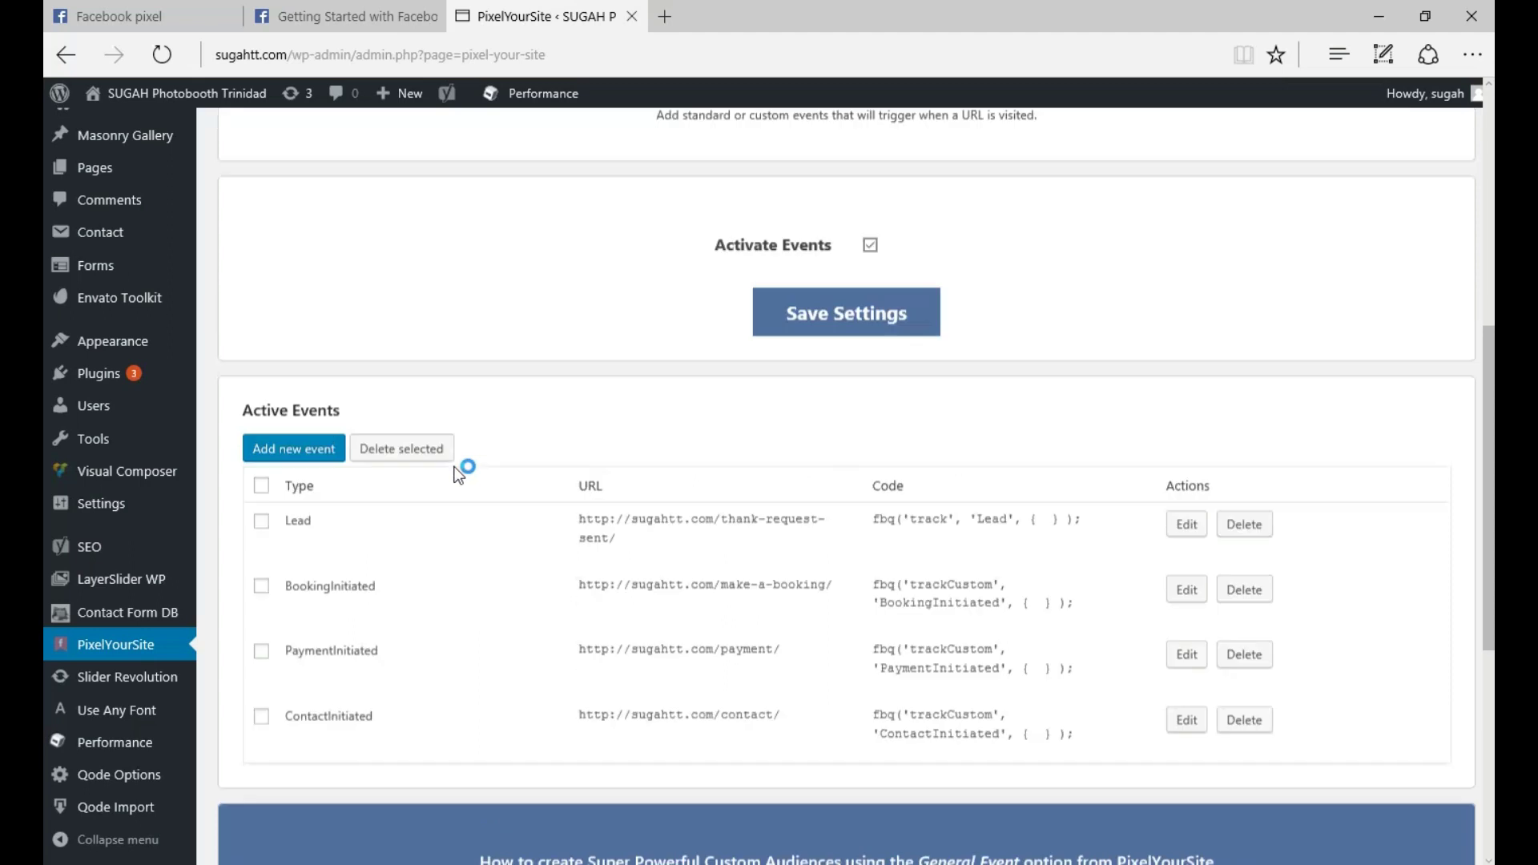